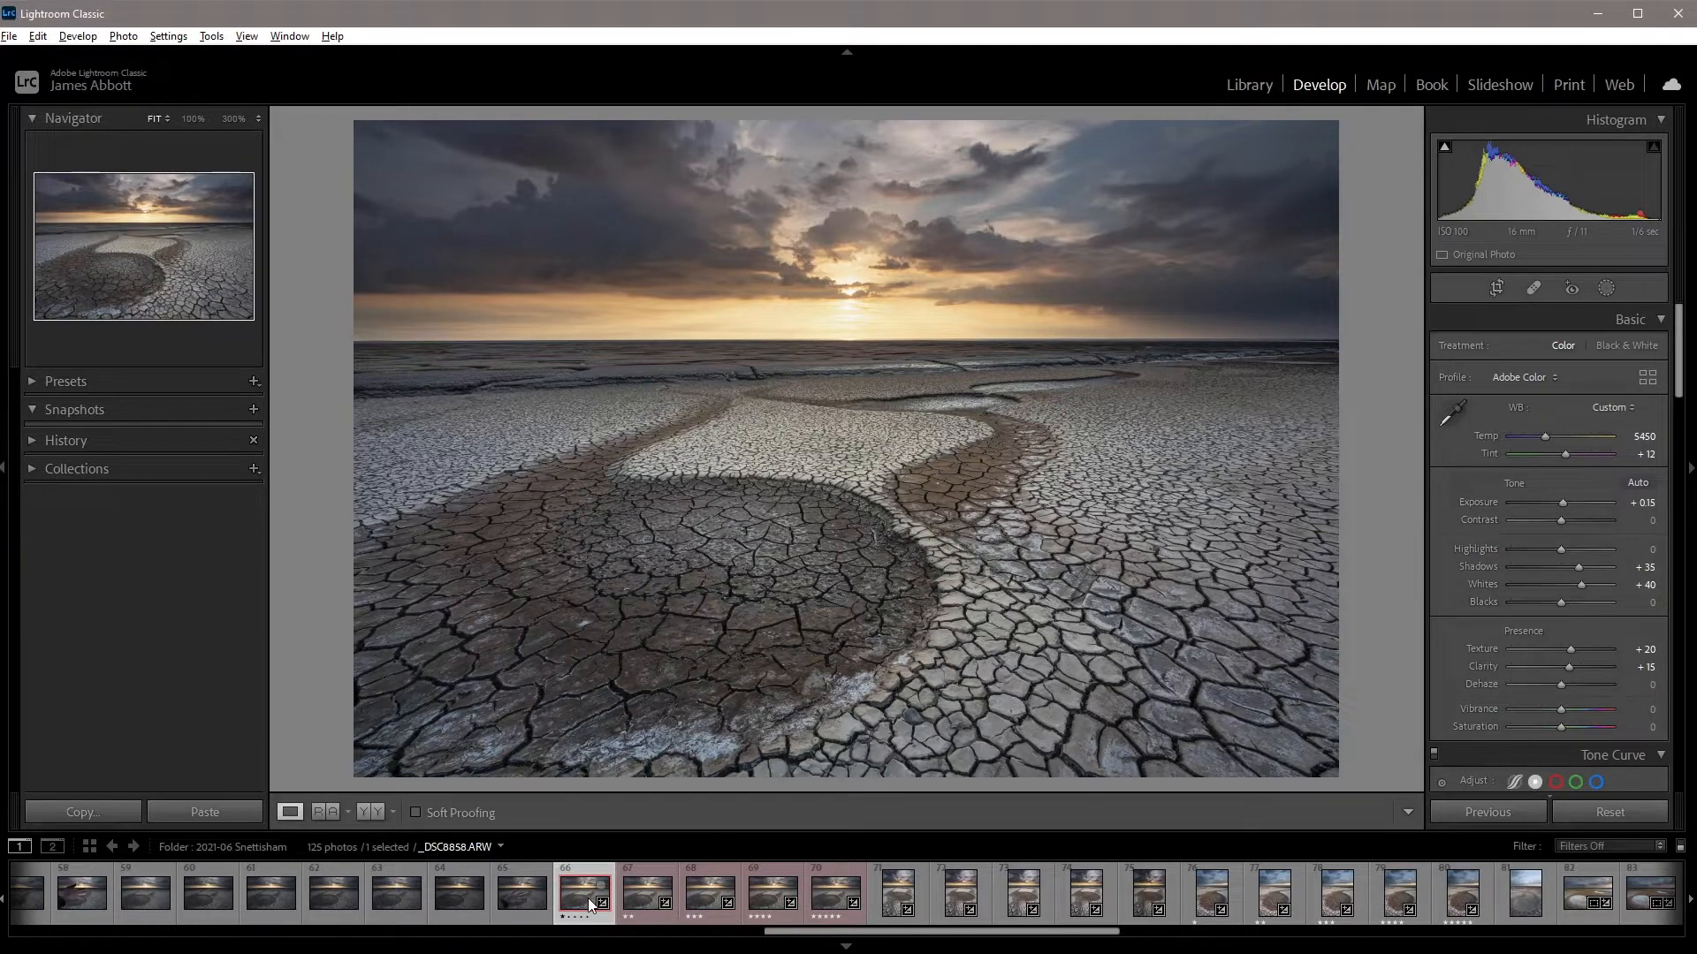
{"action": "left_click", "coordinate": [836, 896], "text": "shift"}
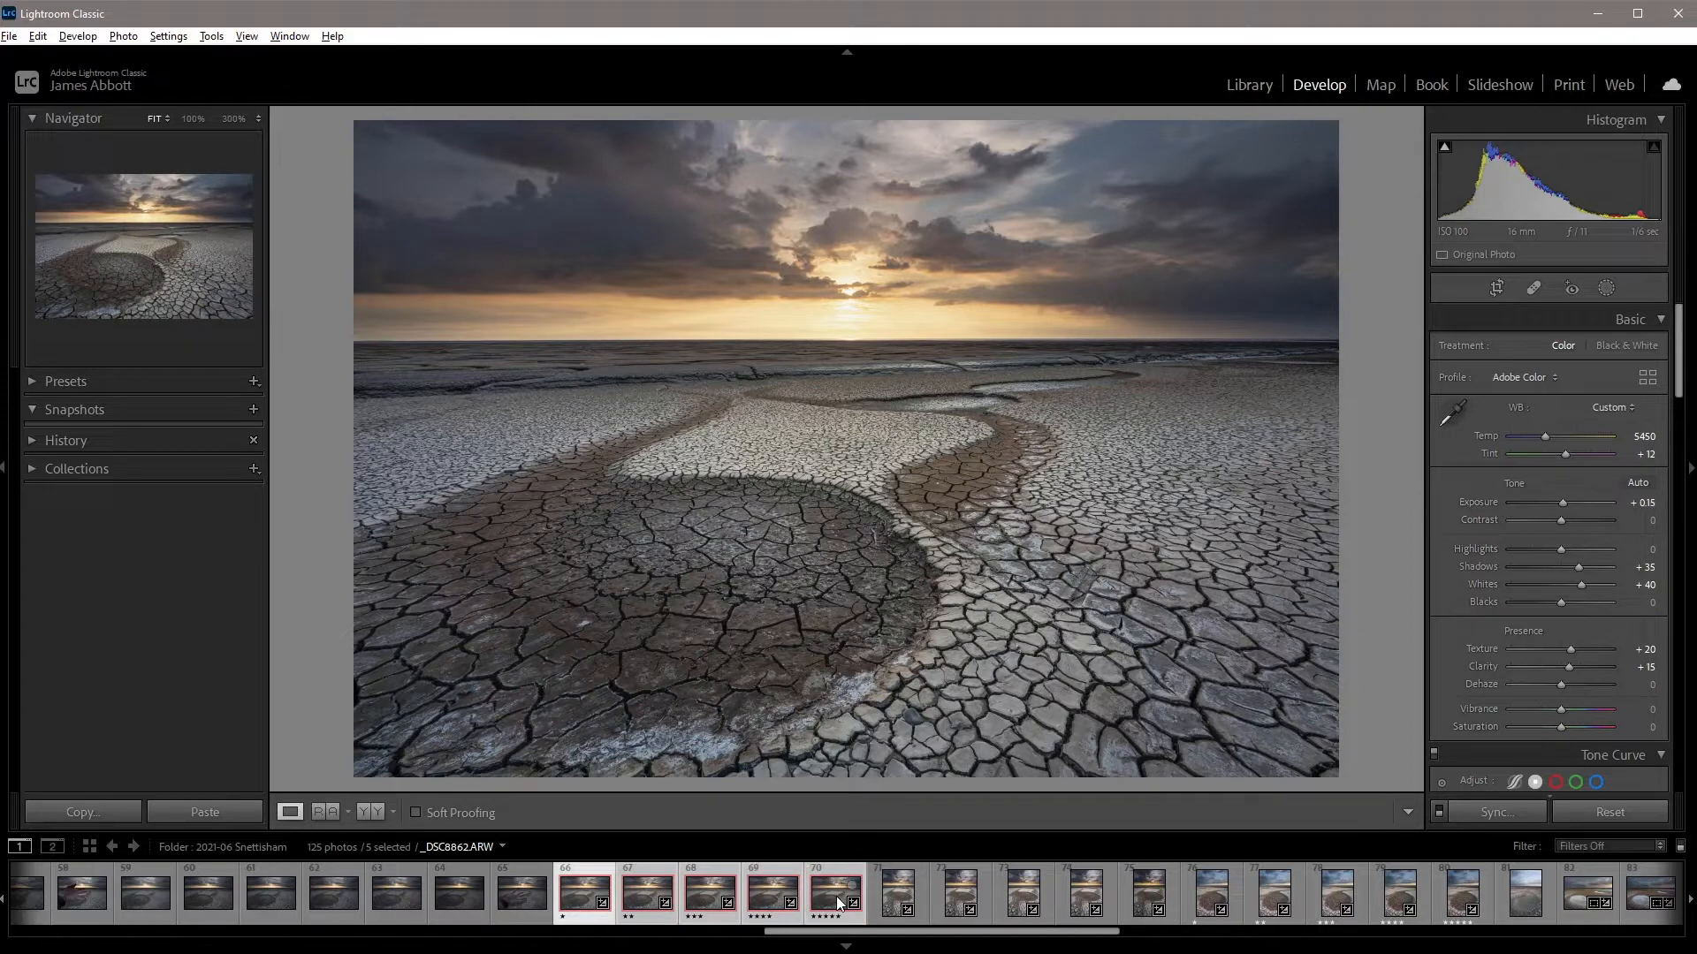
{"action": "left_click", "coordinate": [1493, 813]}
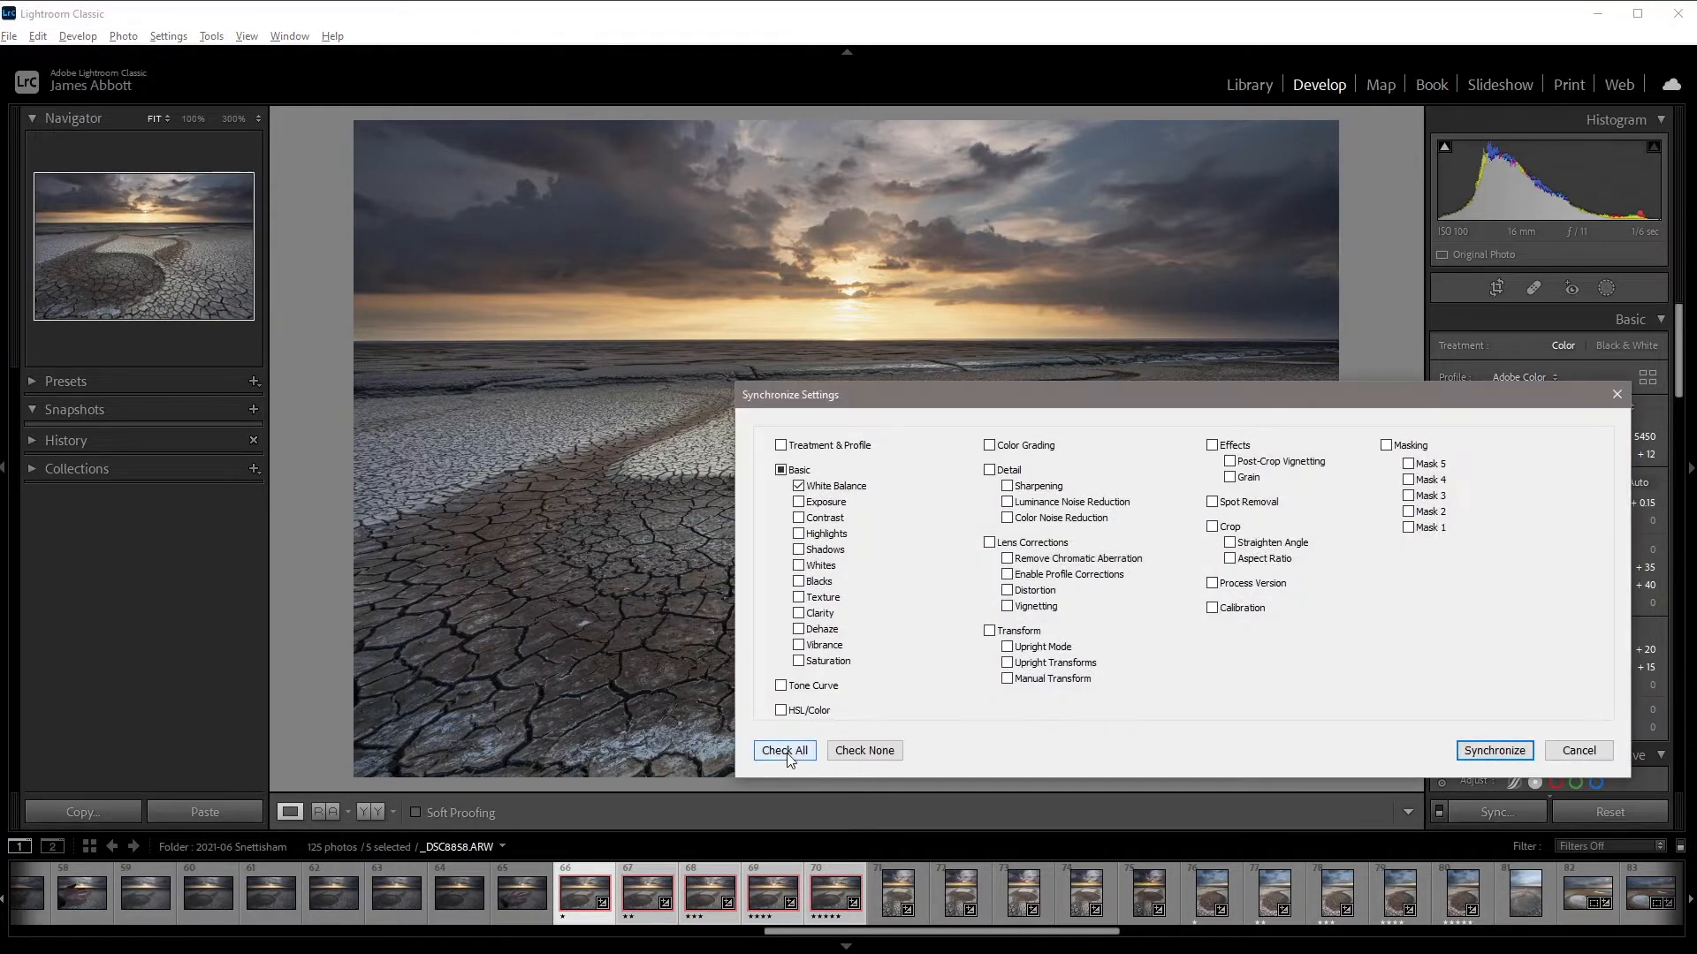
{"action": "left_click", "coordinate": [790, 758]}
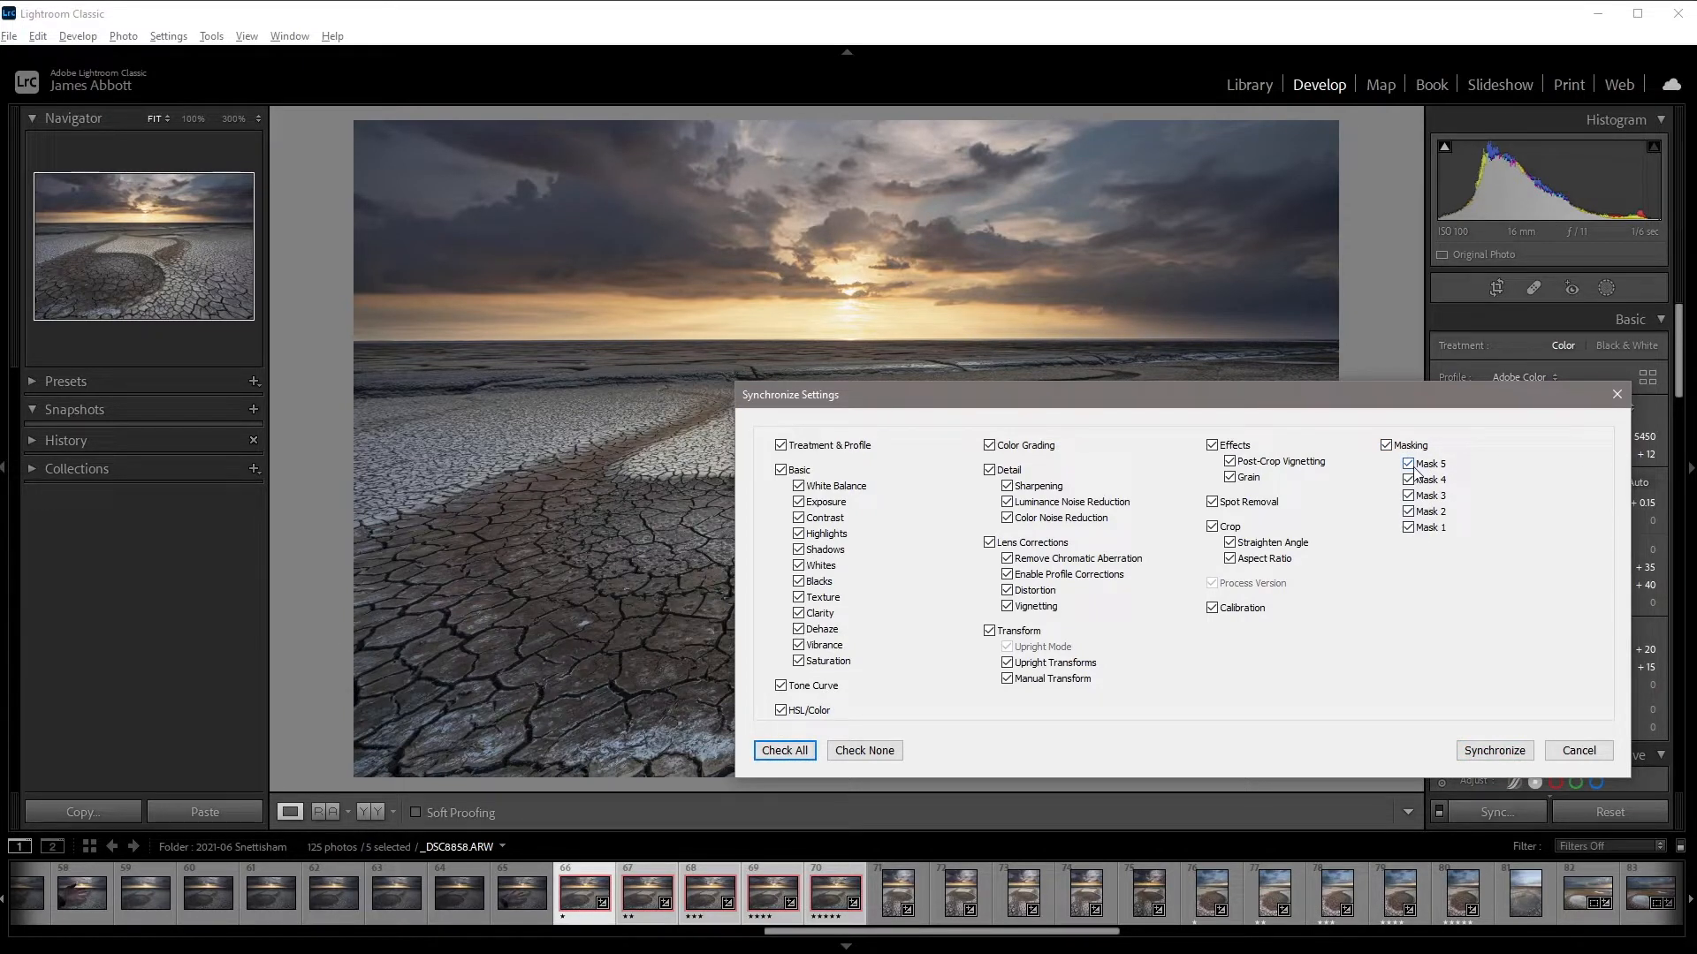
{"action": "left_click", "coordinate": [1554, 752]}
Review the five bracketed landscape photos from _DSC8858.ARW to _DSC8862.ARW one after another
{"action": "left_click", "coordinate": [504, 900]}
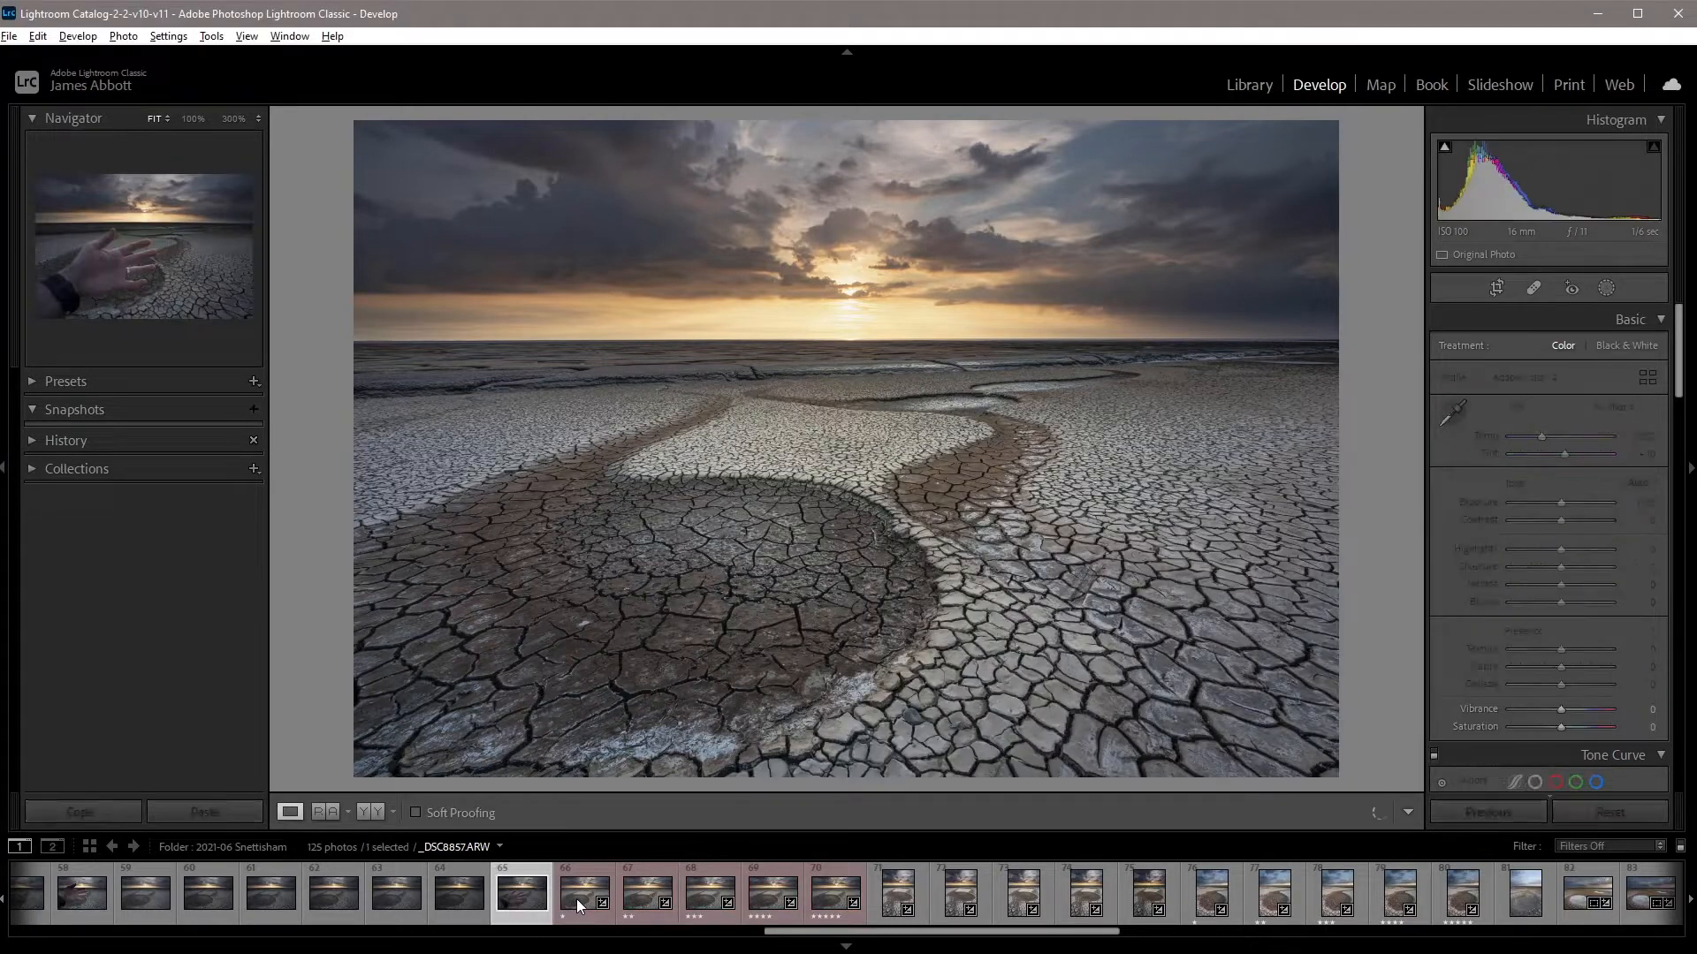
{"action": "left_click", "coordinate": [578, 898]}
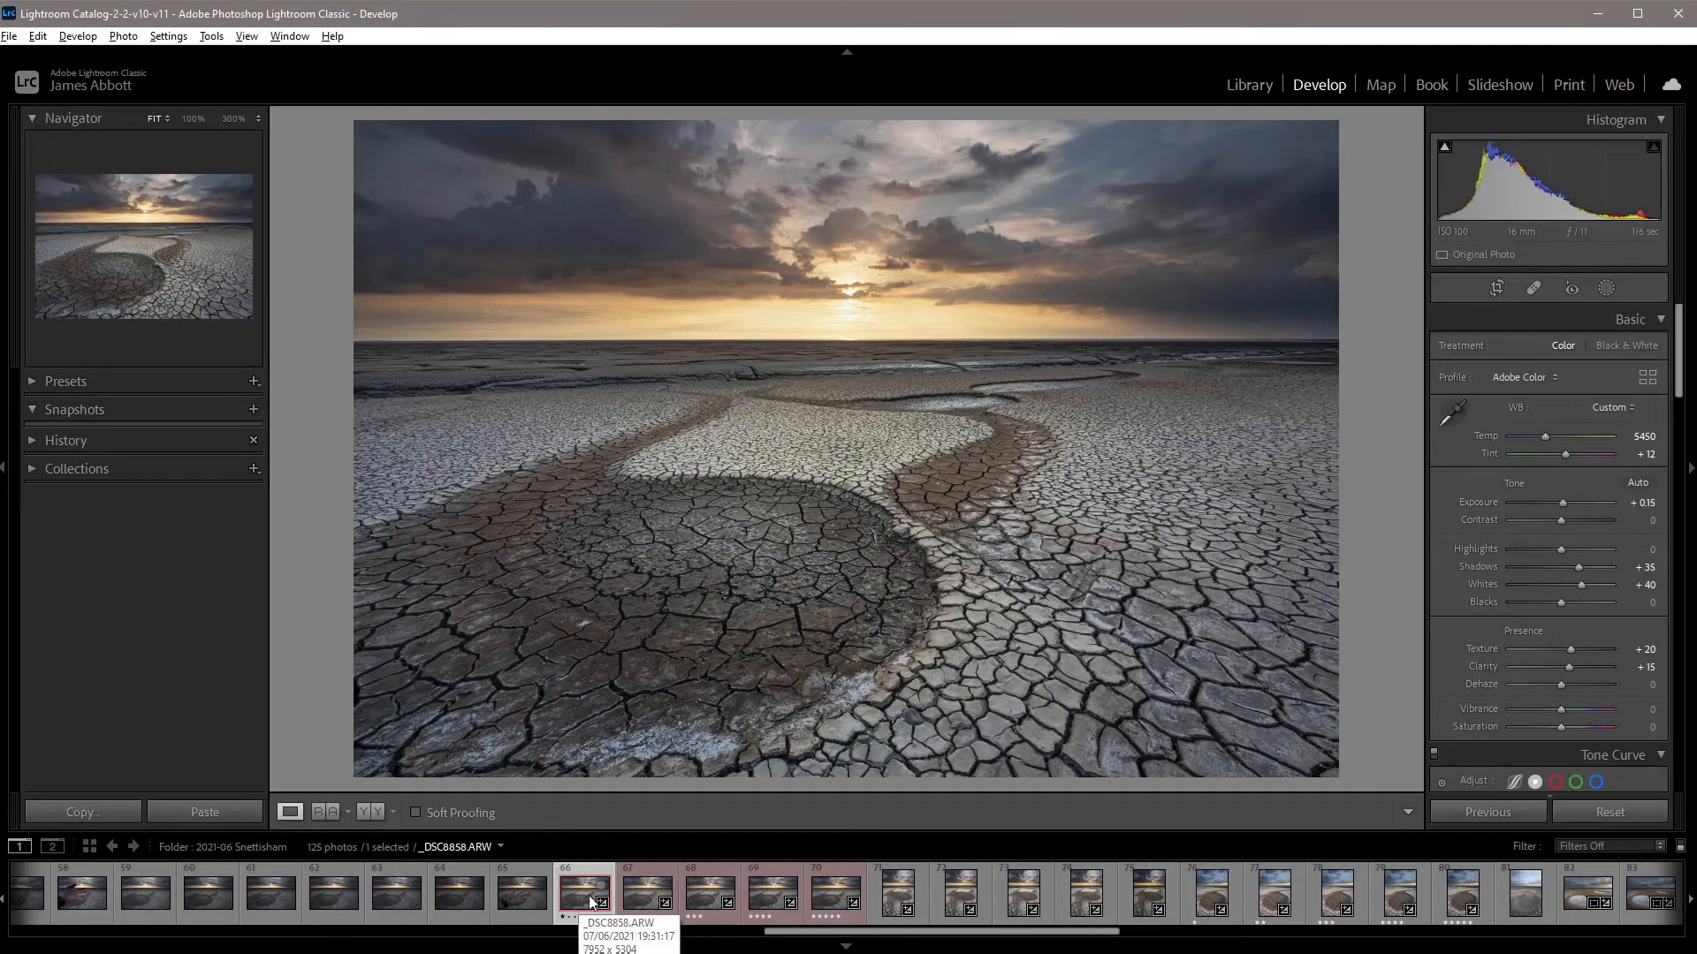
{"action": "left_click", "coordinate": [640, 900]}
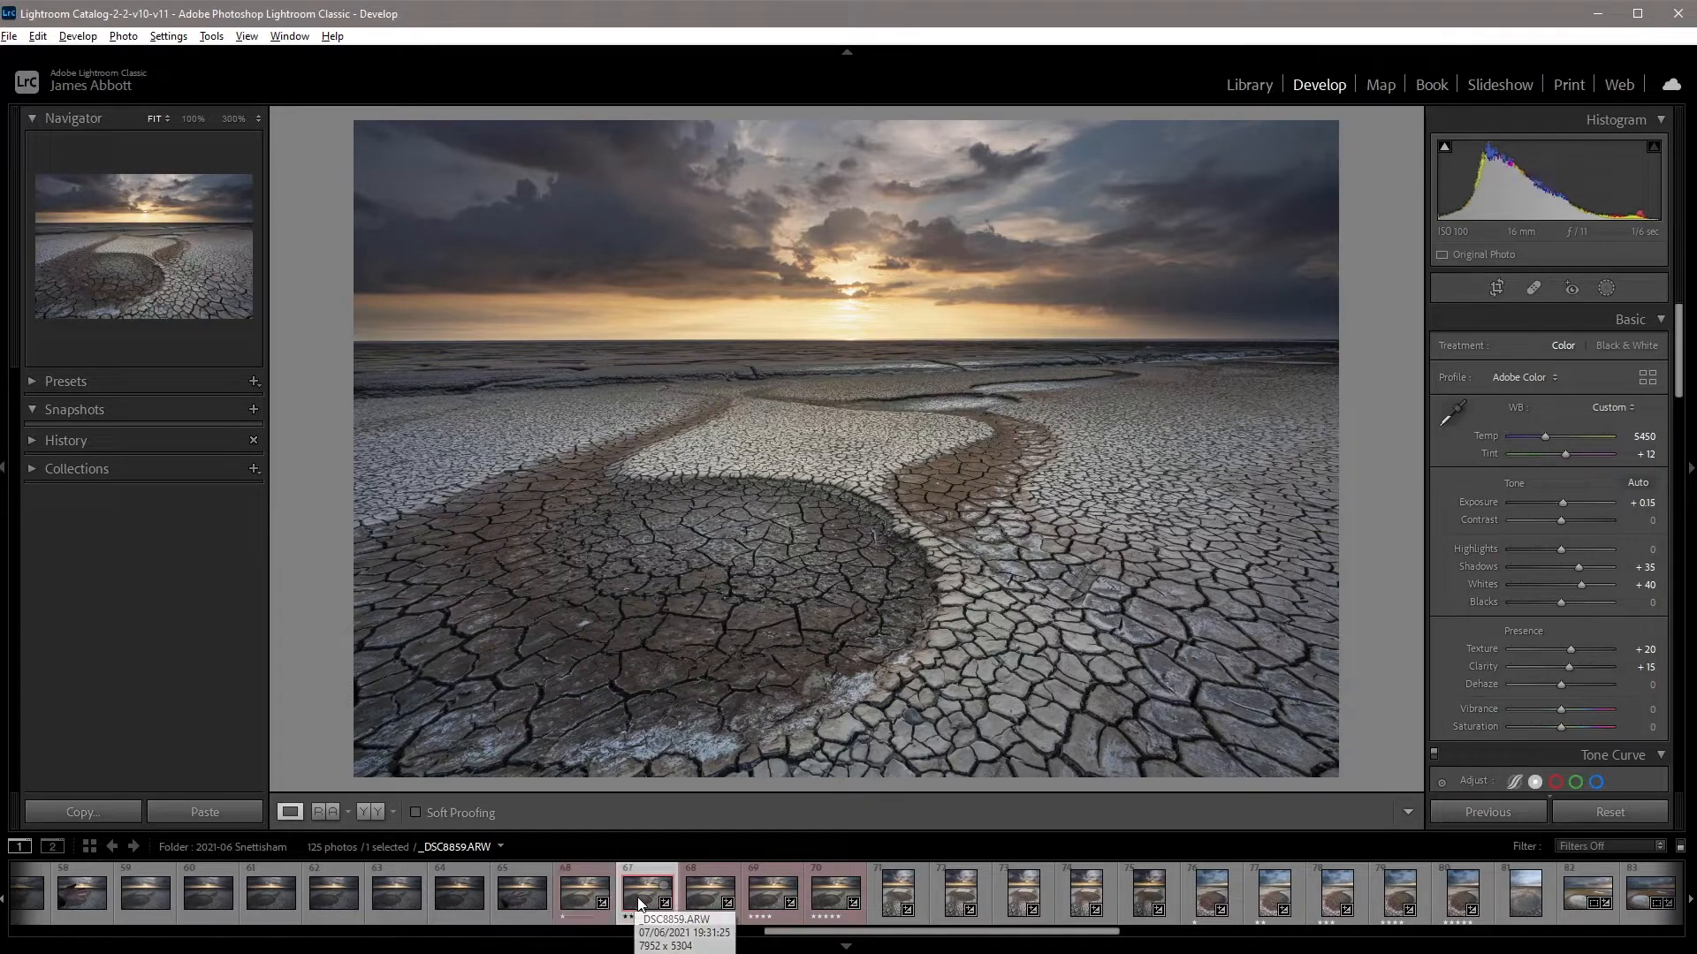
{"action": "left_click", "coordinate": [702, 895]}
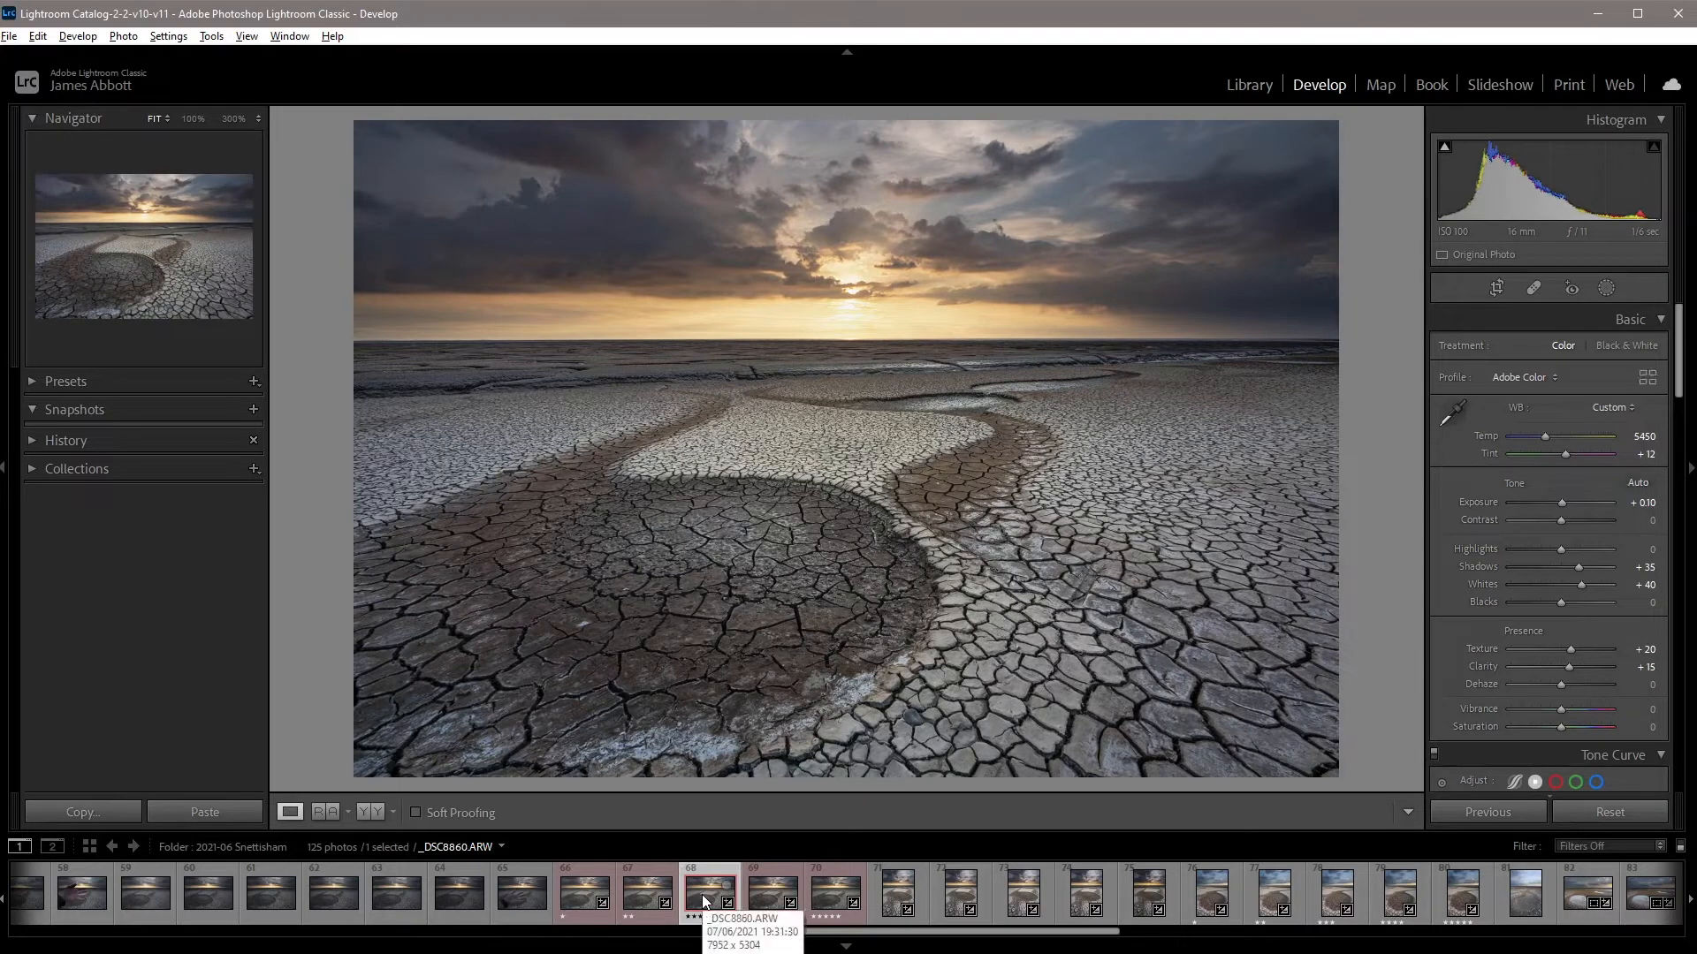
{"action": "left_click", "coordinate": [766, 894]}
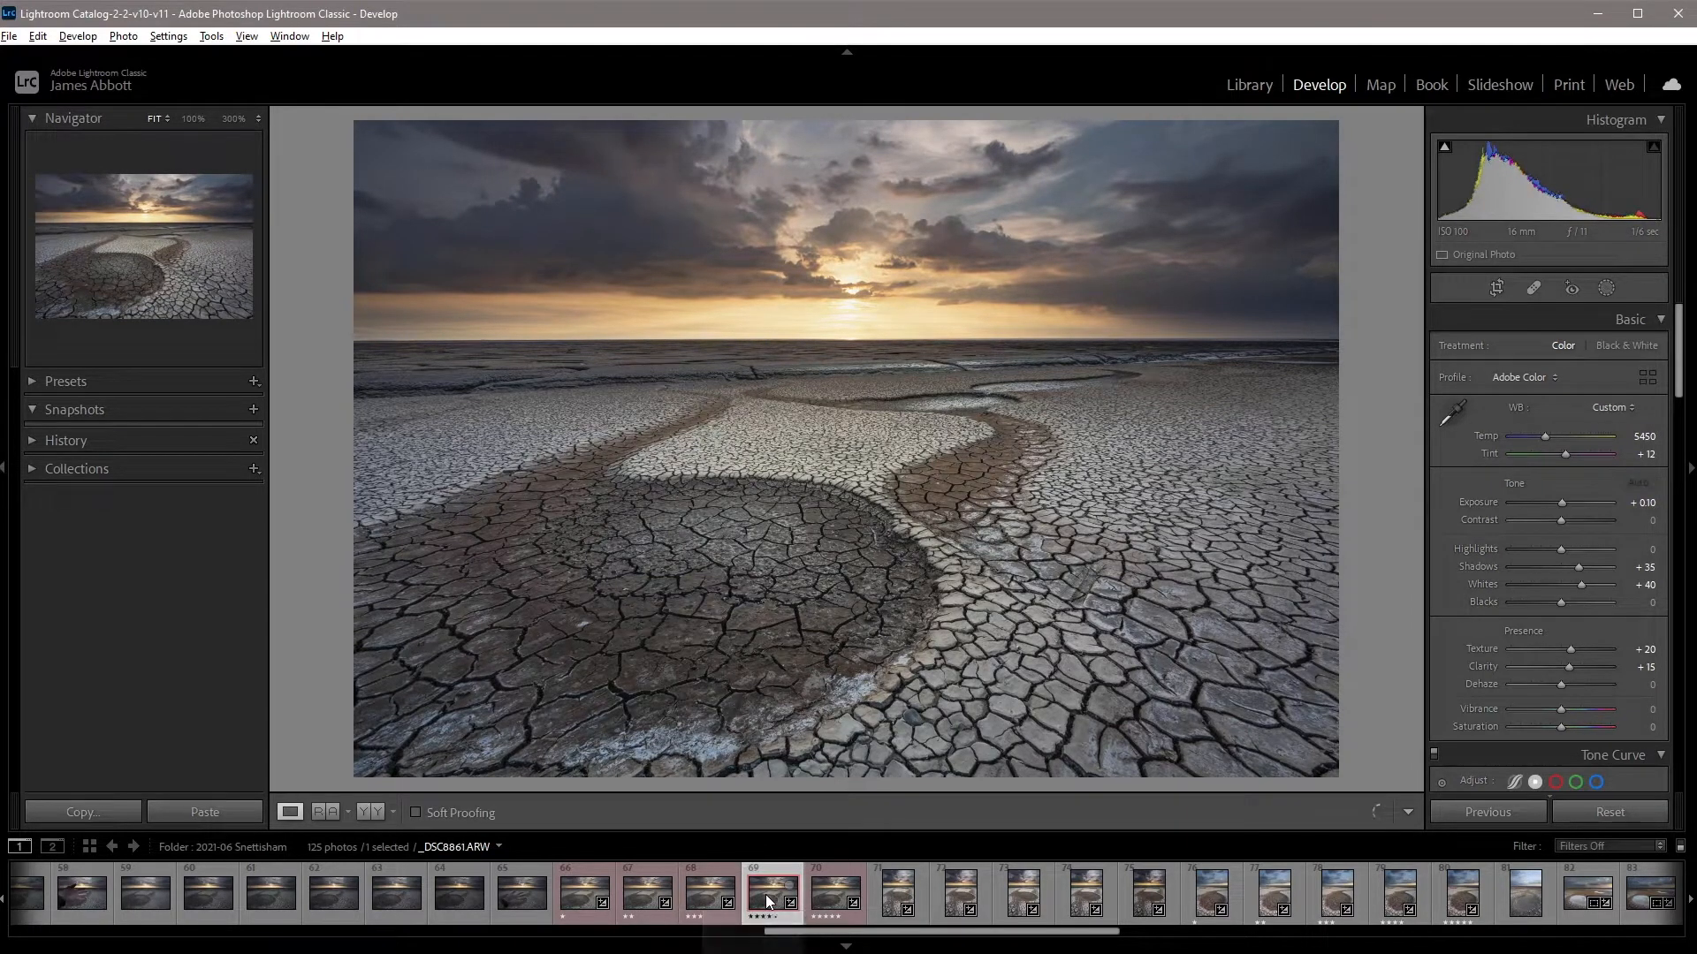
{"action": "left_click", "coordinate": [830, 894]}
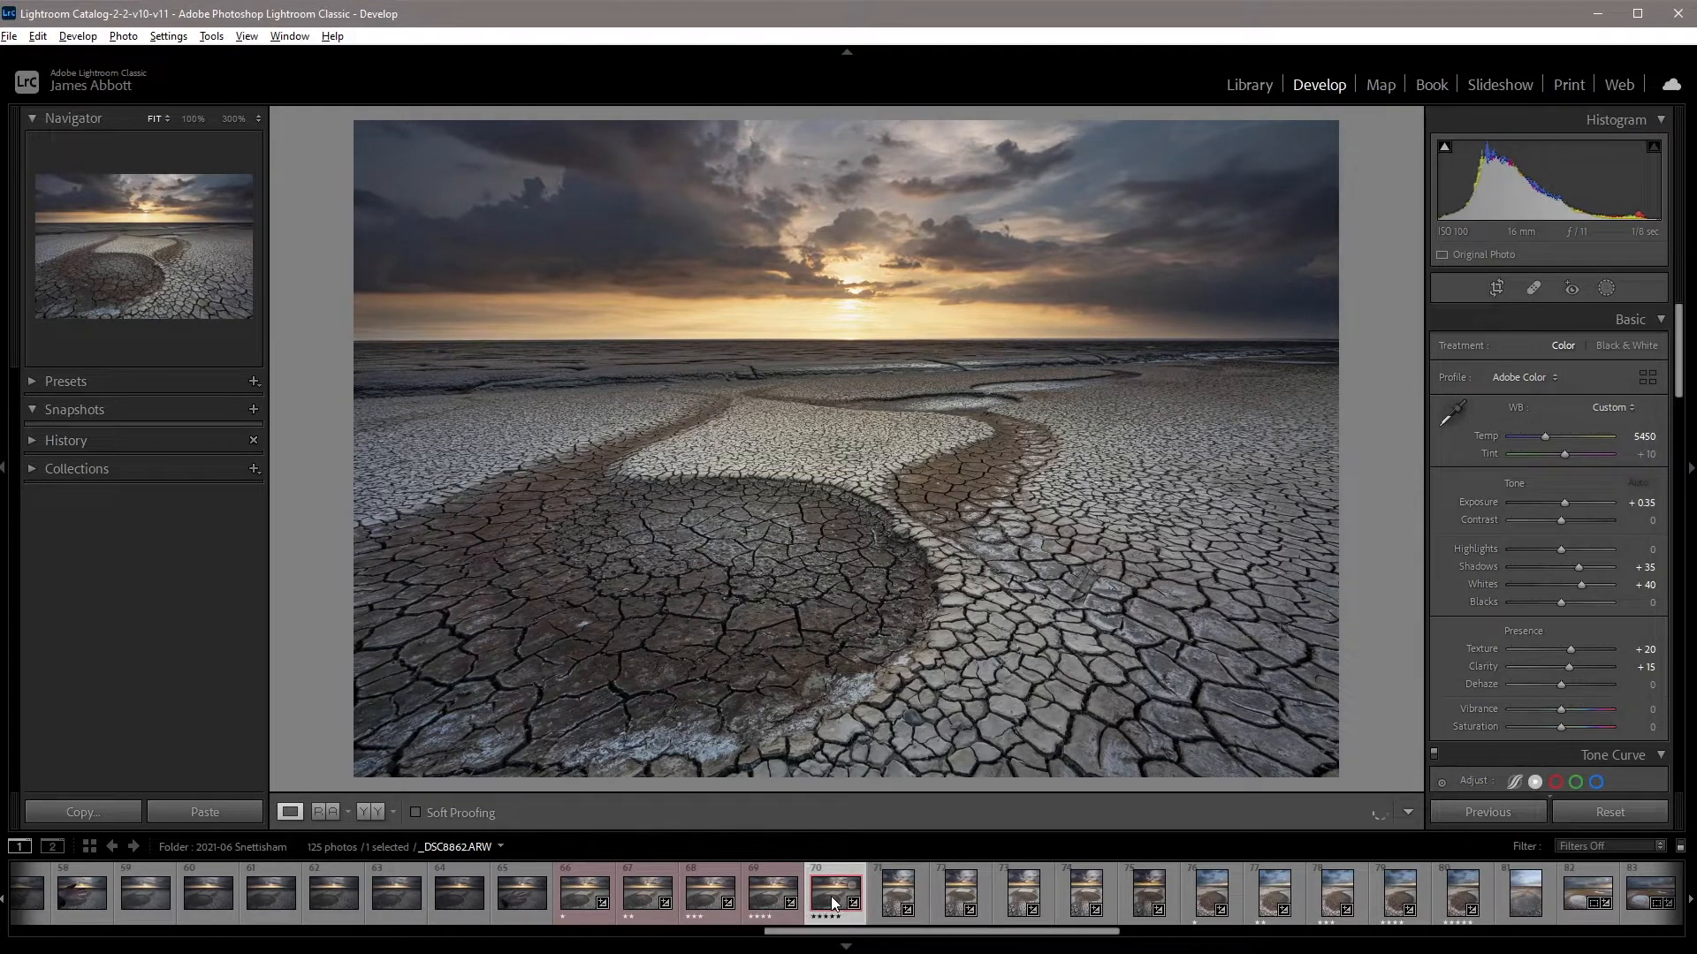
Select photos _DSC8858.ARW to _DSC8862.ARW and, from the Library module, open them as layers of one document in Photoshop
{"action": "left_click", "coordinate": [575, 889], "text": "shift"}
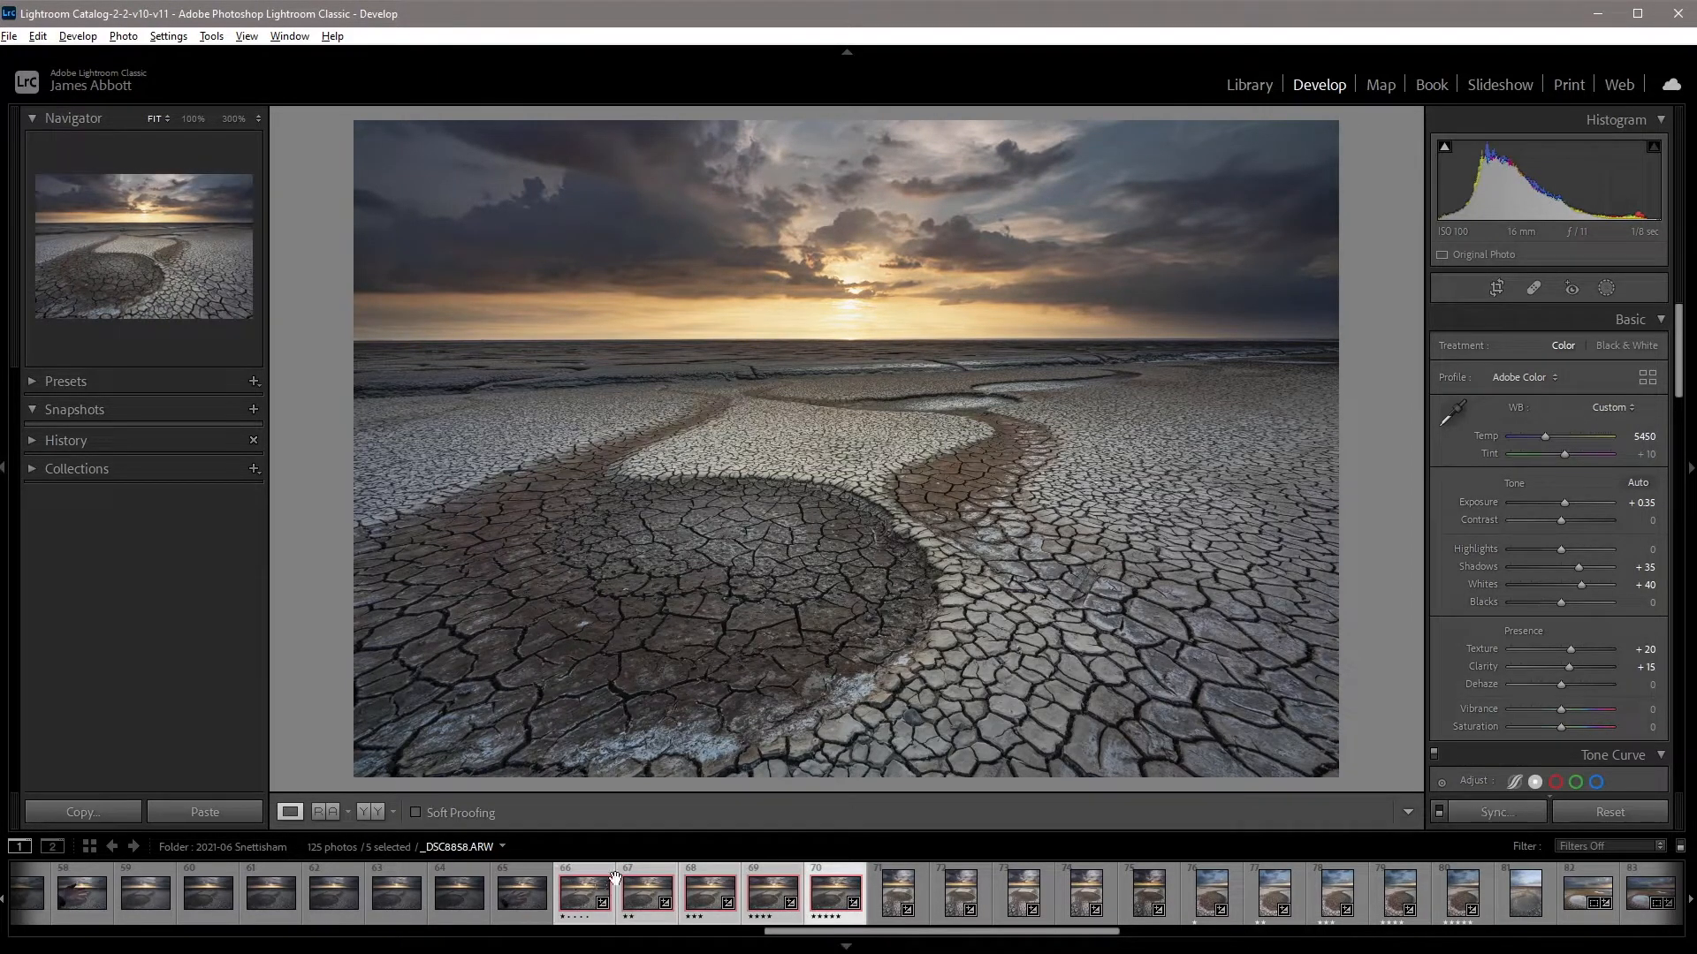
{"action": "left_click", "coordinate": [1255, 86]}
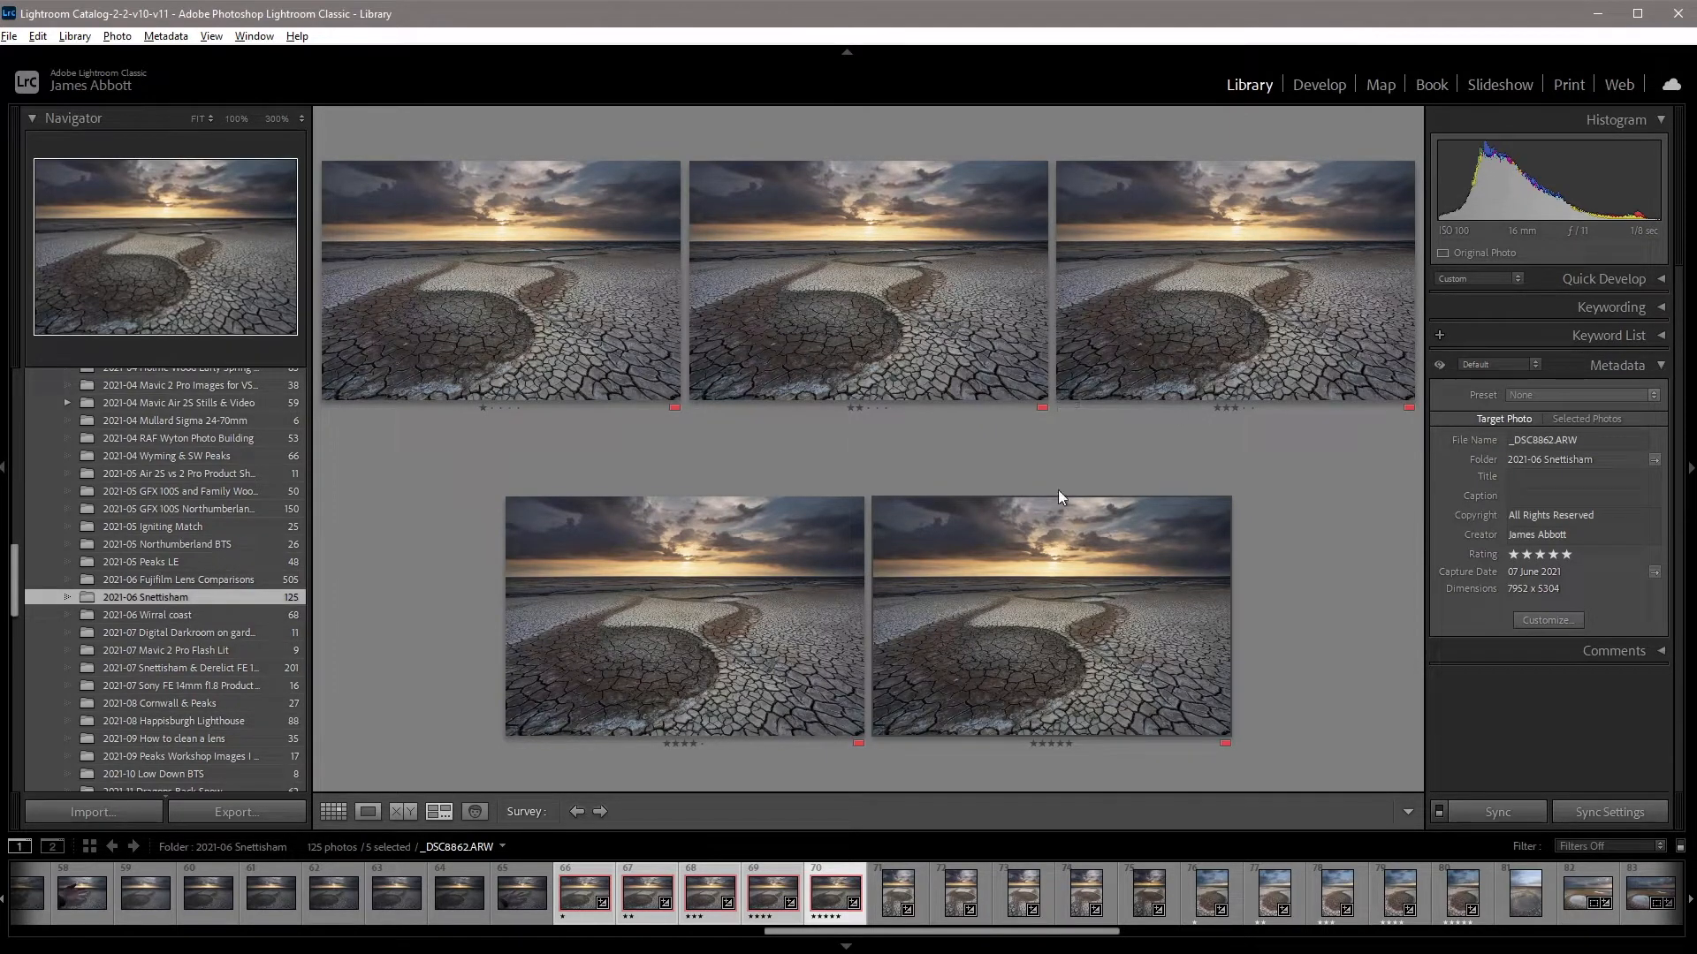
{"action": "right_click", "coordinate": [828, 901]}
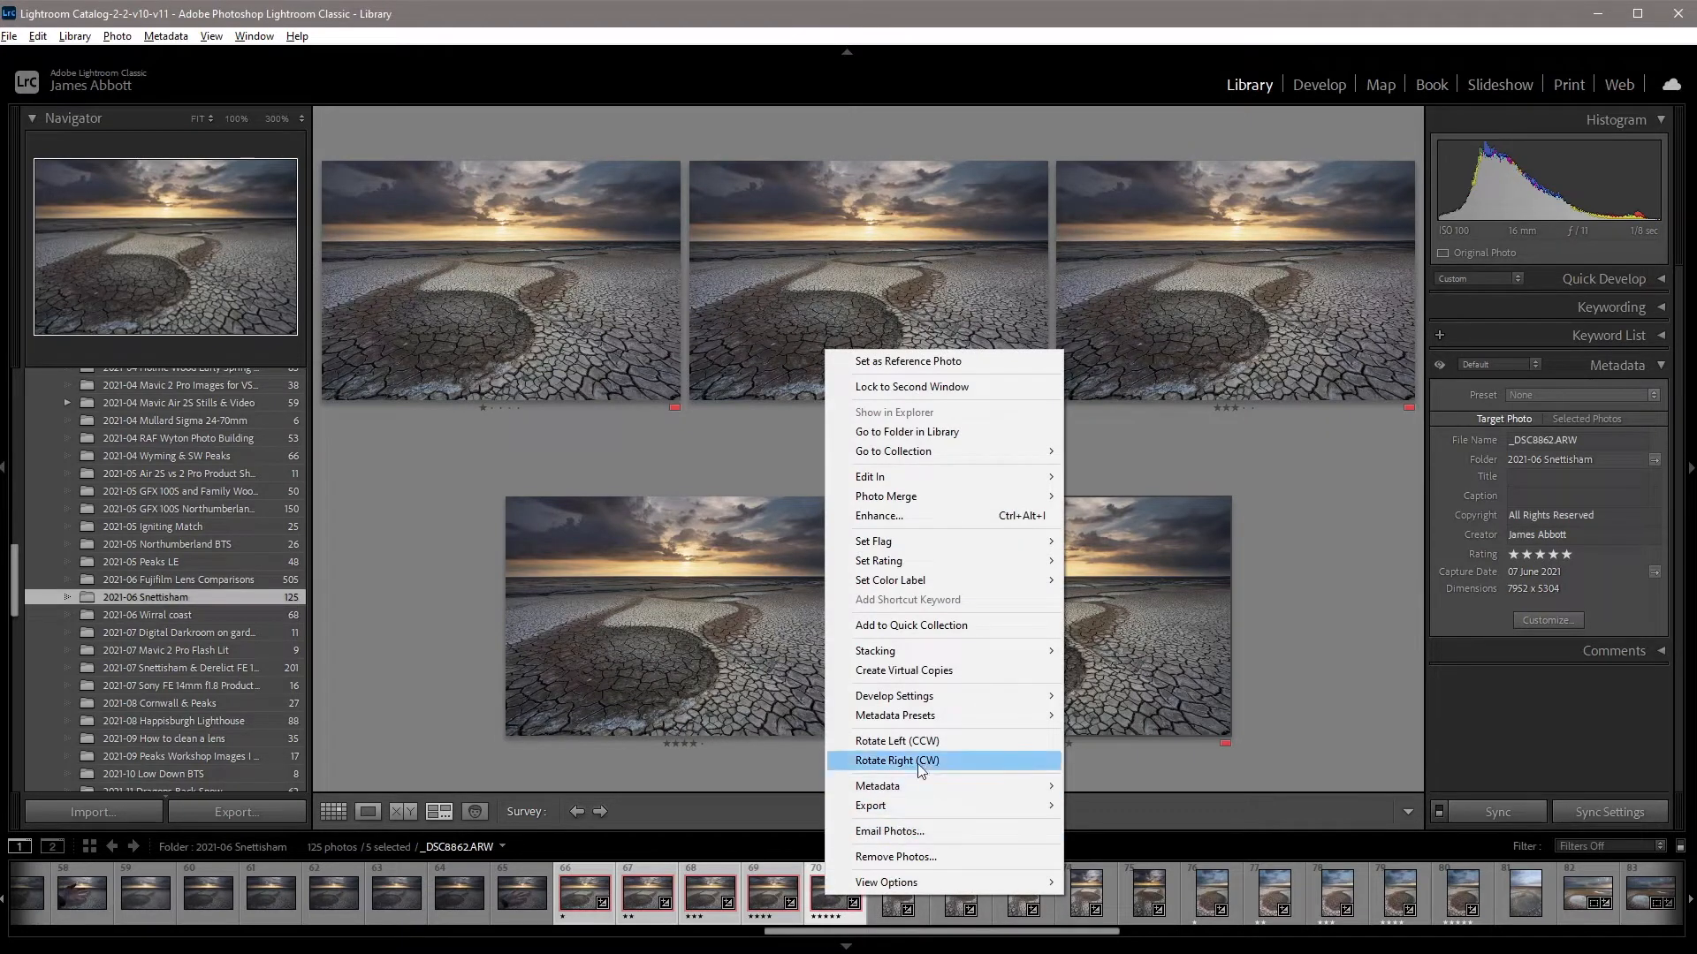
{"action": "mouse_move", "coordinate": [939, 489]}
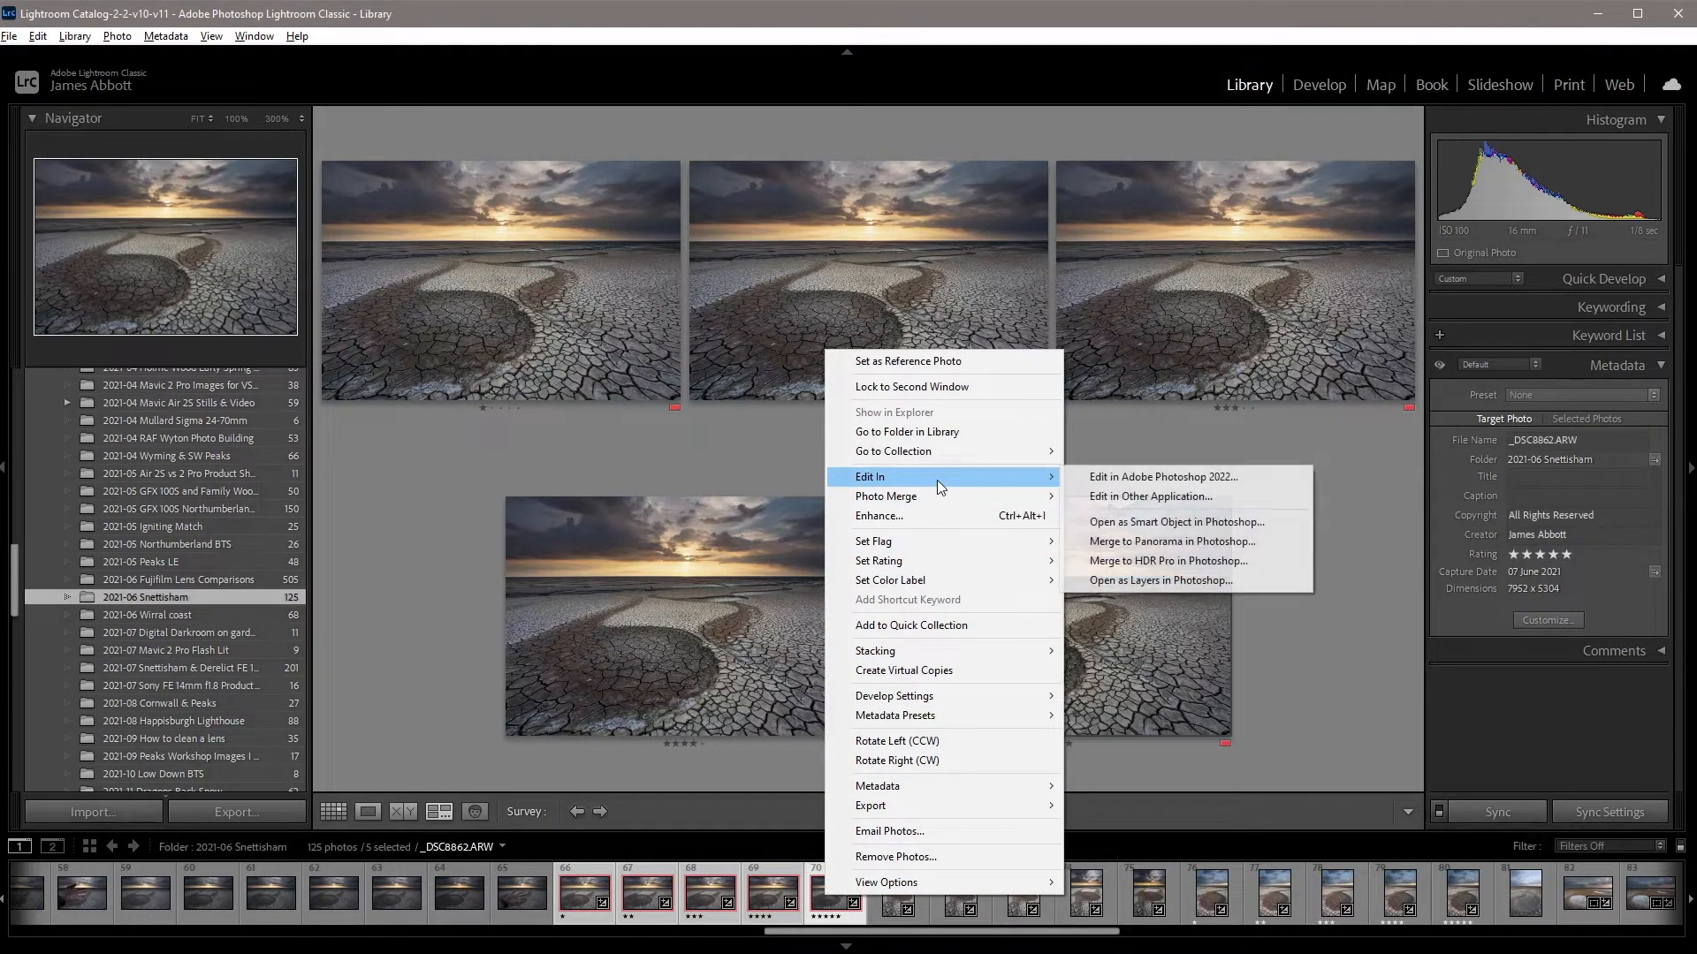
{"action": "left_click", "coordinate": [1163, 582]}
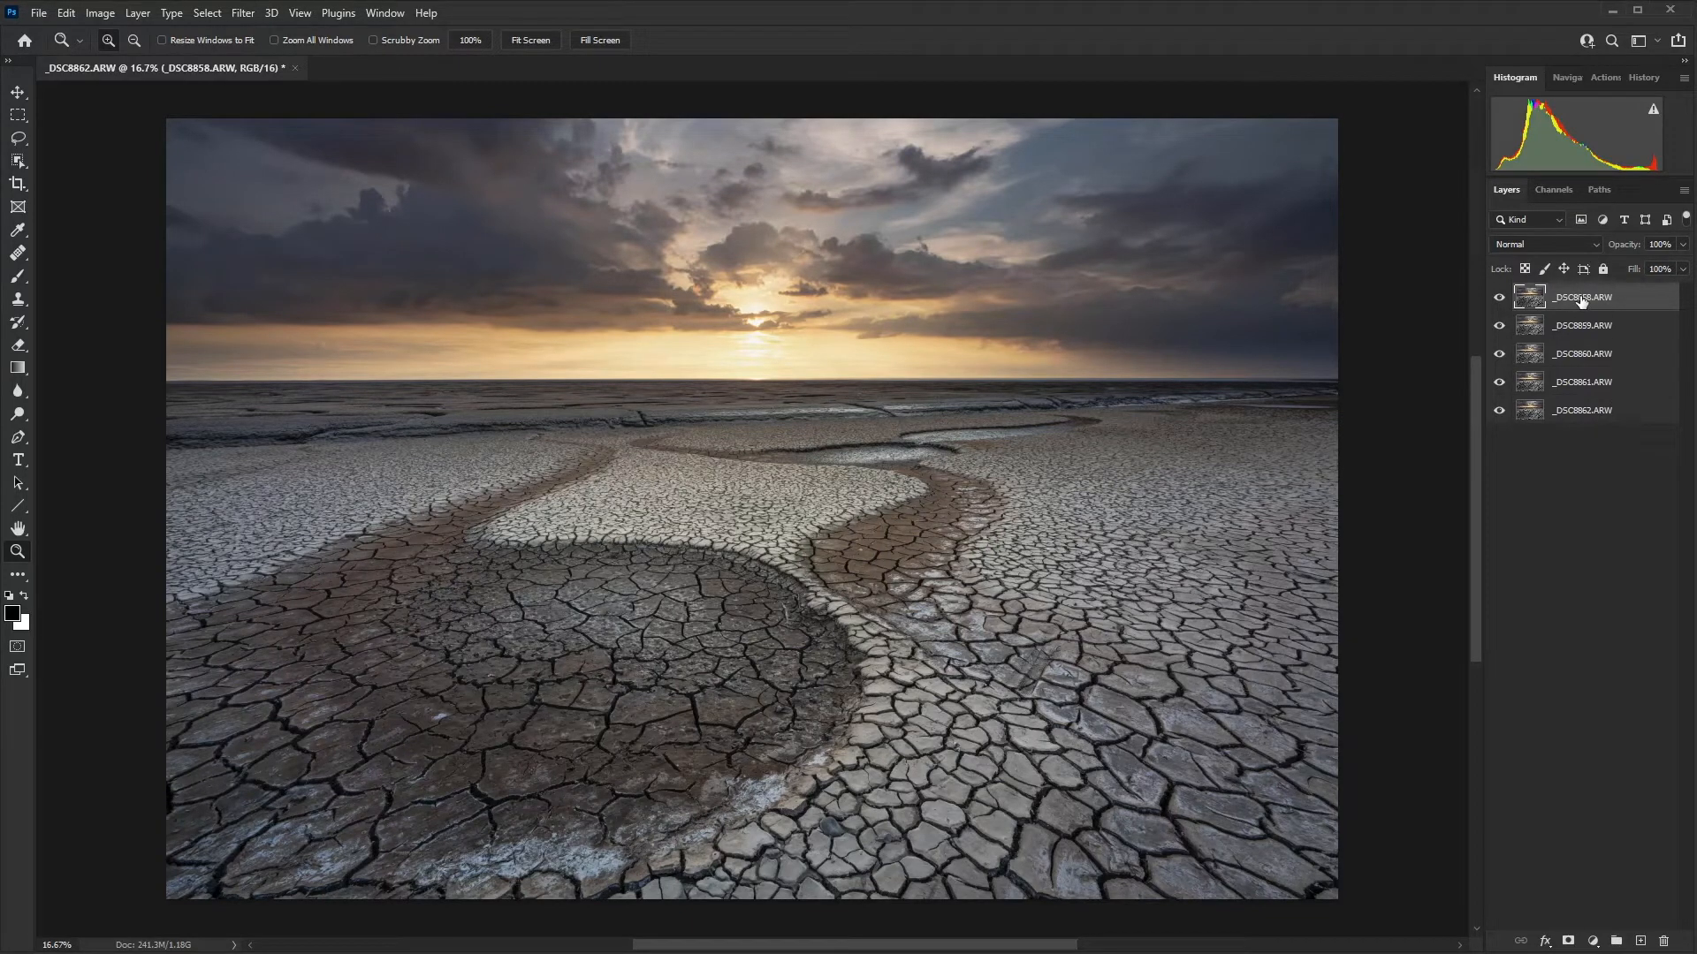
Auto-align all five photo layers using the Auto projection, without vignette removal or geometric distortion correction
{"action": "left_click", "coordinate": [1602, 417], "text": "shift"}
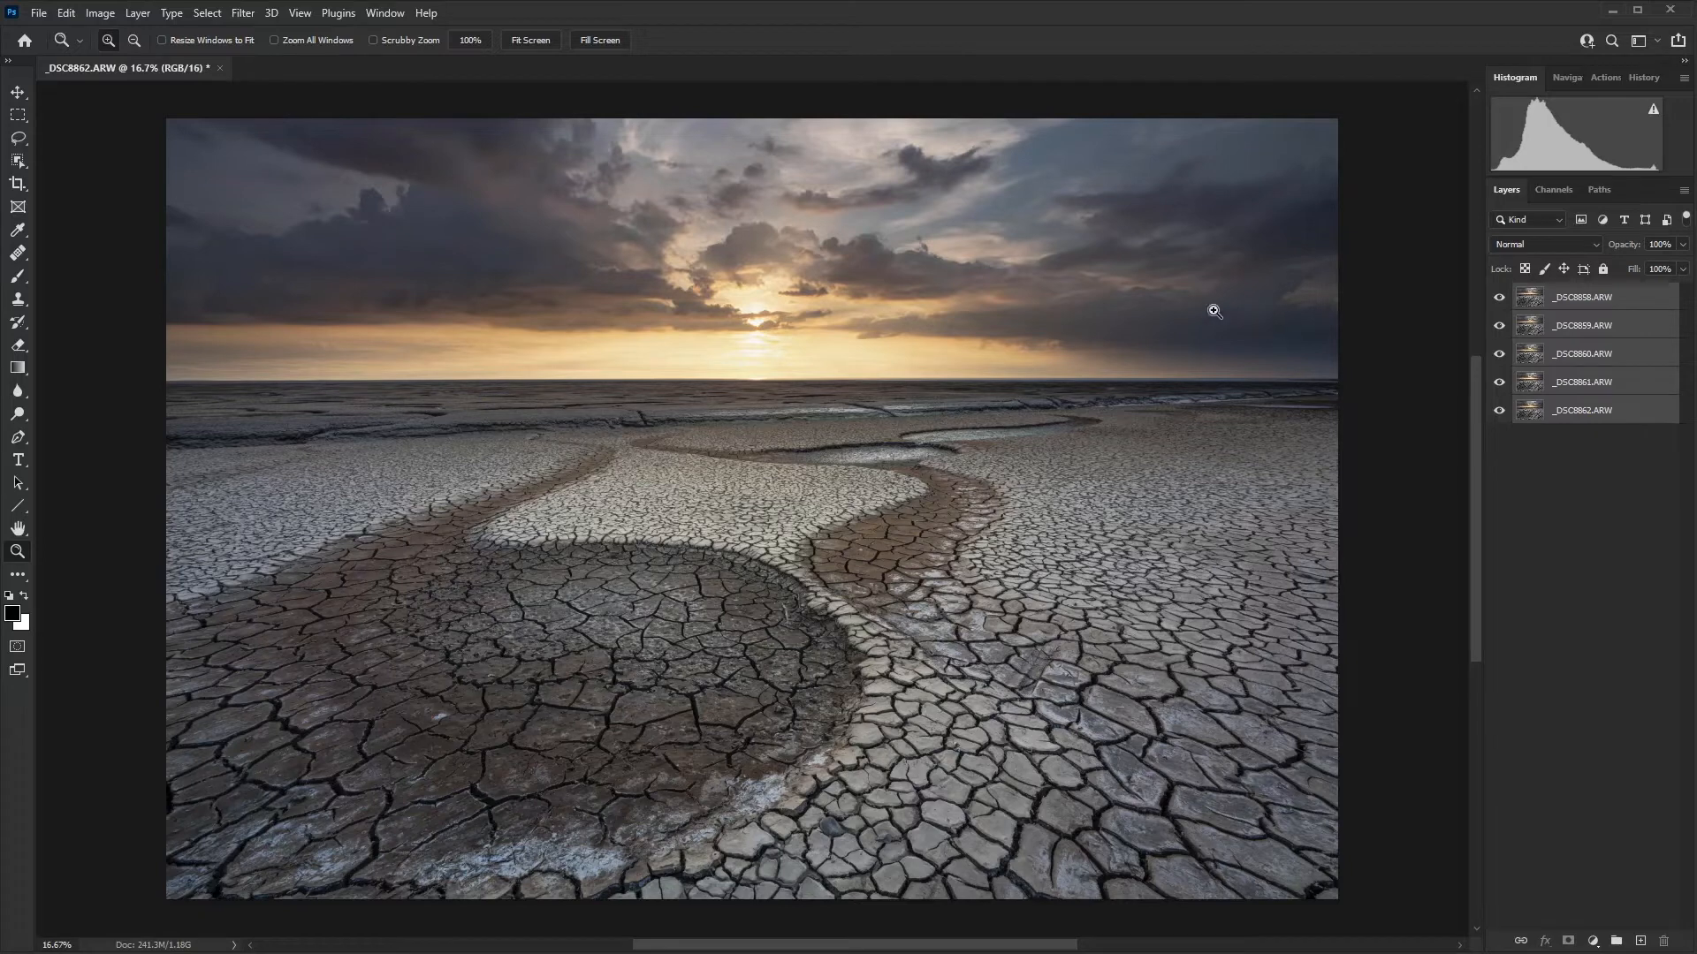
{"action": "left_click", "coordinate": [68, 13]}
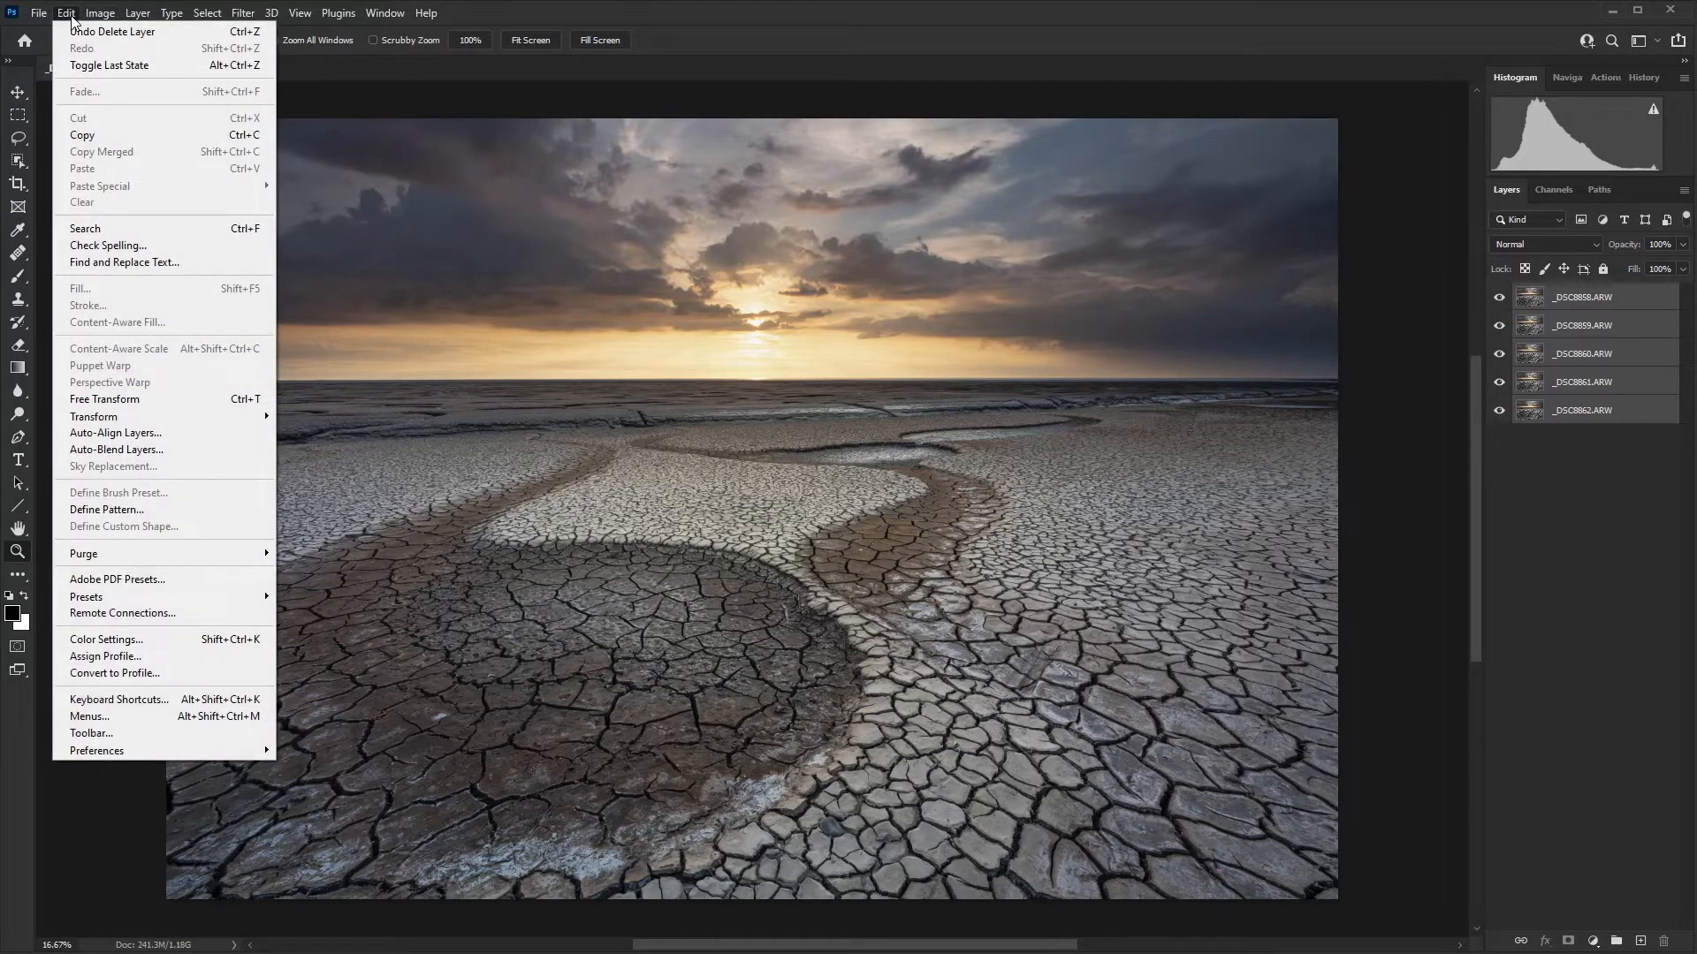
{"action": "left_click", "coordinate": [113, 434]}
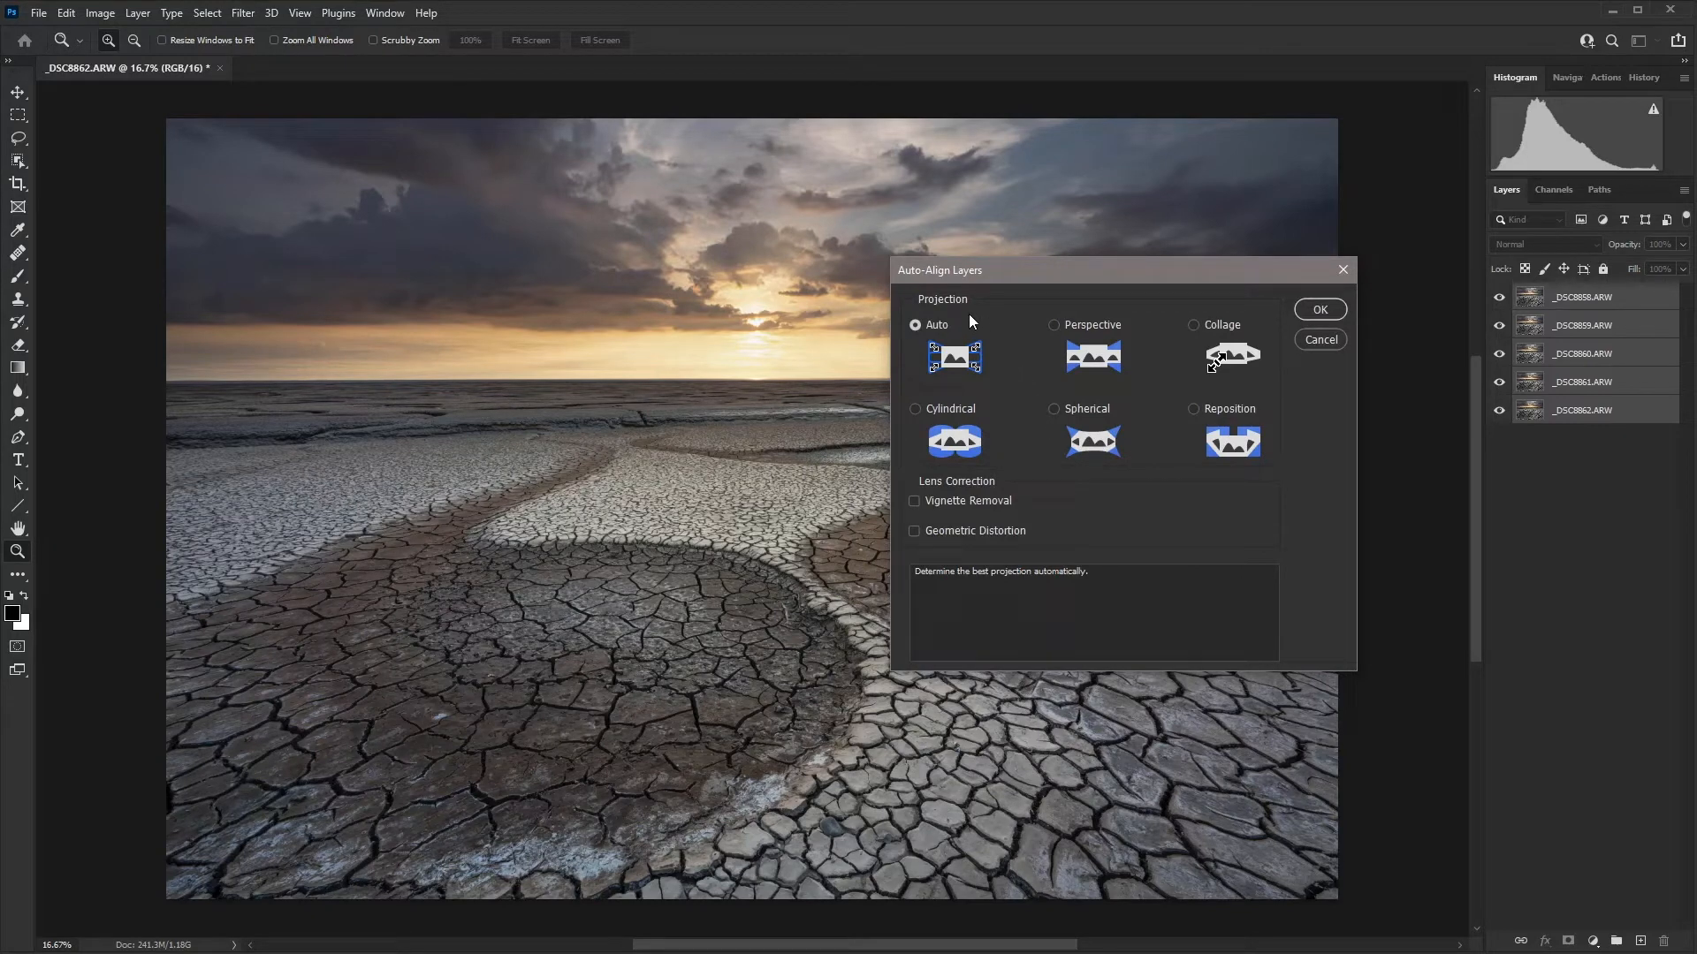
{"action": "left_click", "coordinate": [1320, 309]}
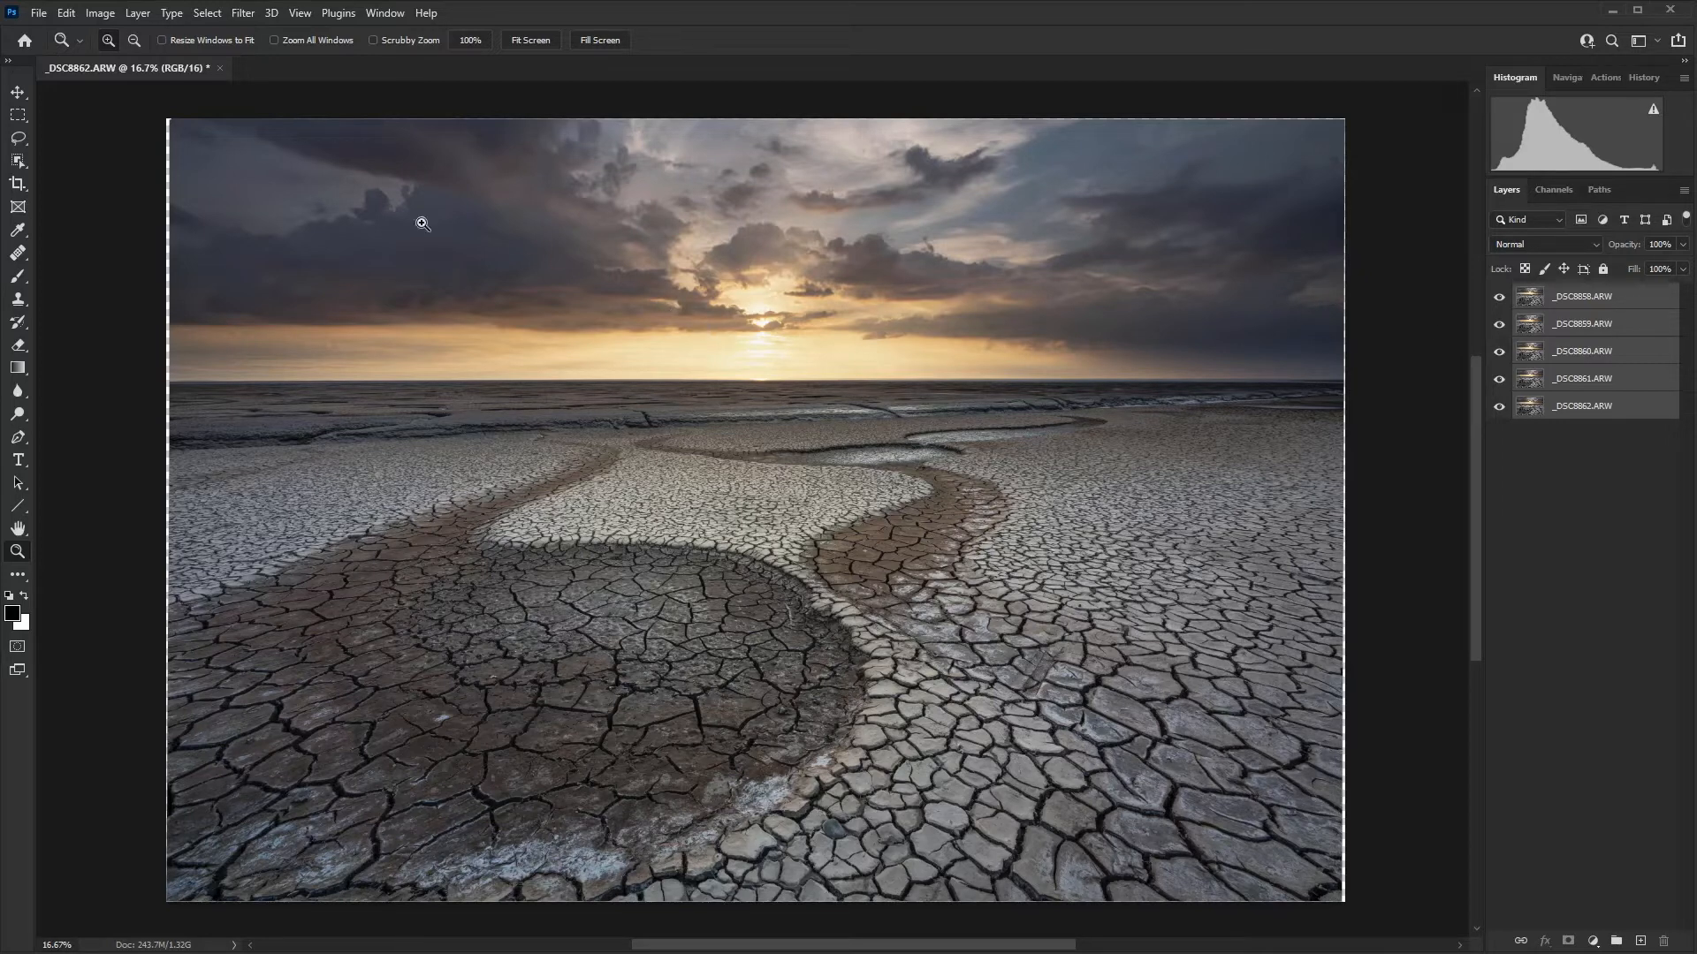
Try to auto-blend the five aligned layers with Stack Images and Seamless Tones and Colors, without content-aware fill
{"action": "left_click", "coordinate": [68, 14]}
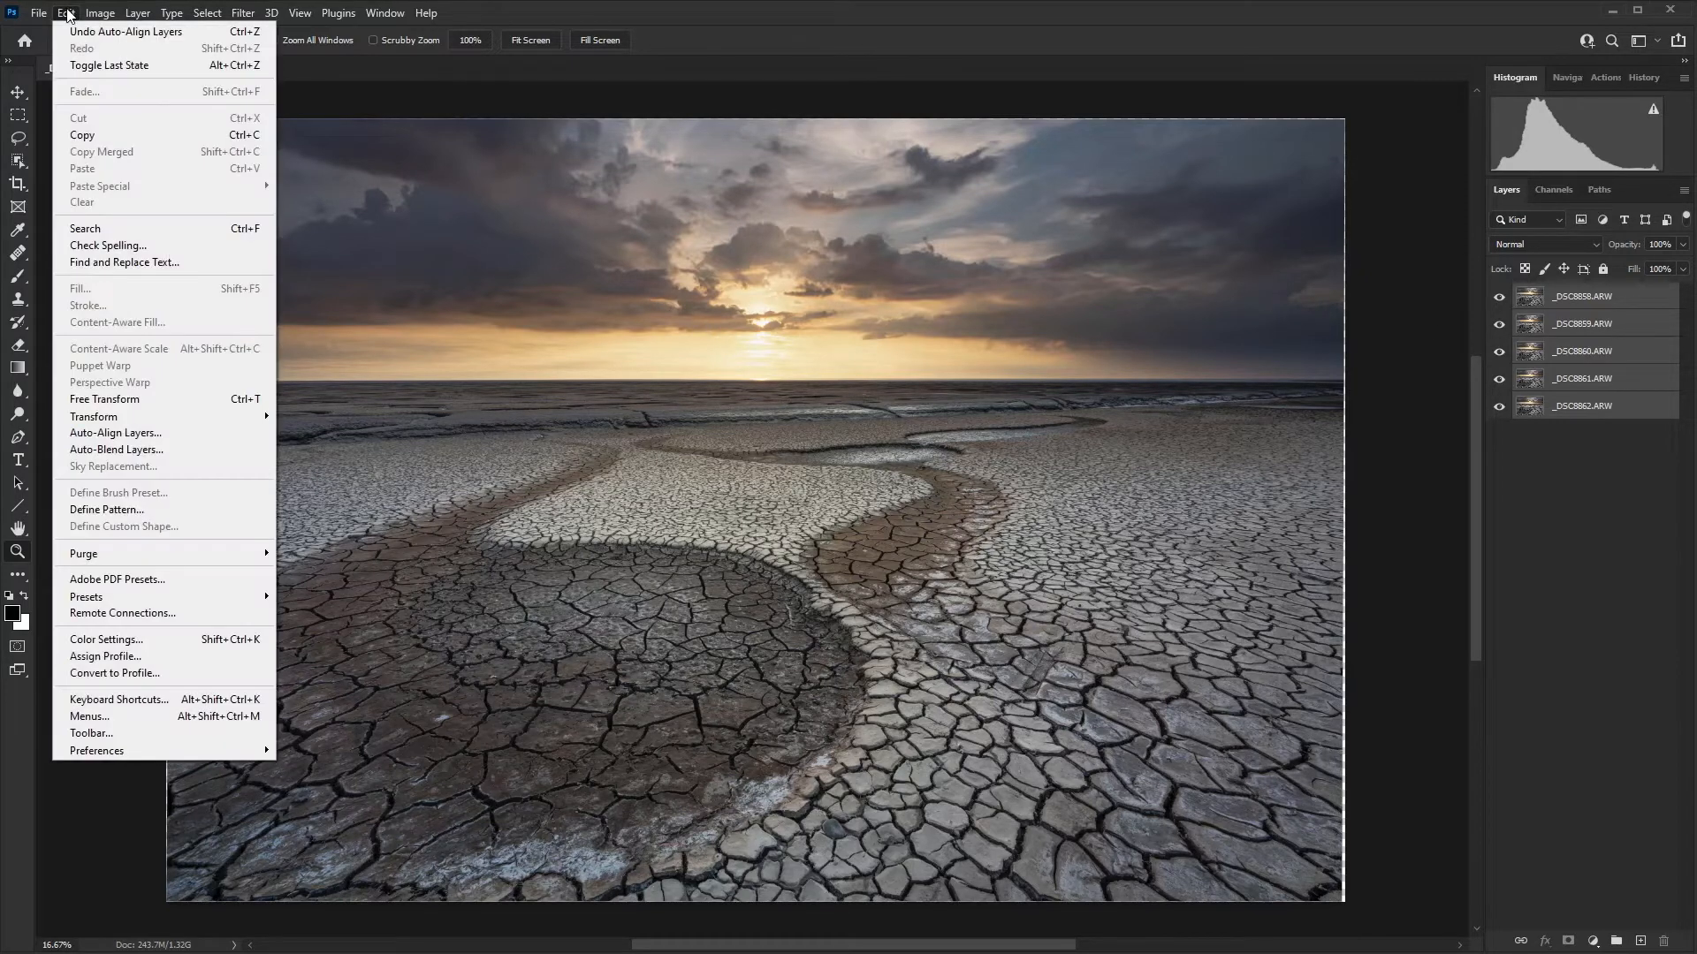
{"action": "left_click", "coordinate": [173, 449]}
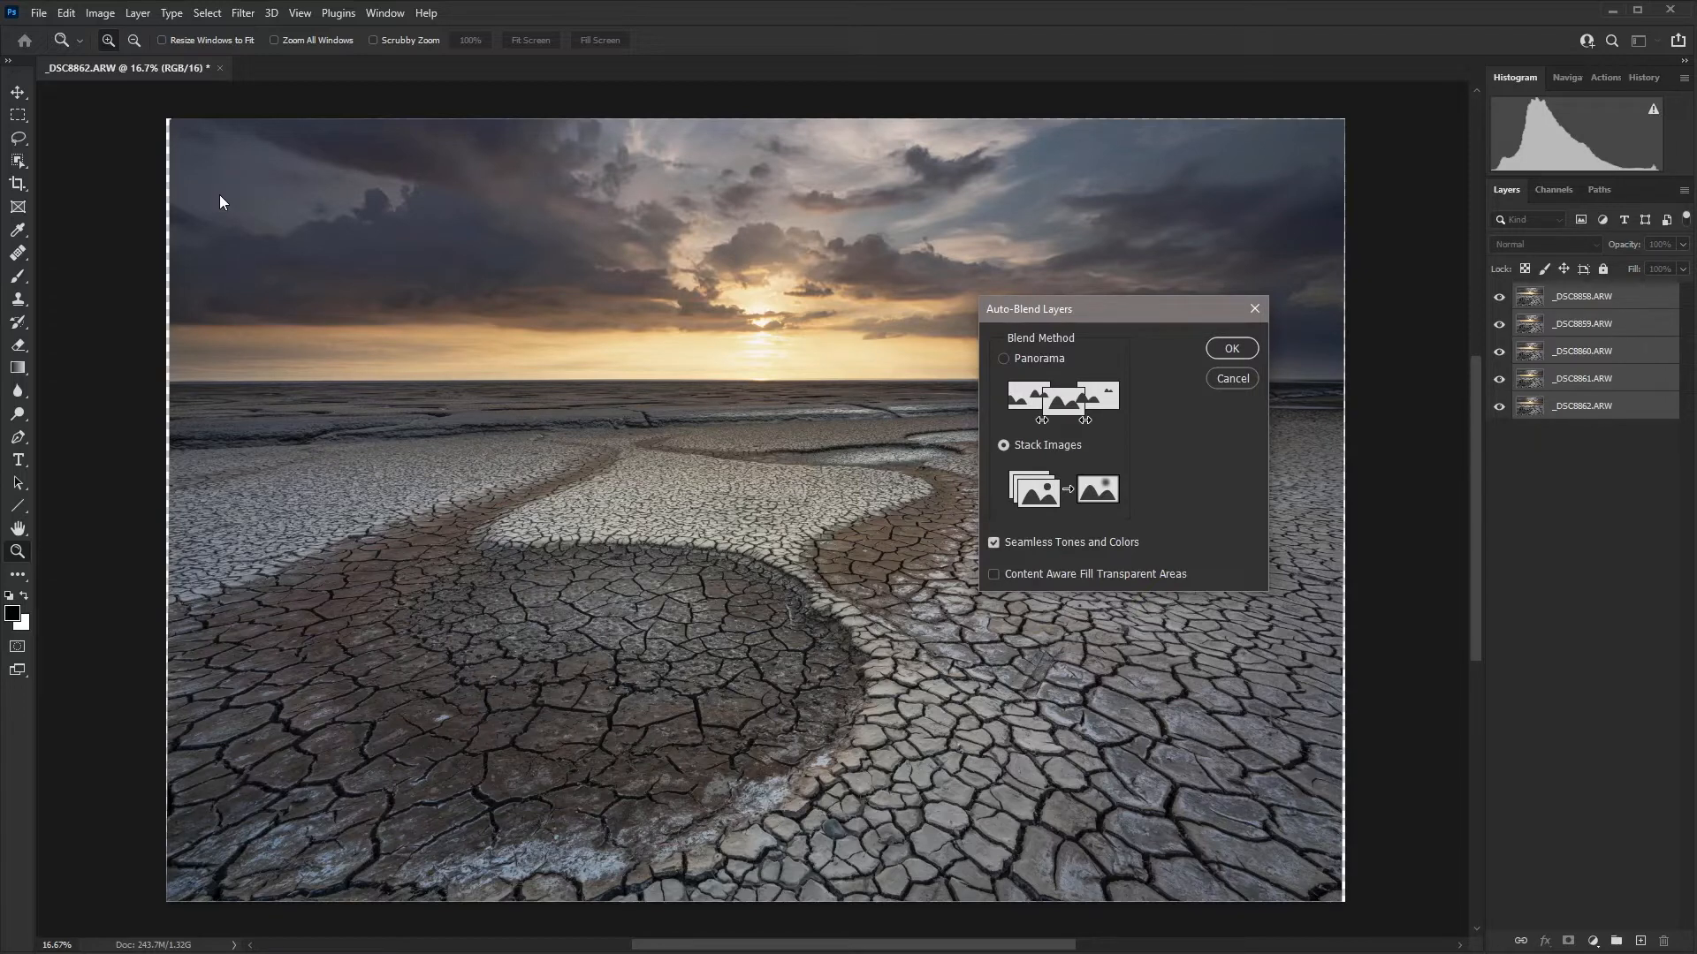
{"action": "left_click", "coordinate": [1231, 348]}
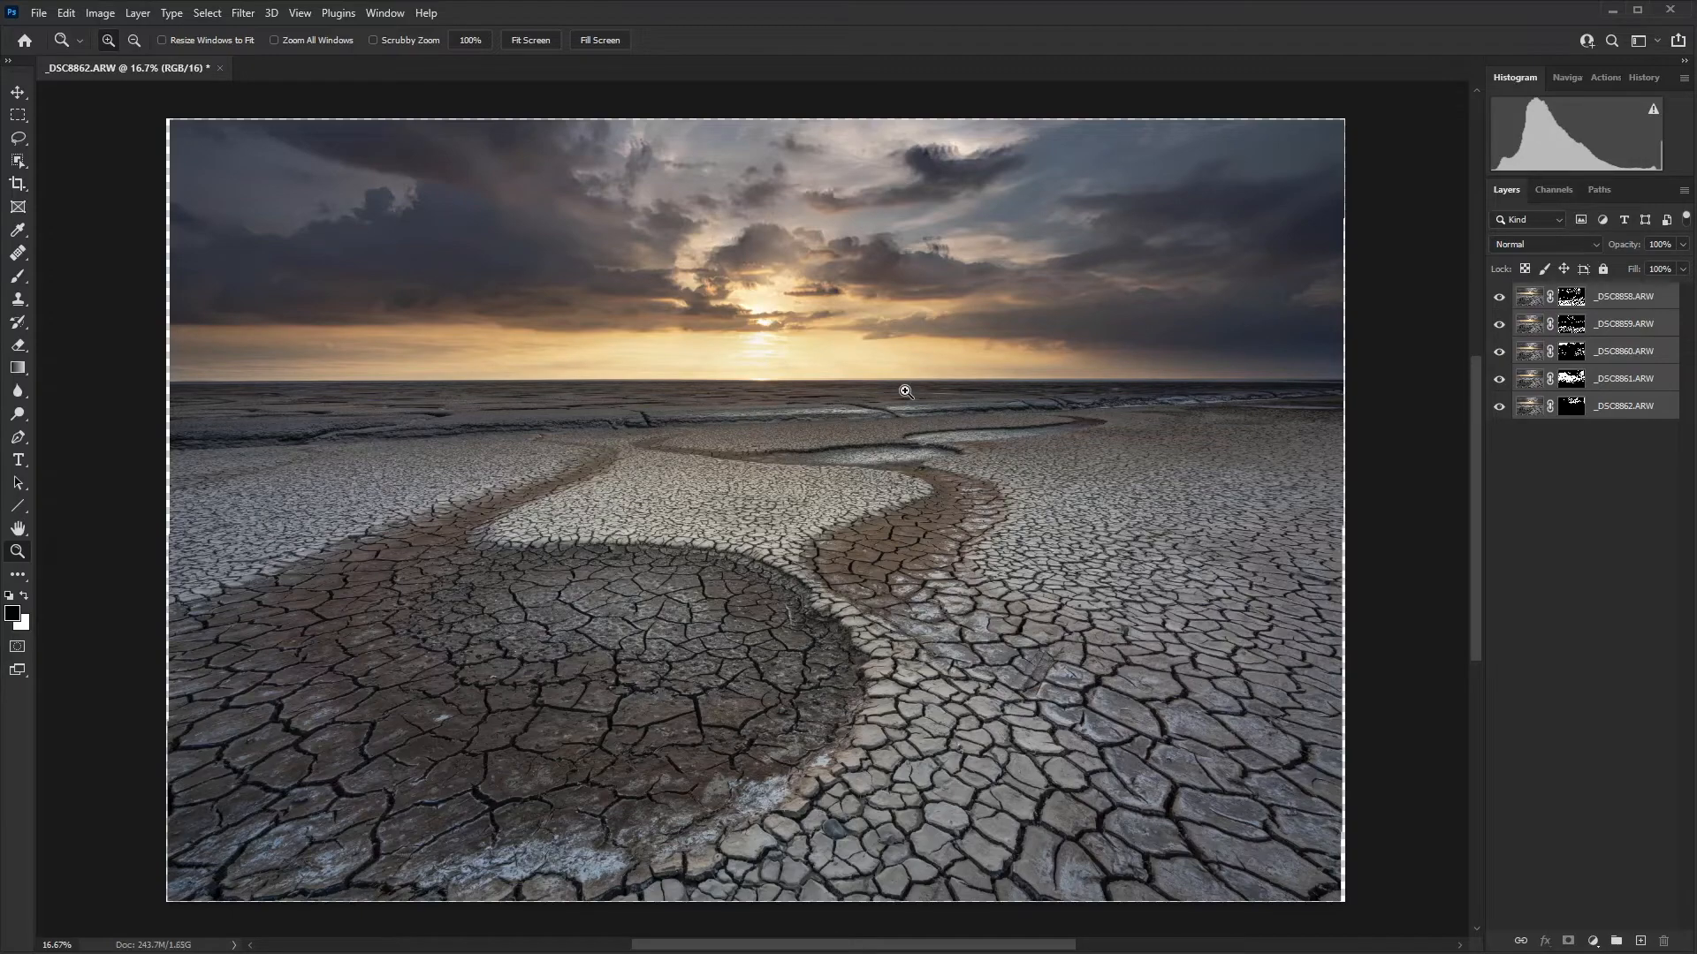
Examine the sharpness and blending of the foreground cracks, horizon and clouds up close in the blended image
{"action": "left_click", "coordinate": [894, 873]}
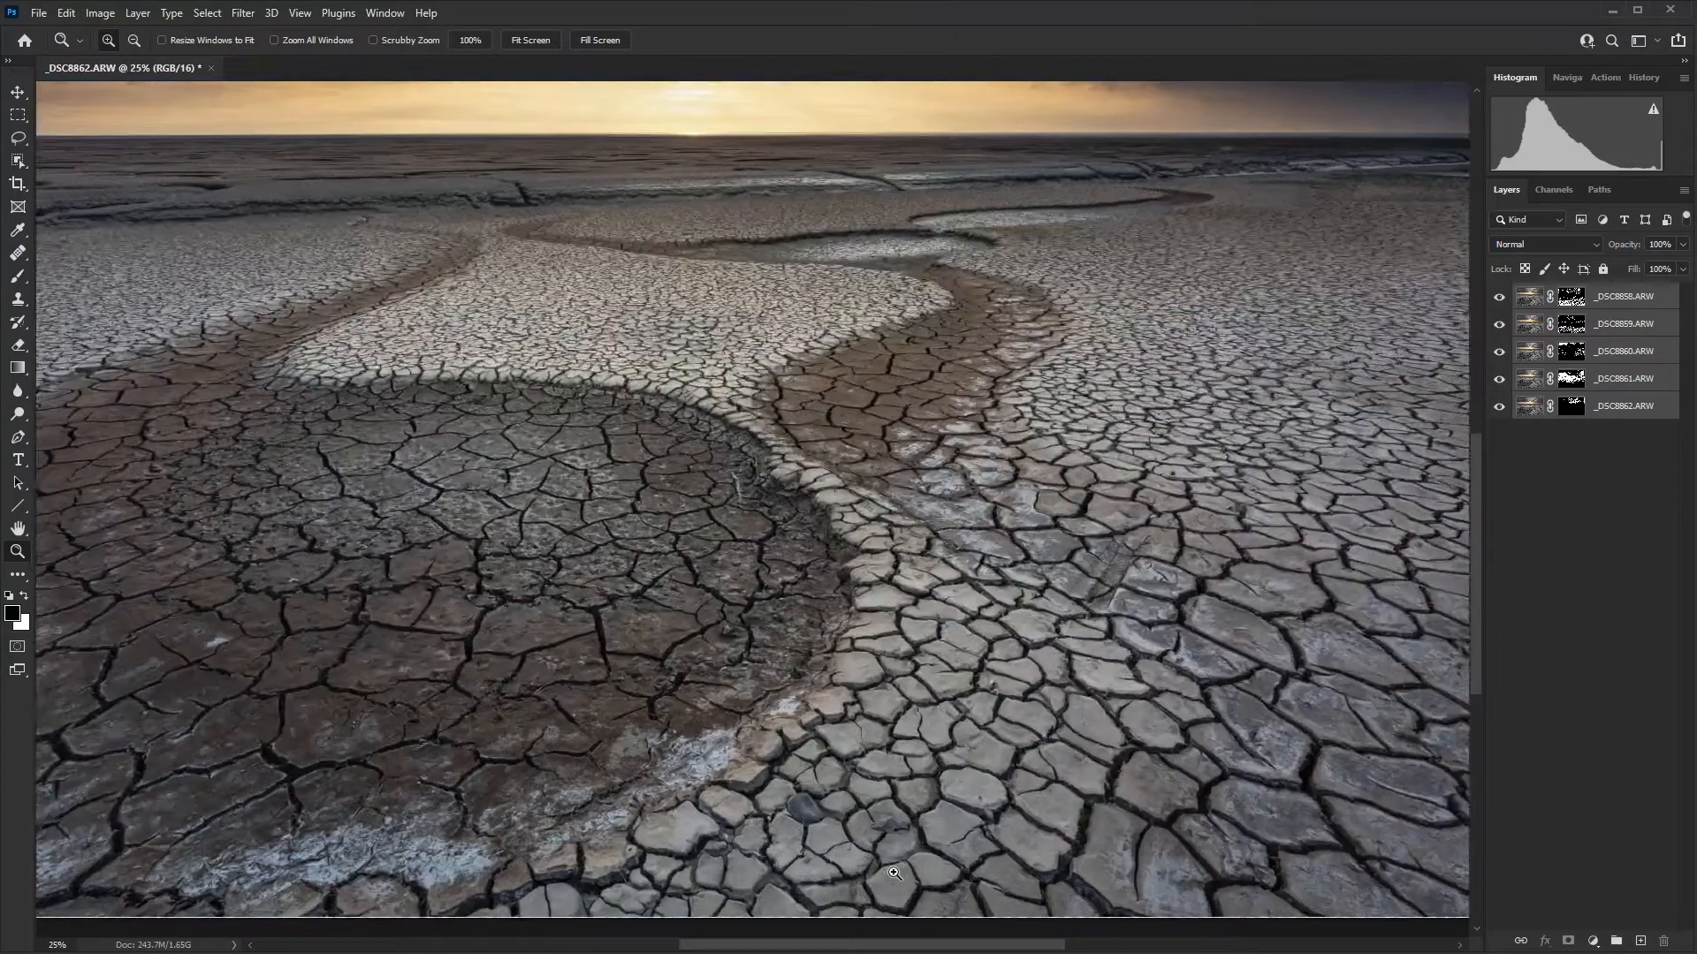
{"action": "left_click", "coordinate": [894, 873]}
{"action": "left_click", "coordinate": [895, 874]}
{"action": "left_click_drag", "start_coordinate": [893, 571], "coordinate": [897, 473]}
{"action": "scroll", "coordinate": [897, 474], "scroll_direction": "down", "scroll_amount": 5}
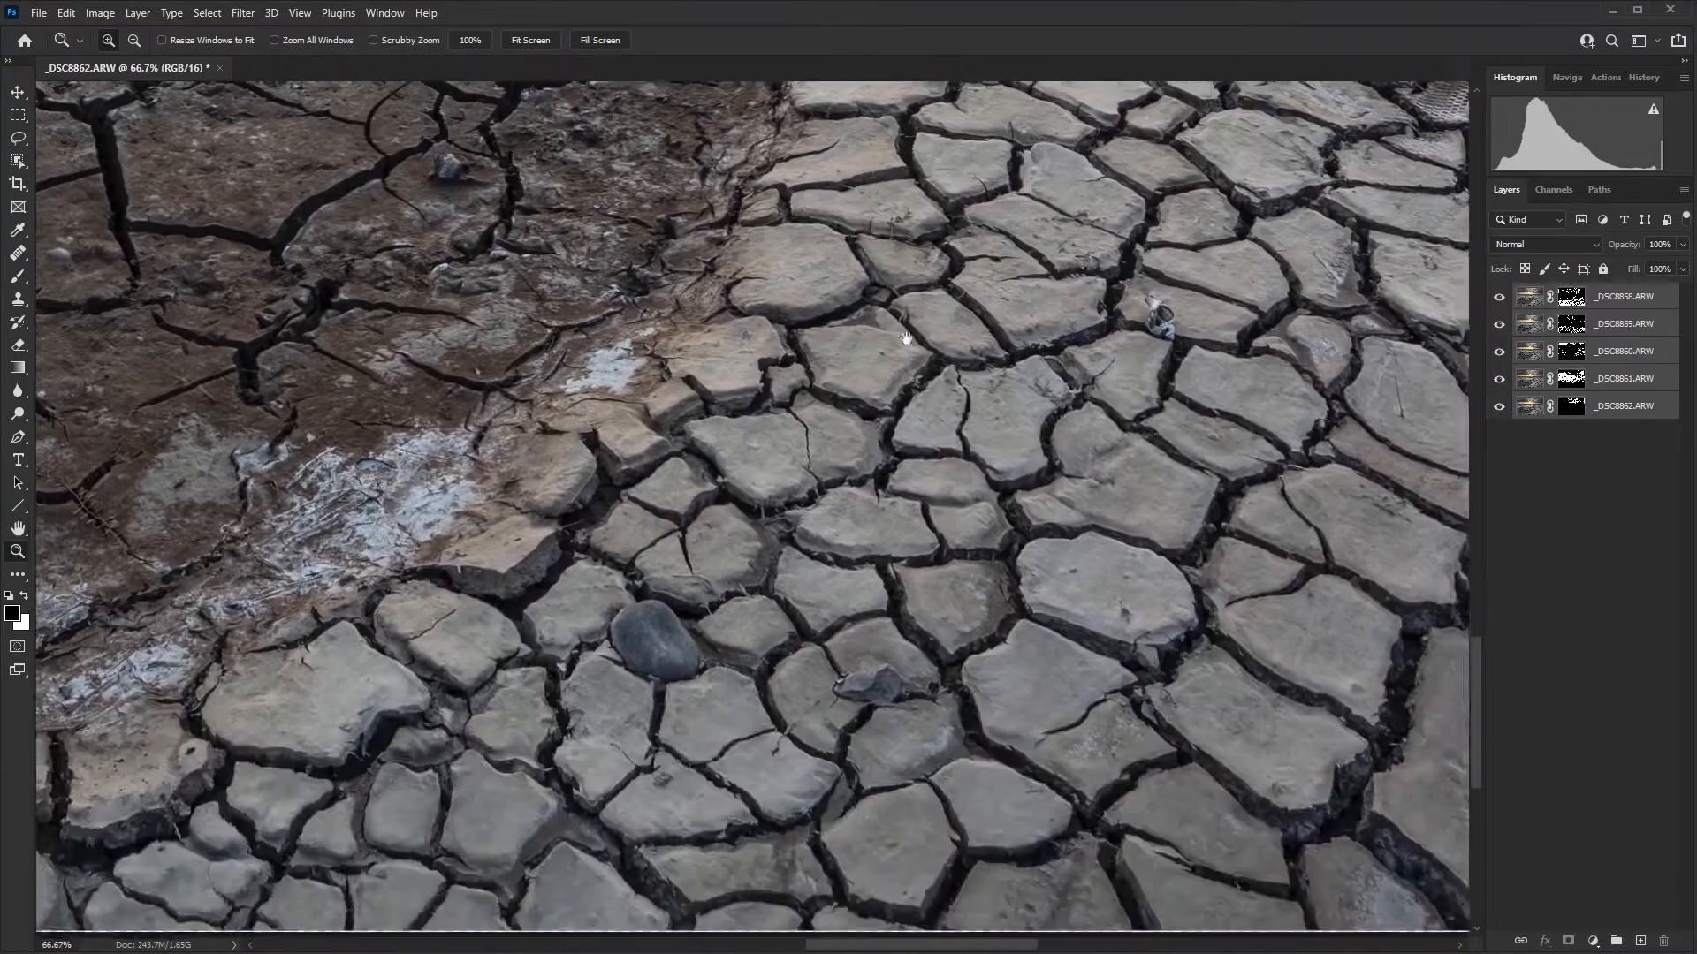
{"action": "scroll", "coordinate": [881, 538], "scroll_direction": "up", "scroll_amount": 6}
{"action": "scroll", "coordinate": [838, 374], "scroll_direction": "up", "scroll_amount": 15}
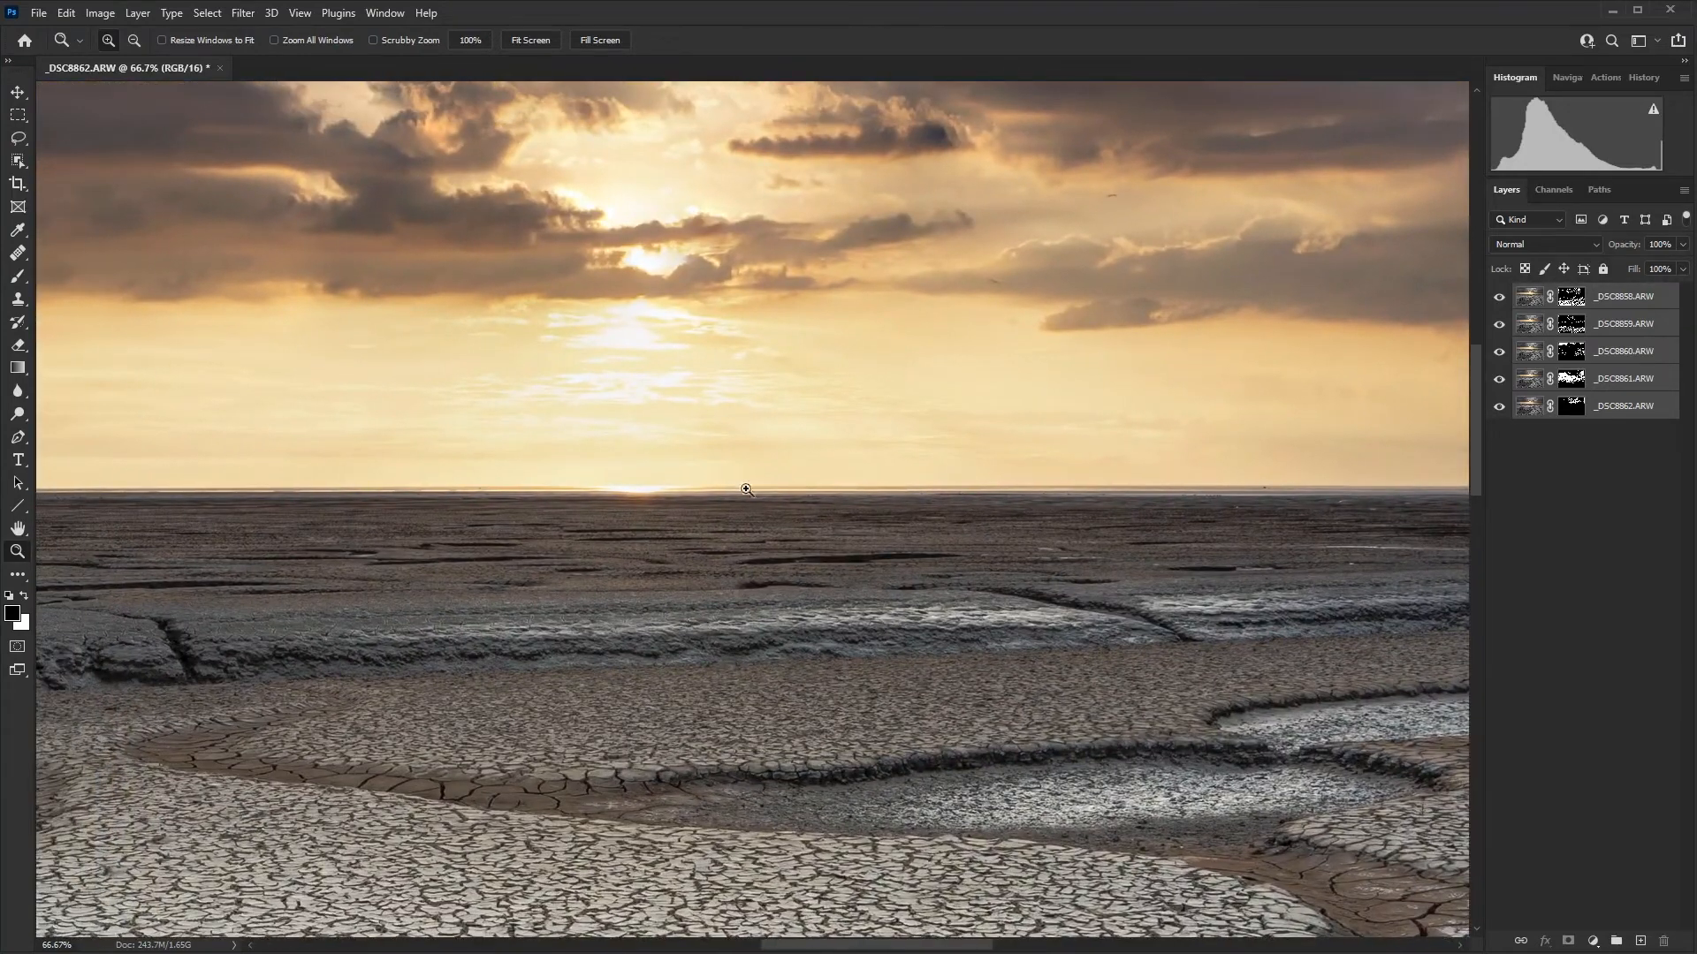
{"action": "left_click", "coordinate": [778, 504]}
{"action": "left_click", "coordinate": [795, 510]}
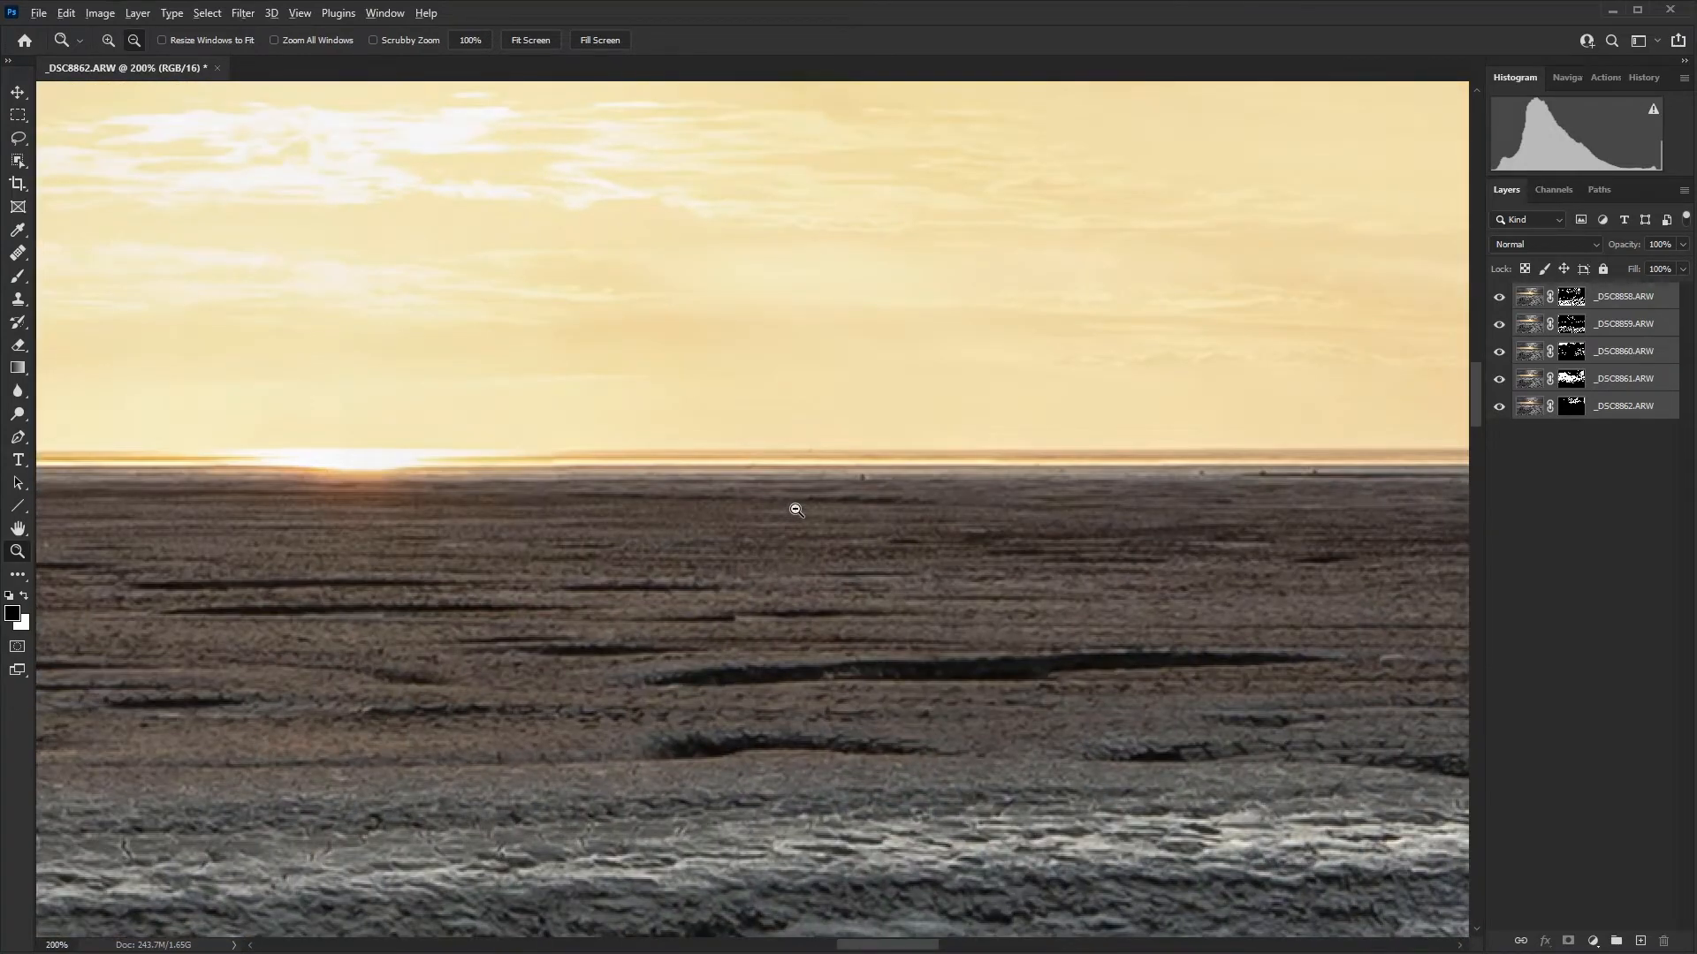
{"action": "left_click", "coordinate": [796, 510], "text": "alt"}
{"action": "left_click_drag", "start_coordinate": [811, 526], "coordinate": [1219, 533]}
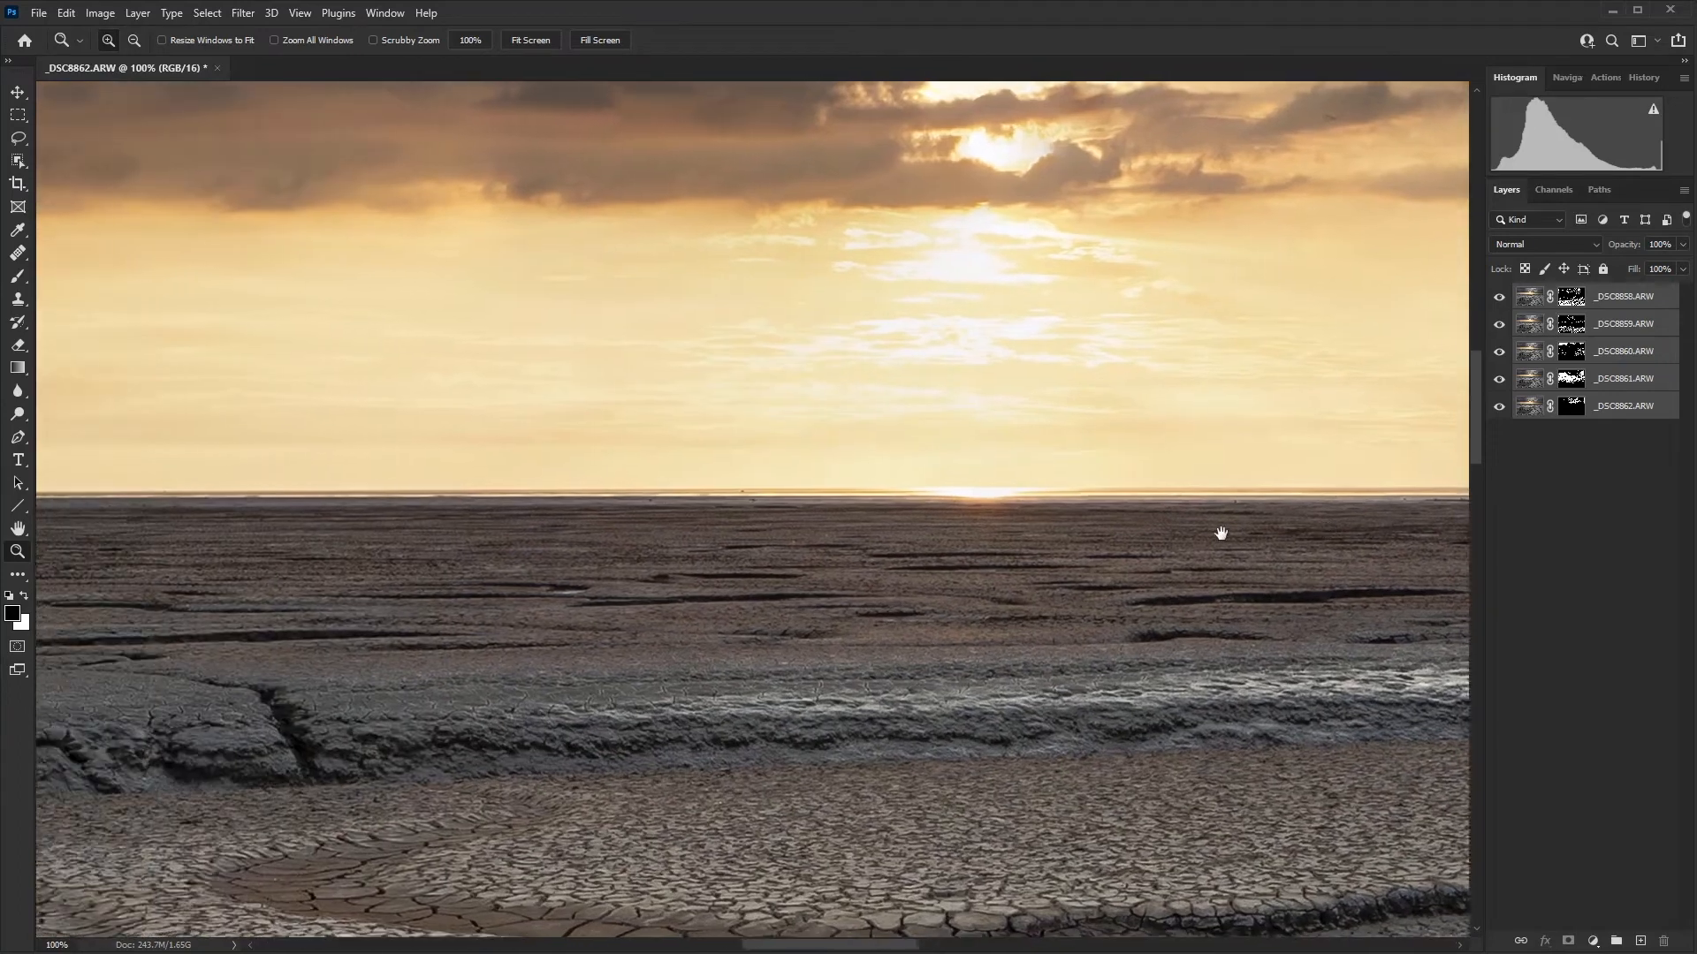
{"action": "left_click_drag", "start_coordinate": [639, 533], "coordinate": [1034, 758]}
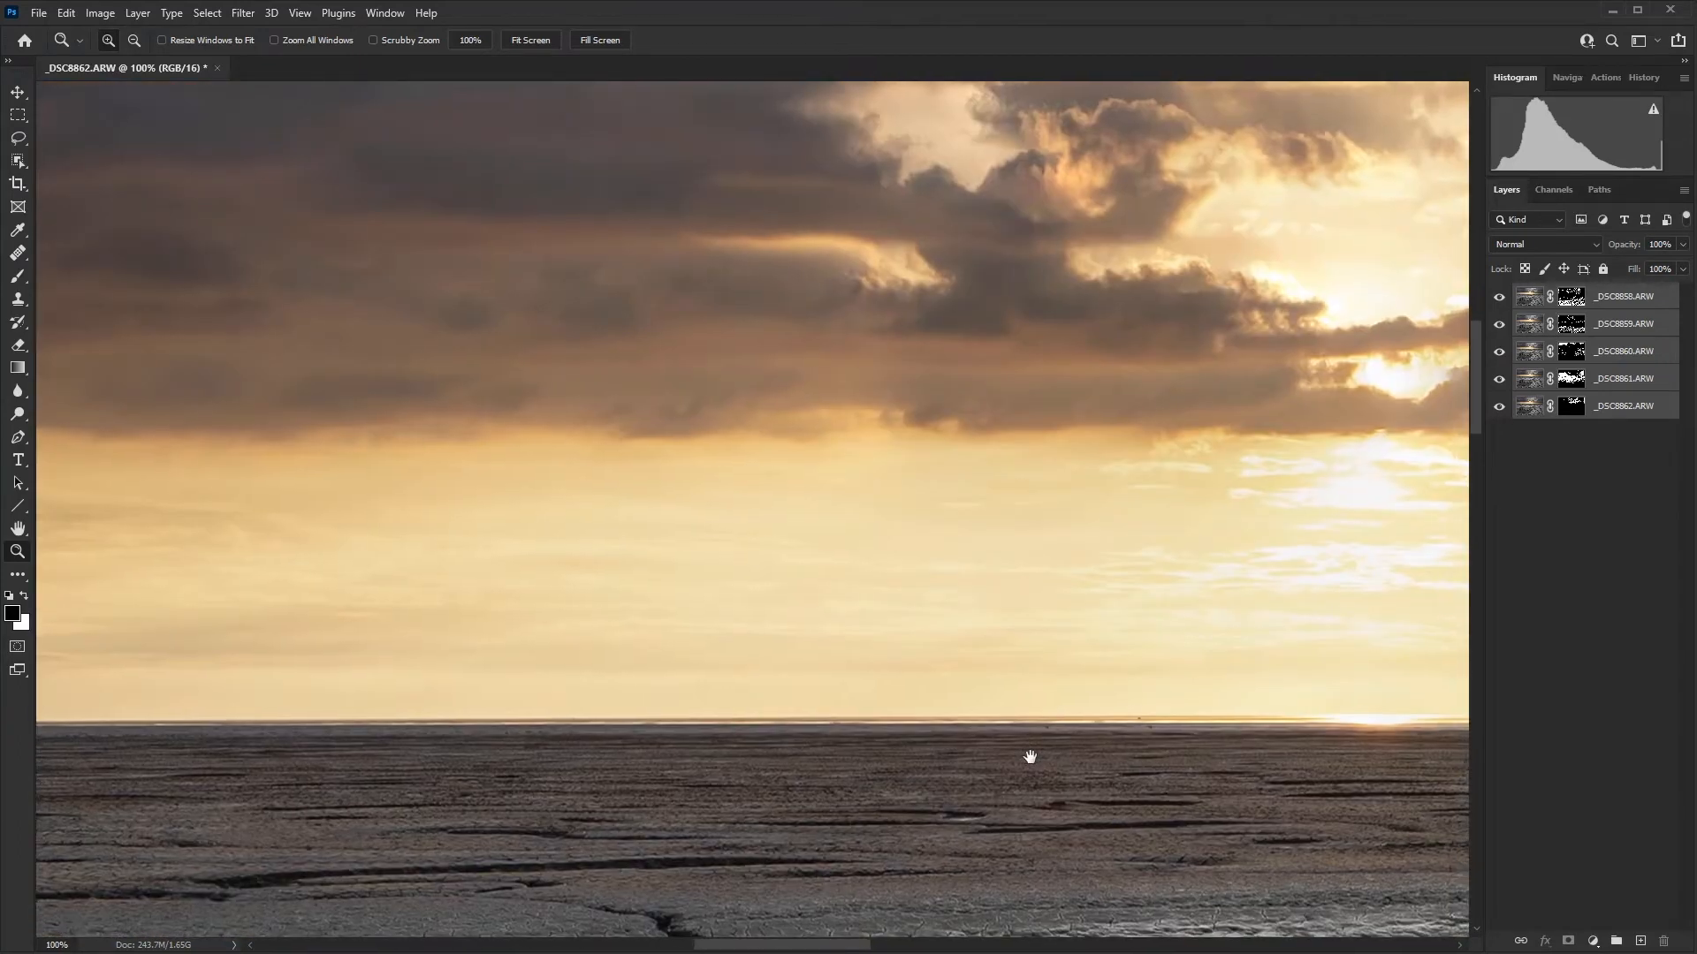
{"action": "key", "text": "ctrl+0"}
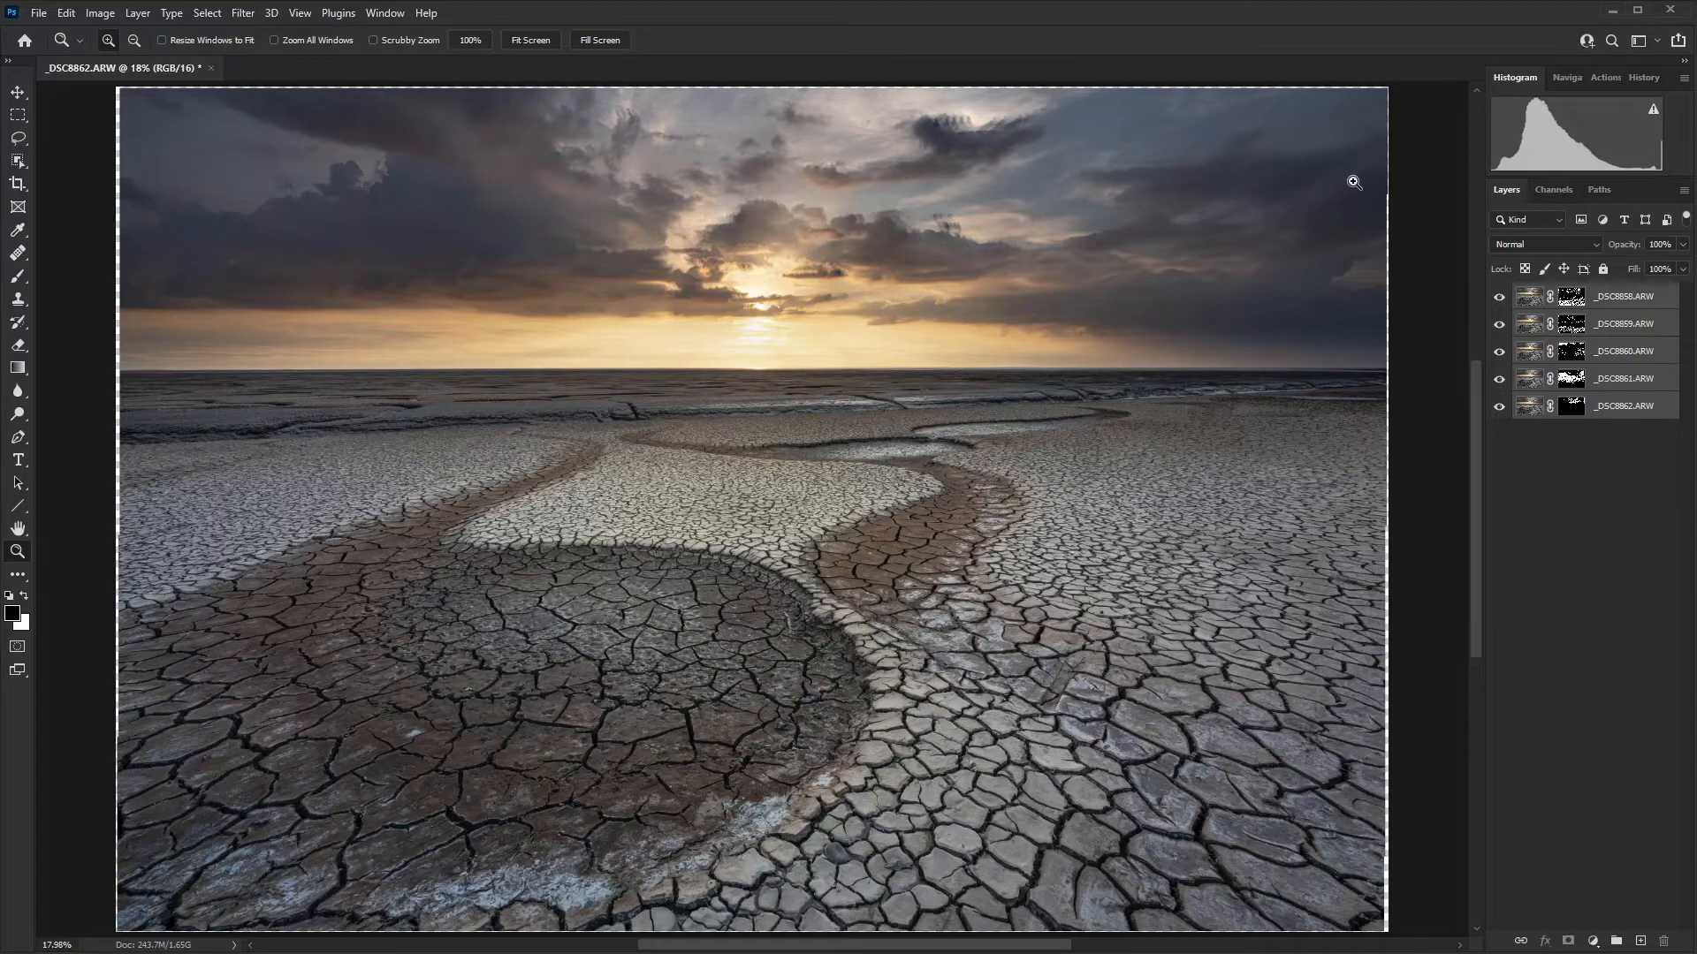
Revert the document to its Auto-Align Layers history state and deselect all layers
{"action": "left_click", "coordinate": [1642, 77]}
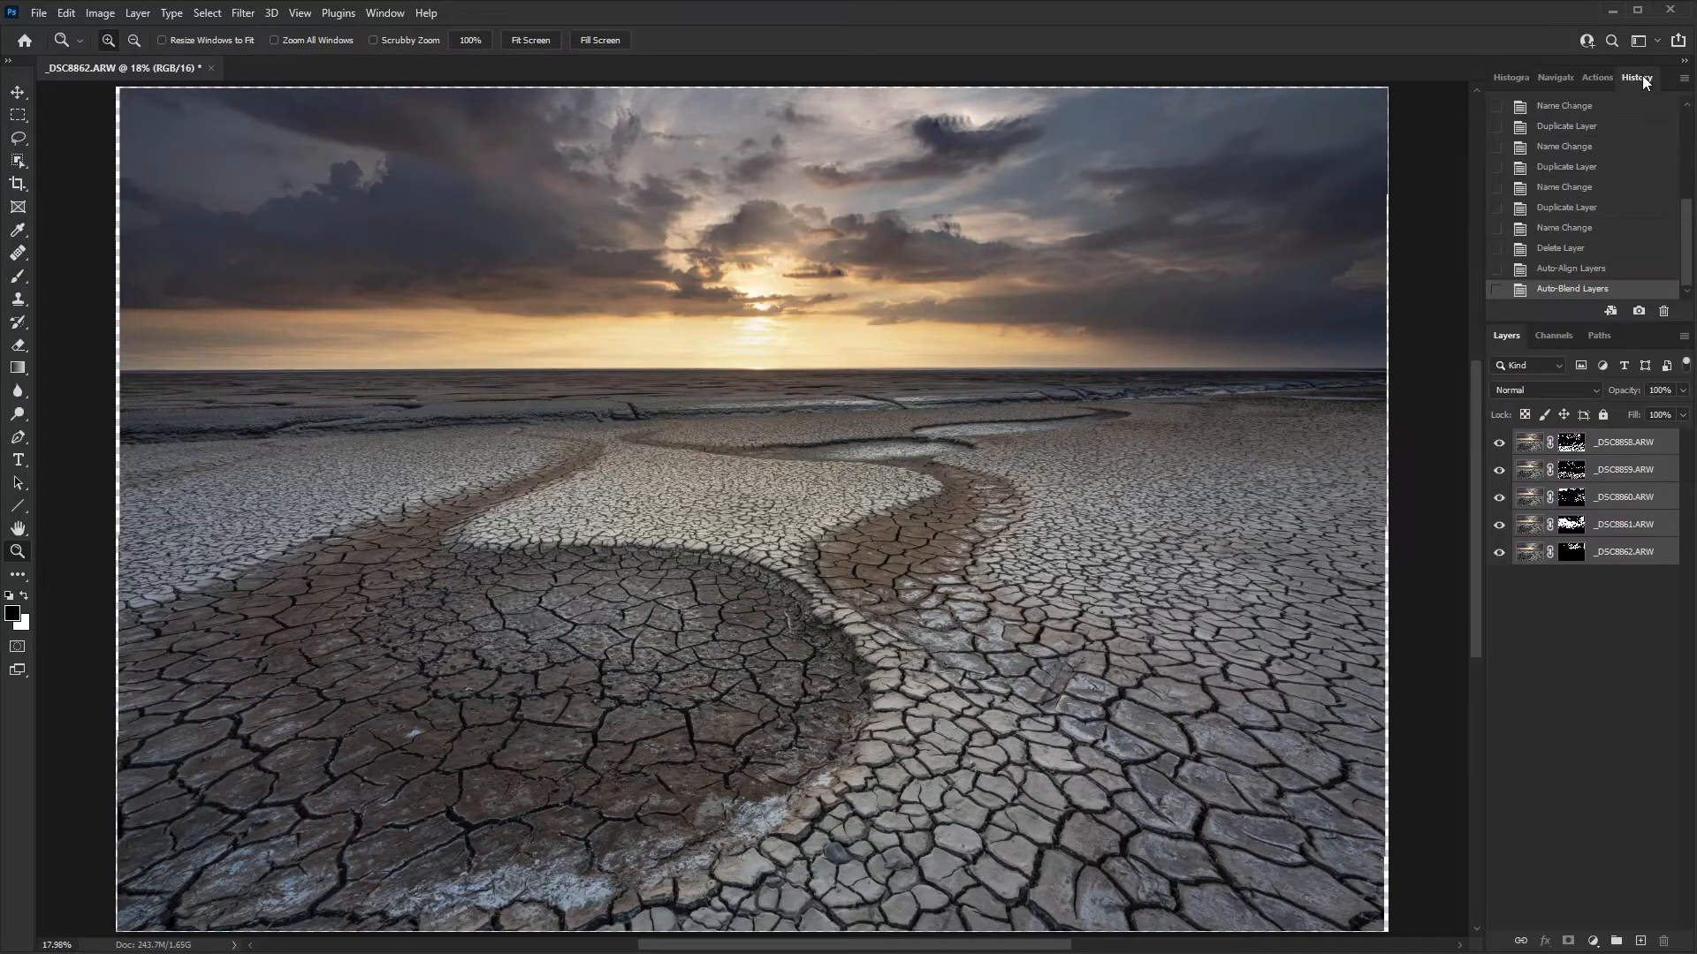
{"action": "left_click", "coordinate": [1632, 270]}
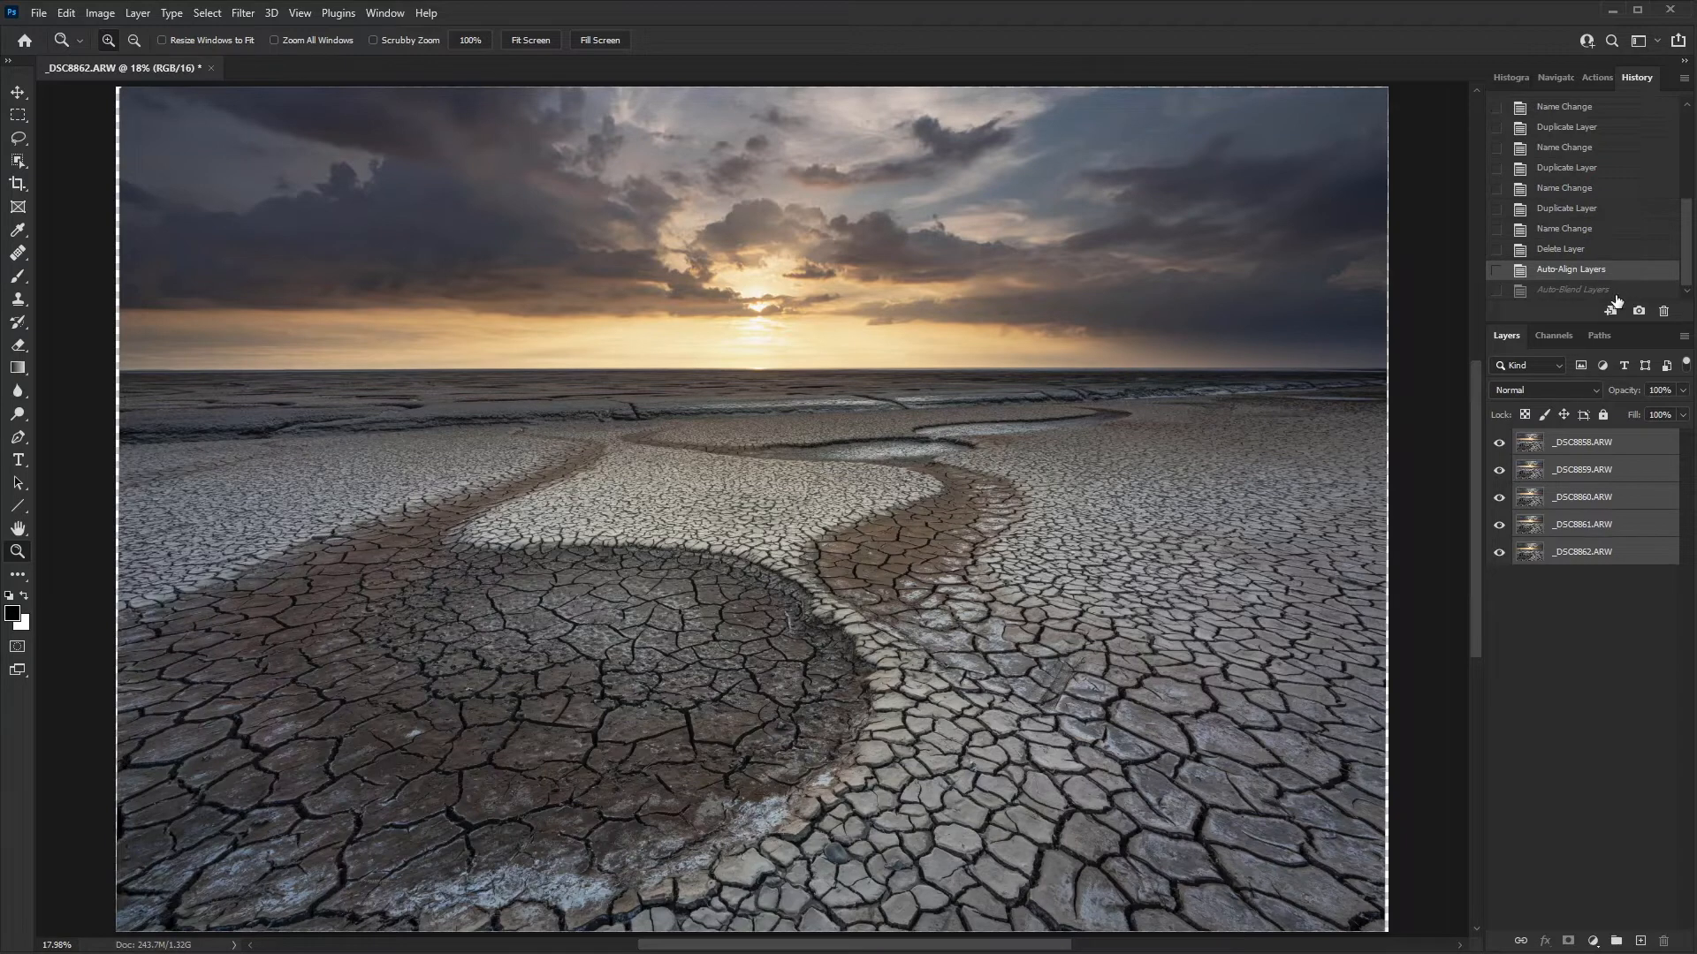
{"action": "left_click", "coordinate": [1567, 641]}
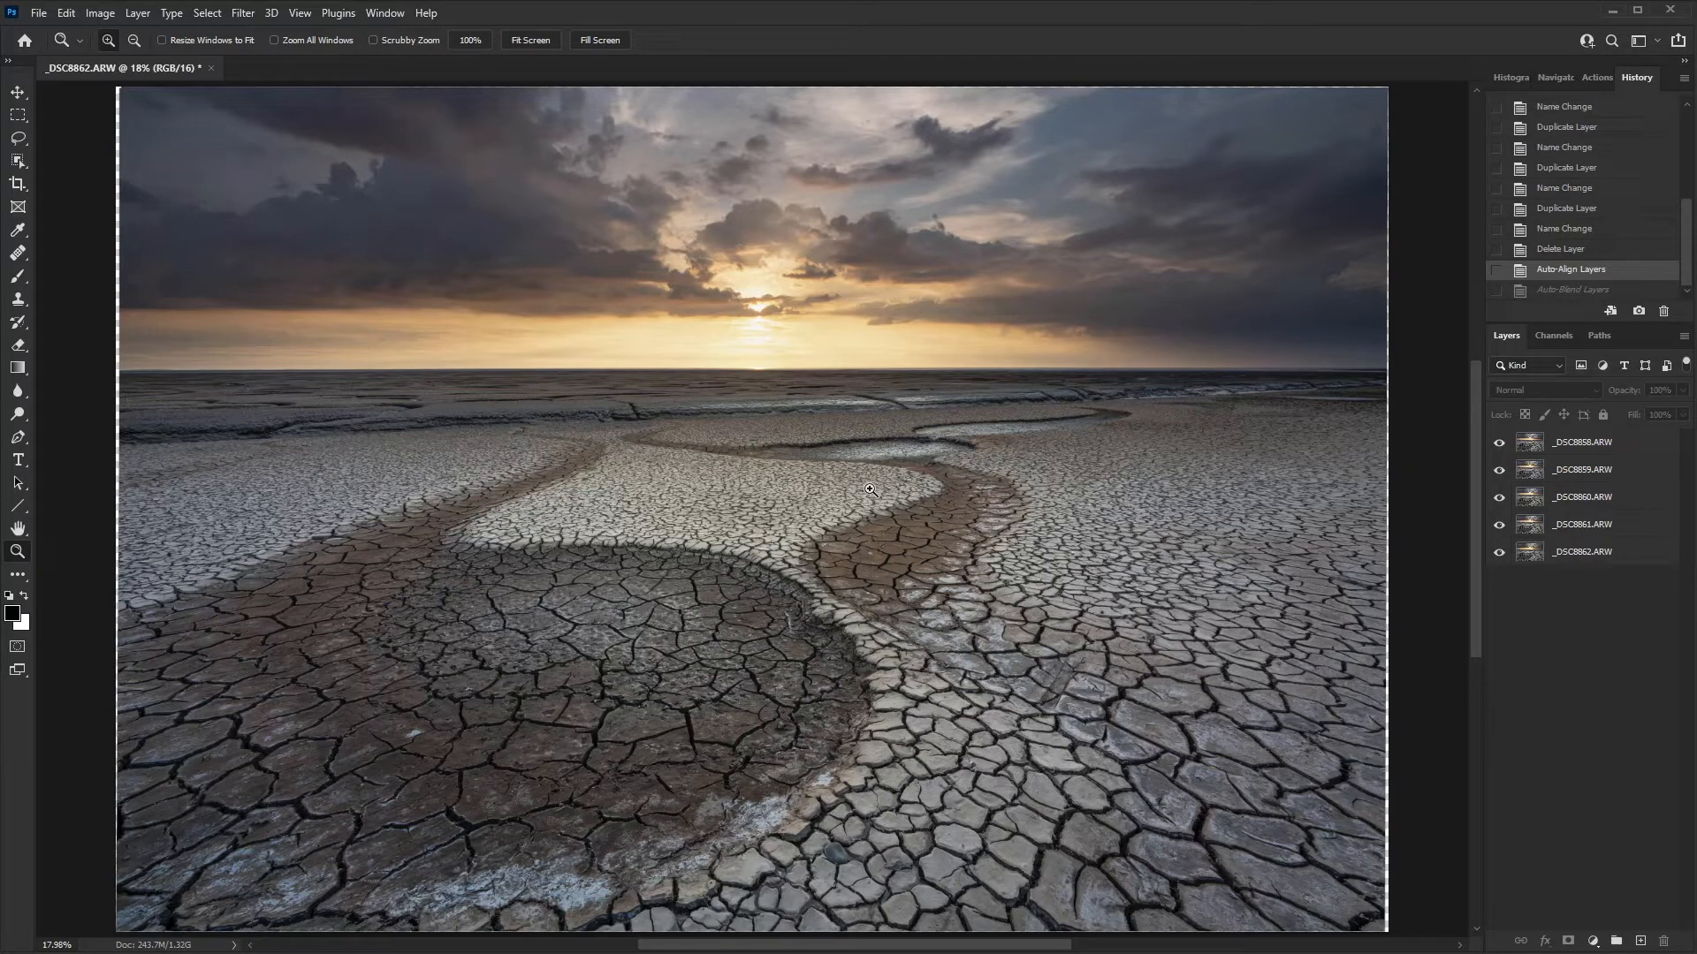
Duplicate the _DSC8862.ARW layer and bring the copy forward to the top of the layer stack
{"action": "left_click", "coordinate": [1586, 560]}
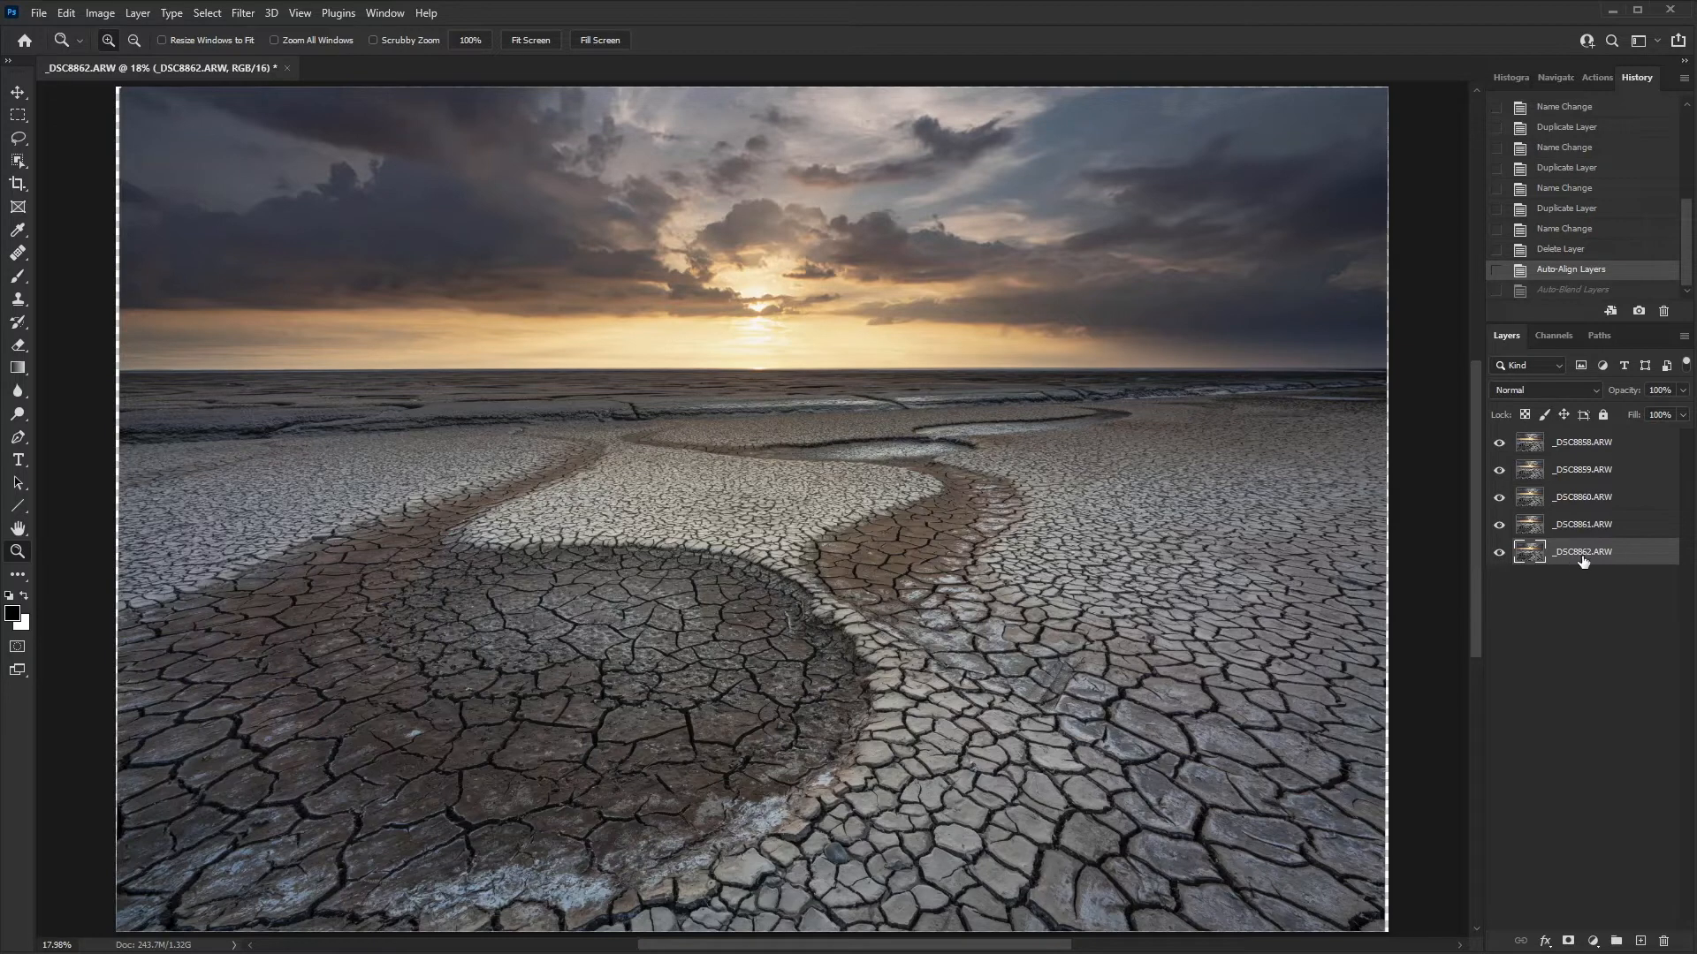
{"action": "key", "text": "ctrl+j"}
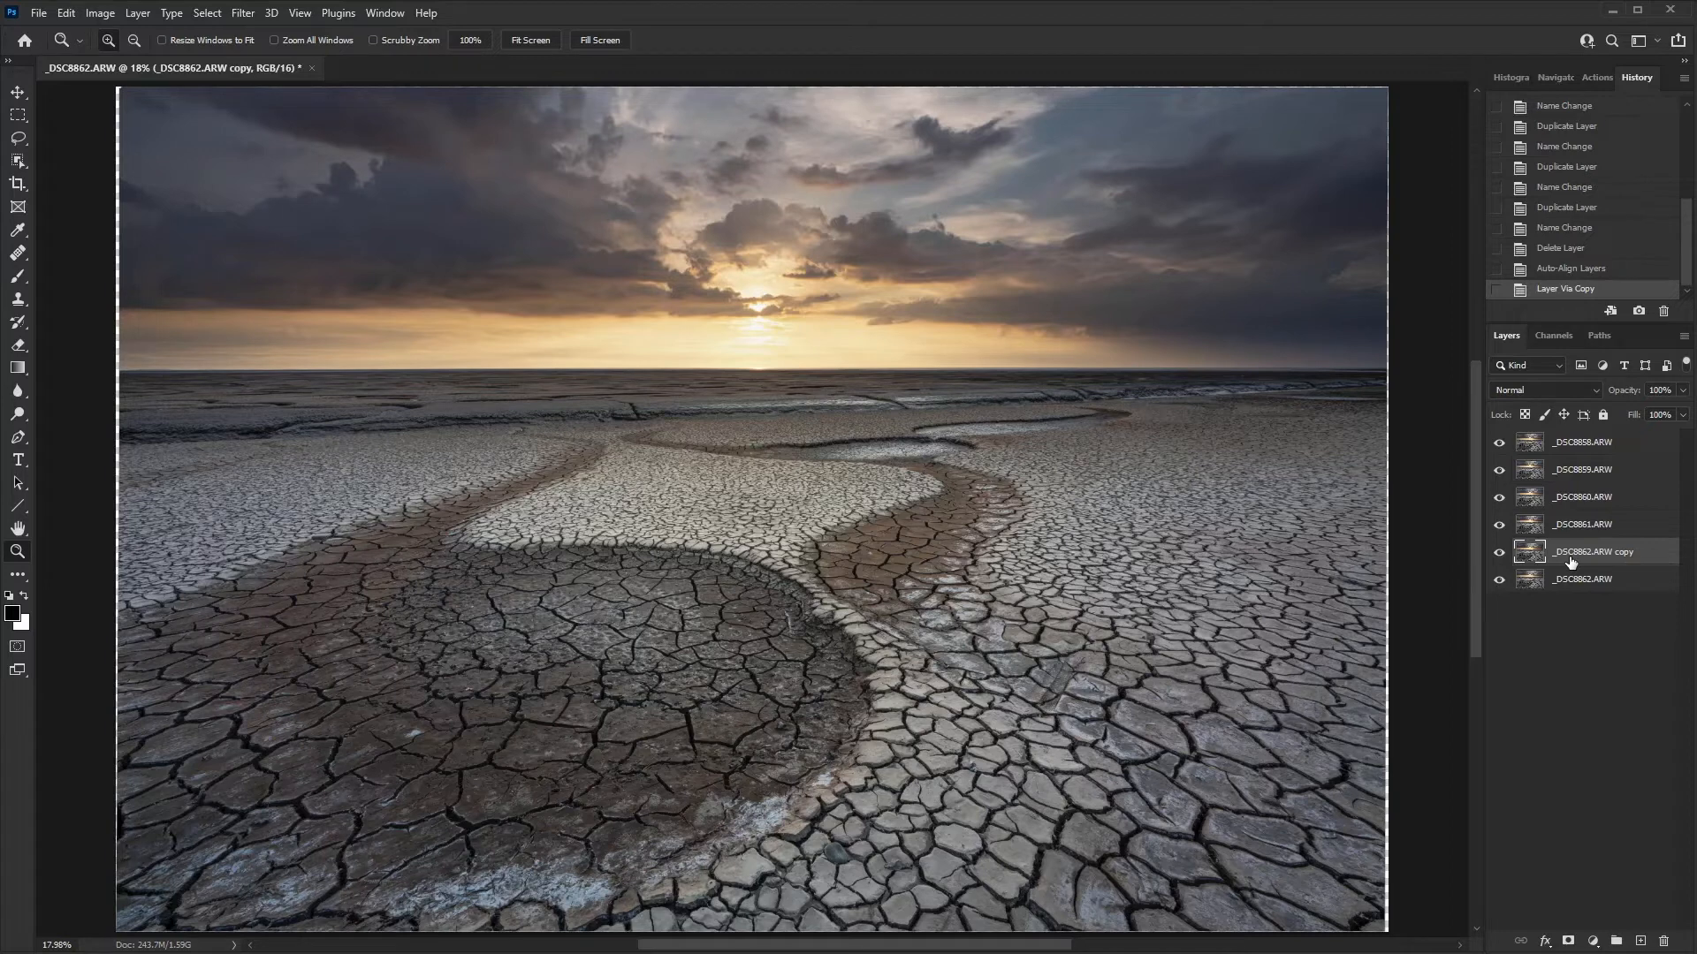
{"action": "key", "text": "ctrl+bracketright"}
{"action": "key", "text": "ctrl+bracketright"}
{"action": "key", "text": "ctrl+bracketright"}
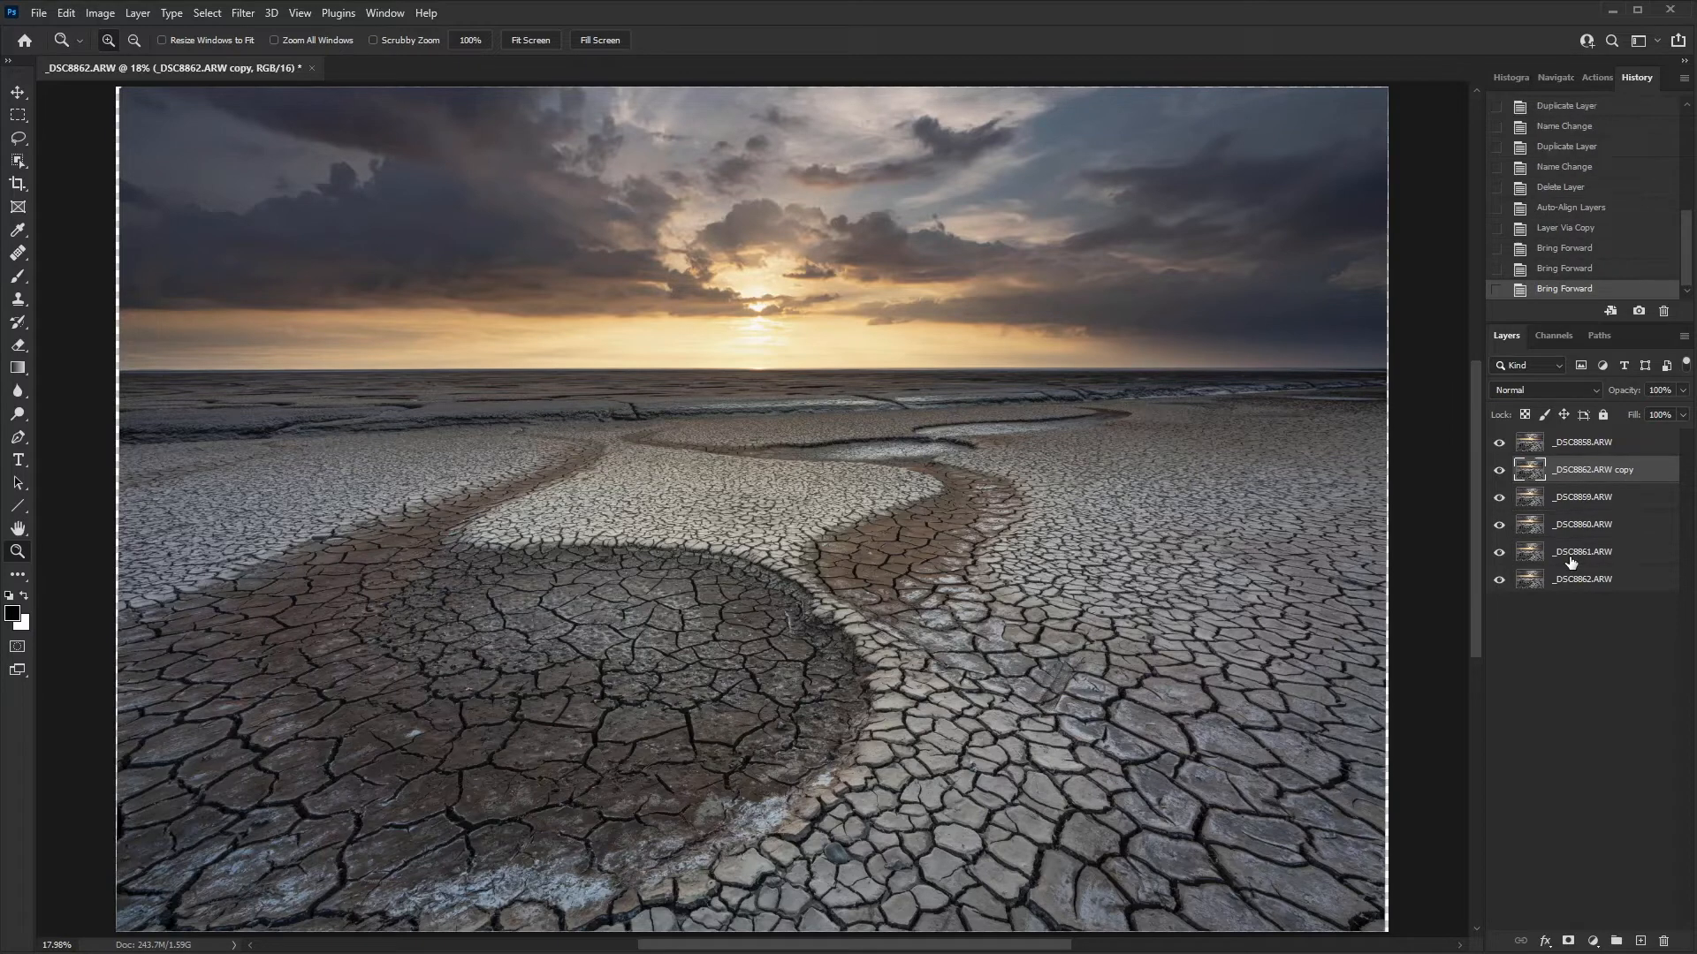
{"action": "key", "text": "ctrl+bracketright"}
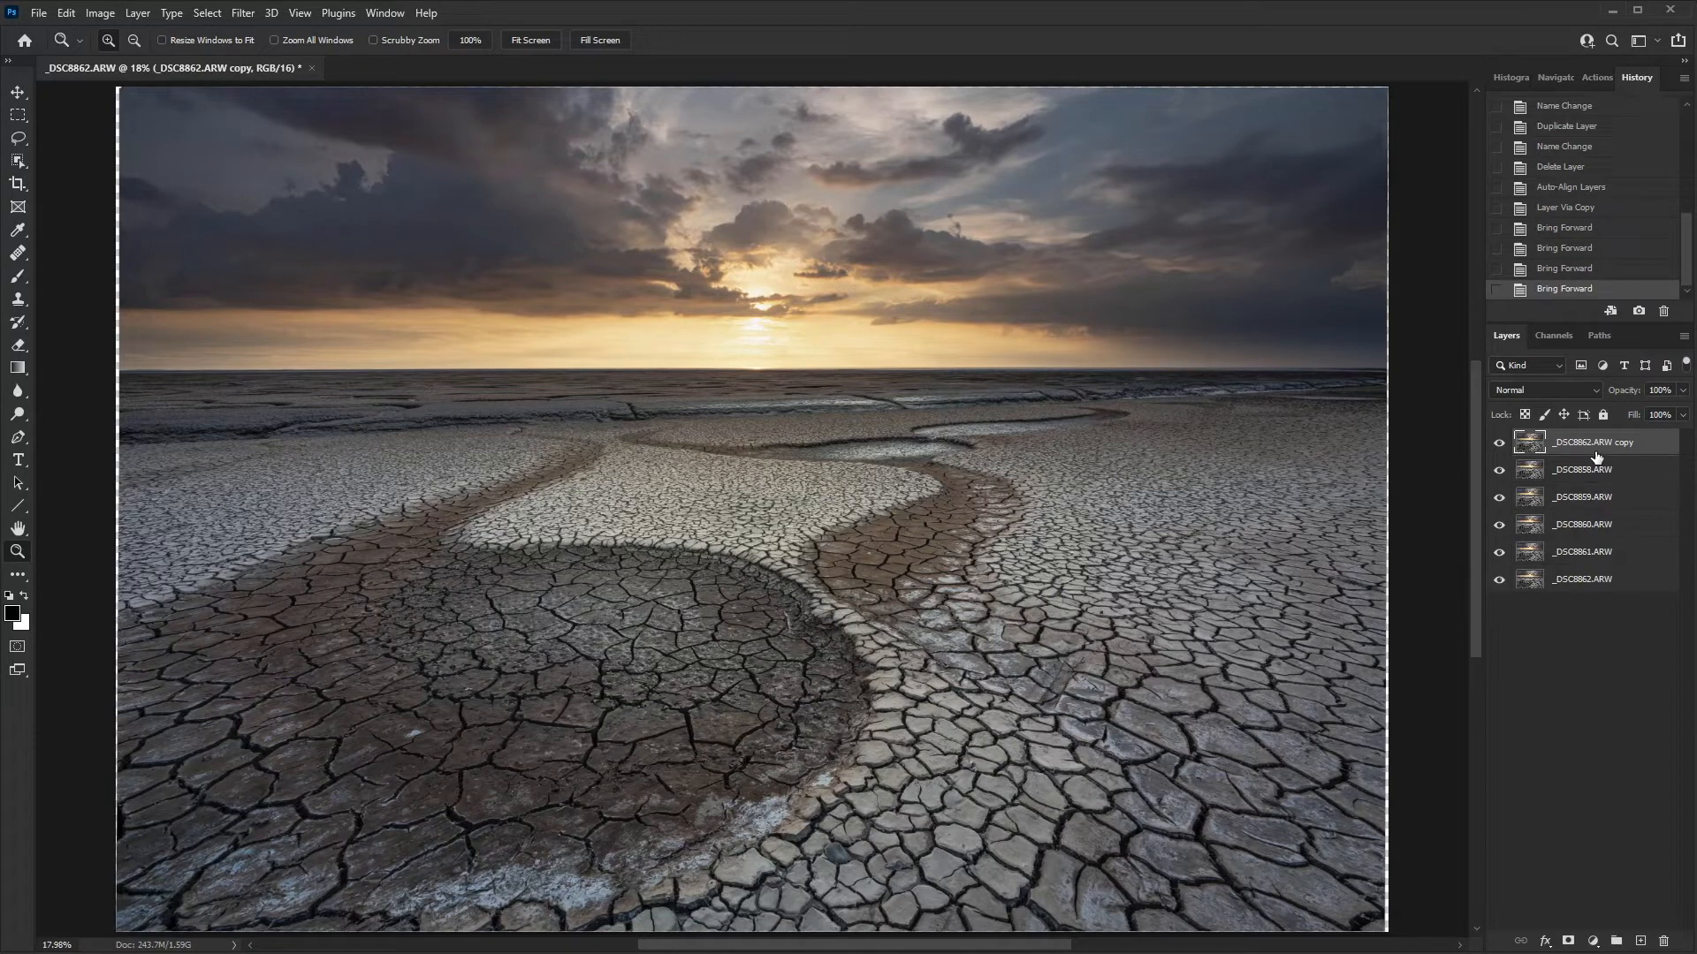
Hide the _DSC8862.ARW copy layer and auto-blend the five aligned layers beneath it
{"action": "left_click", "coordinate": [1502, 444]}
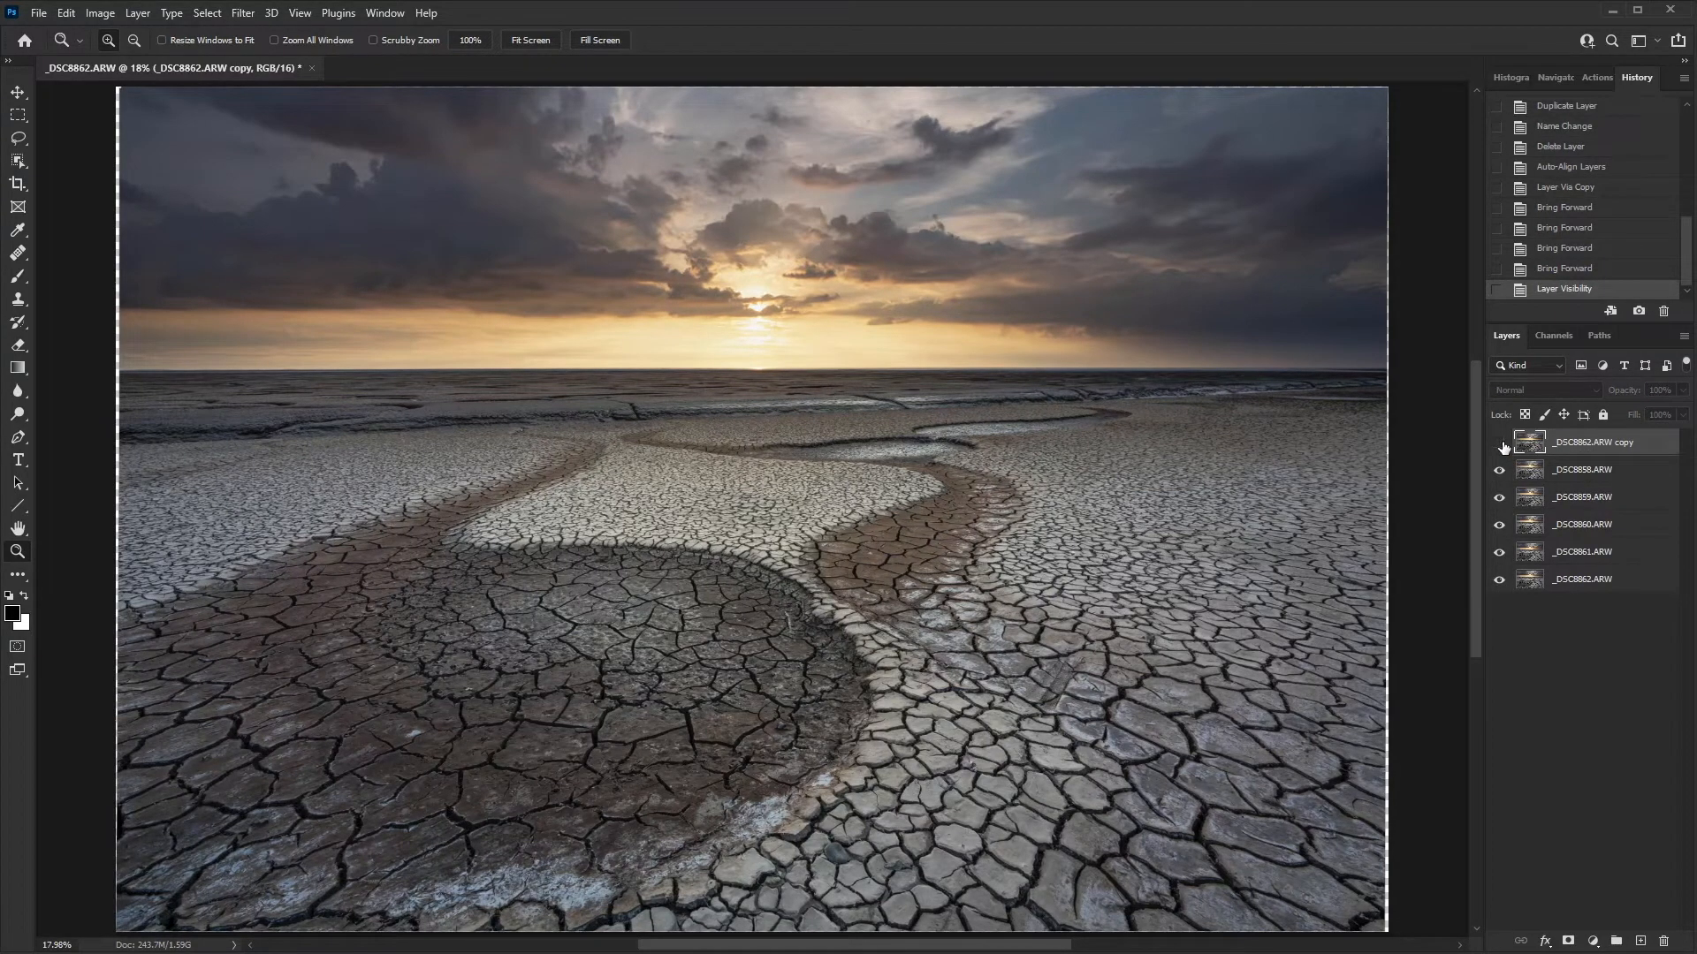
{"action": "left_click", "coordinate": [1602, 478]}
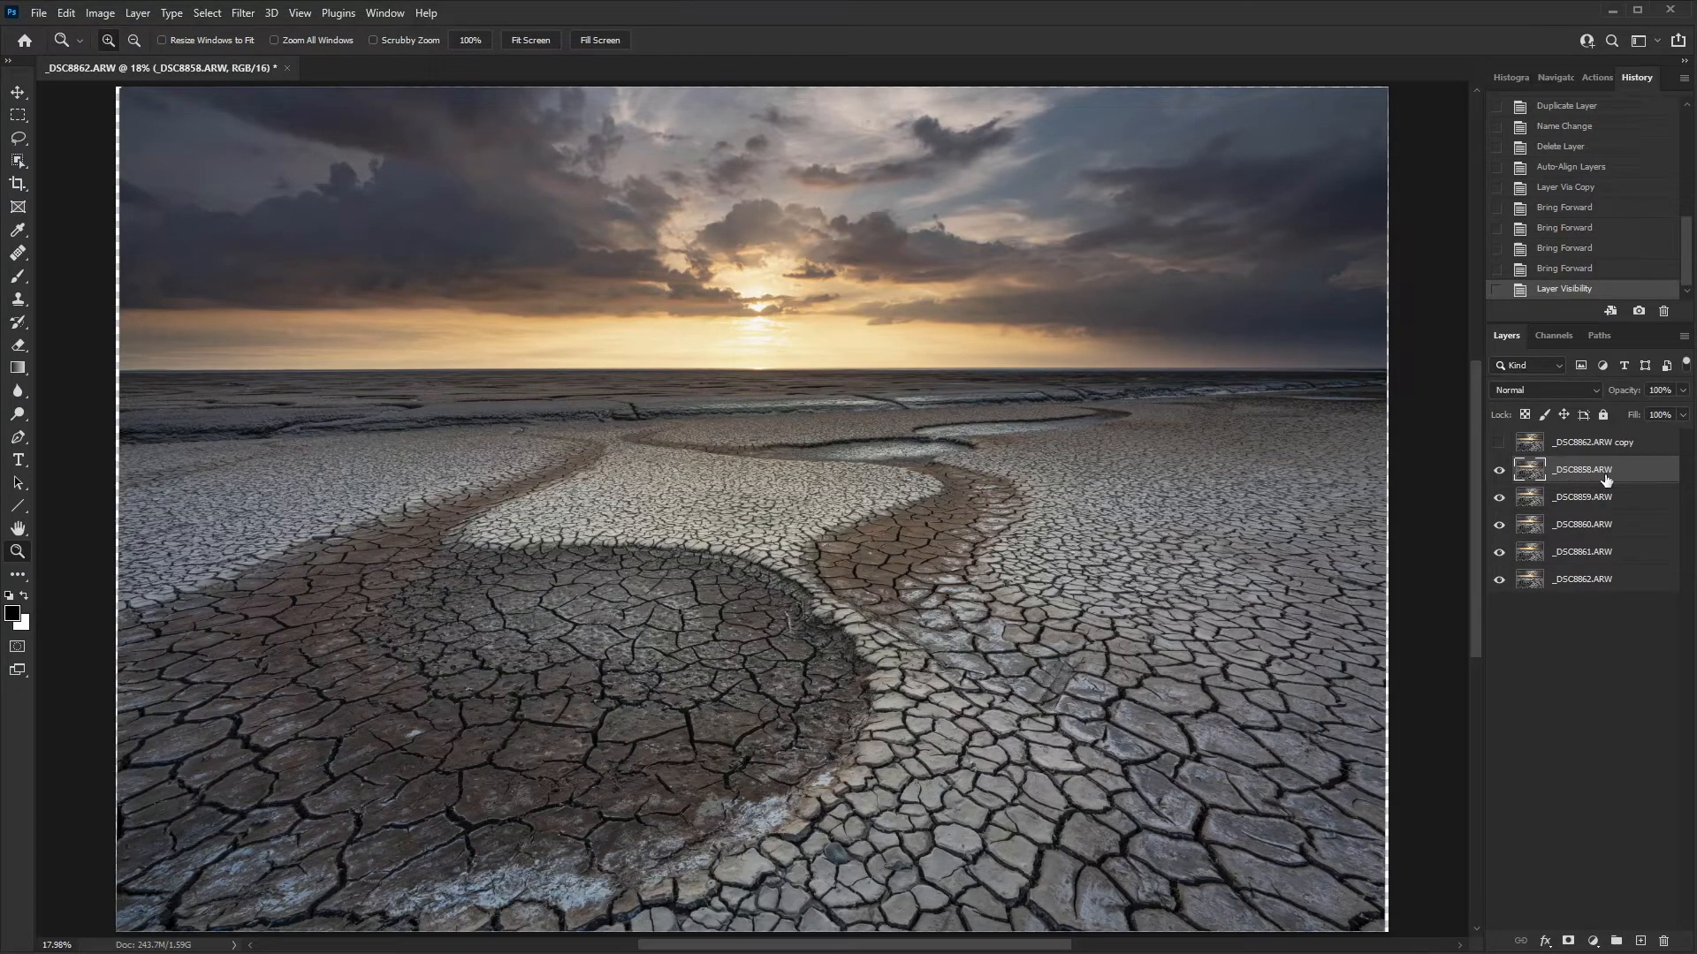
{"action": "left_click", "coordinate": [1589, 588], "text": "shift"}
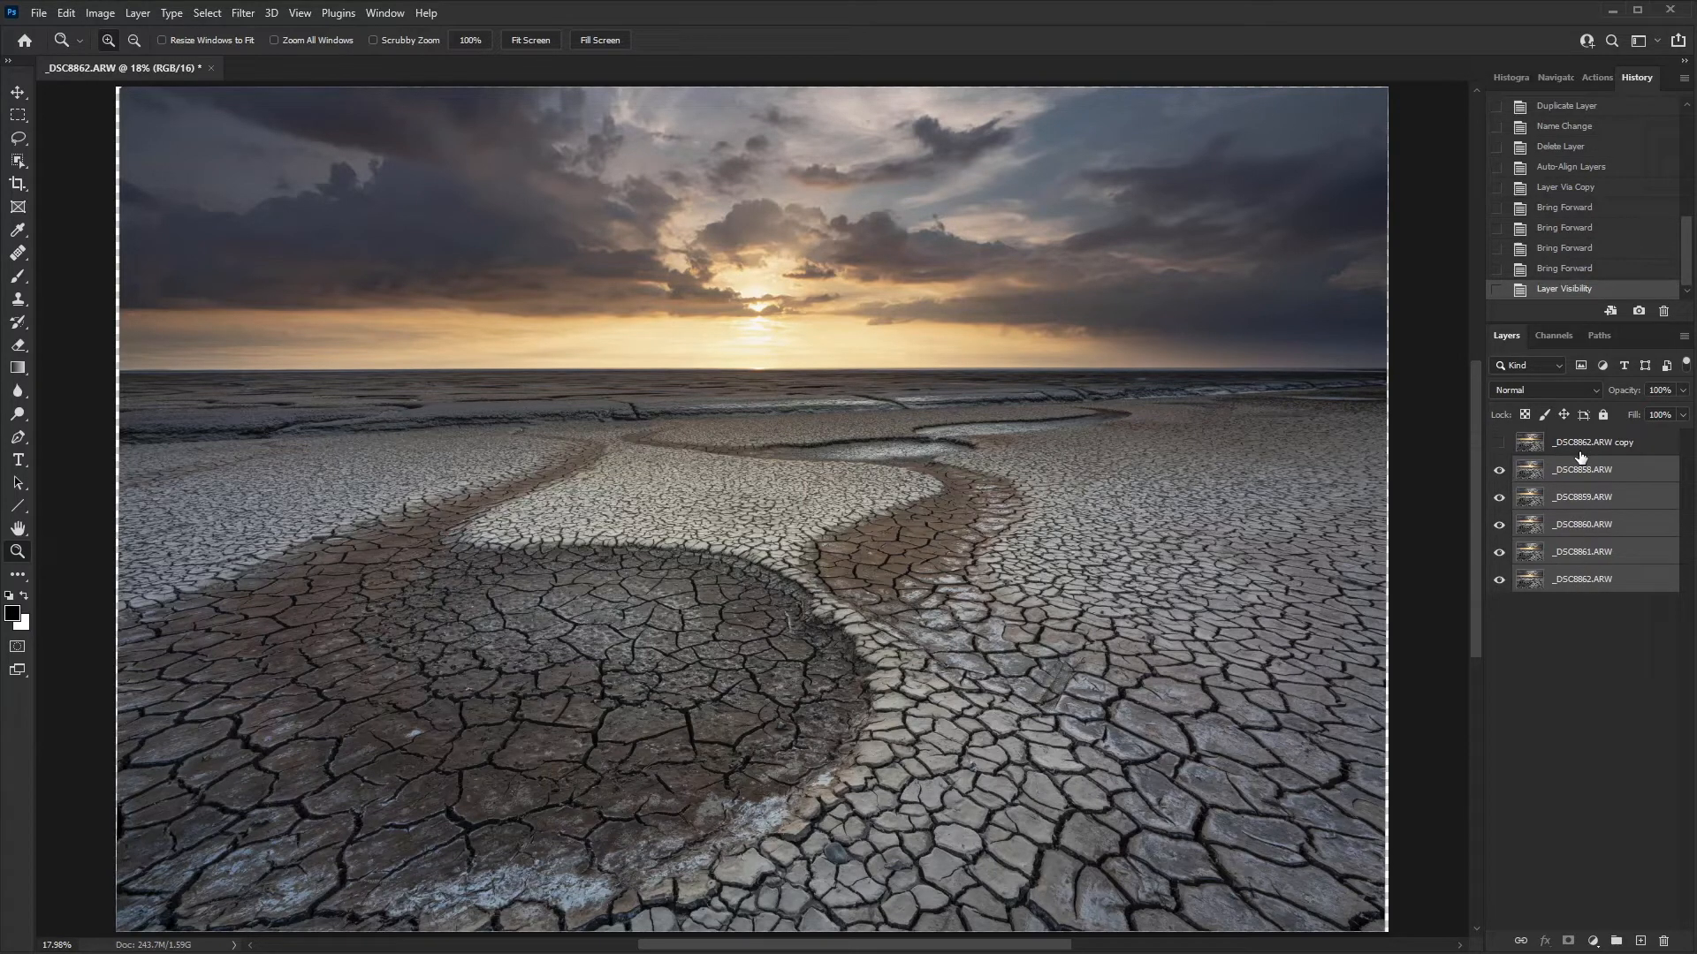
{"action": "left_click", "coordinate": [66, 12]}
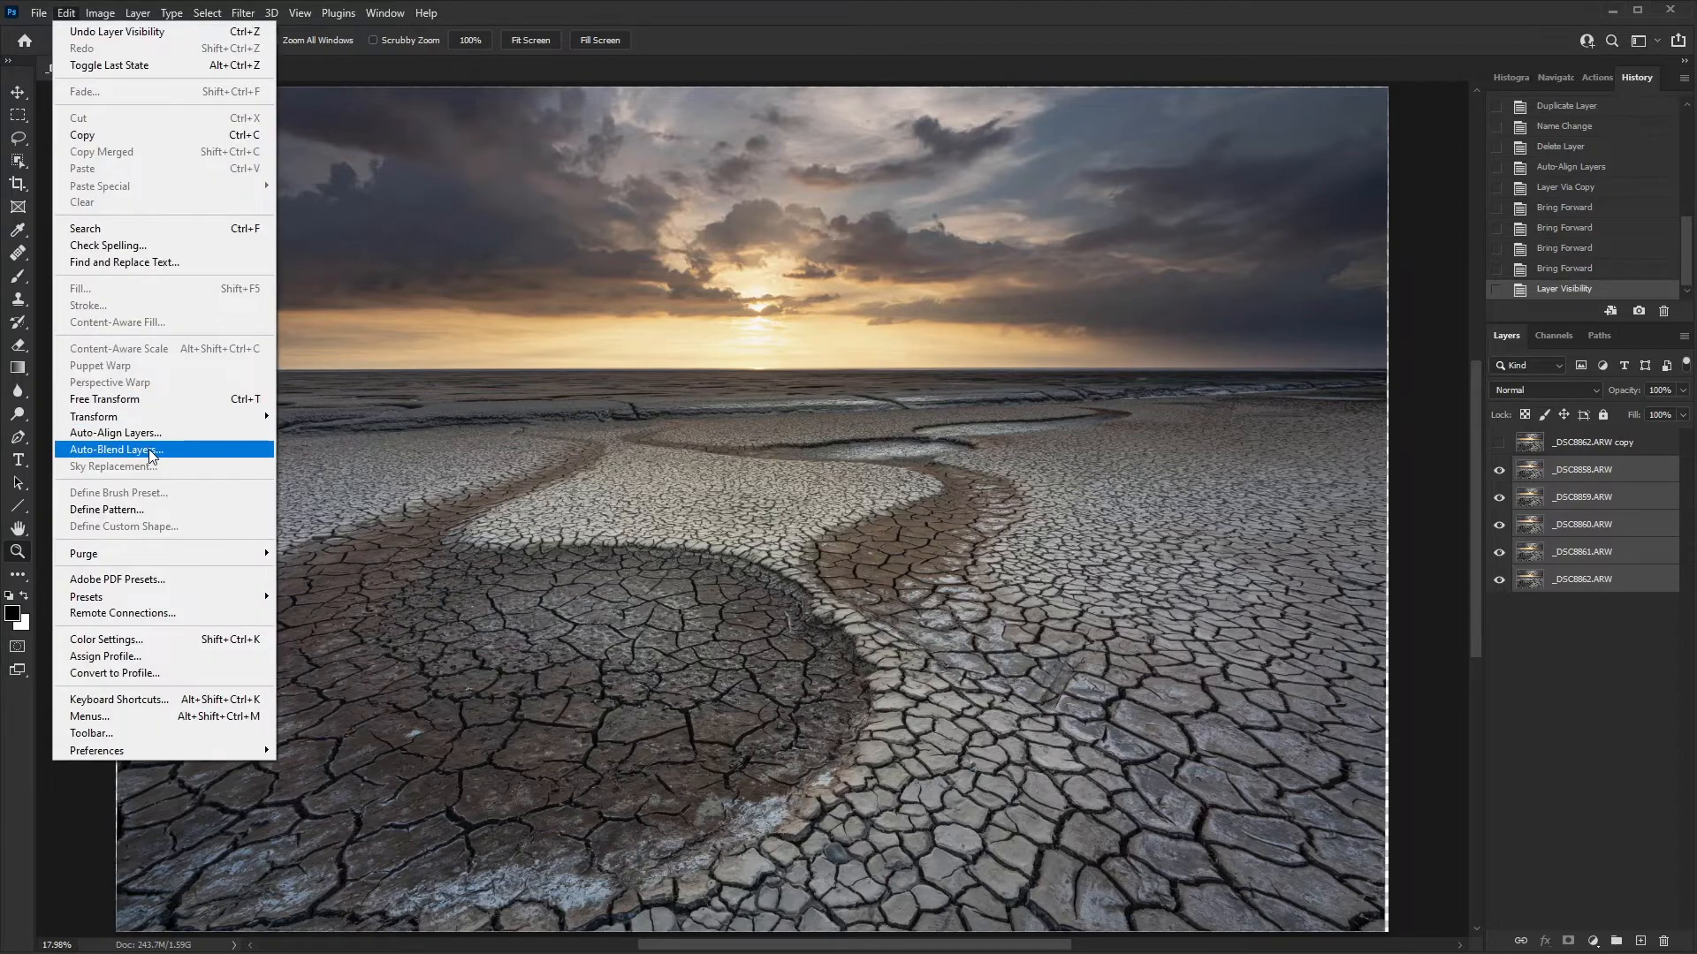
{"action": "left_click", "coordinate": [115, 450]}
{"action": "left_click", "coordinate": [1233, 349]}
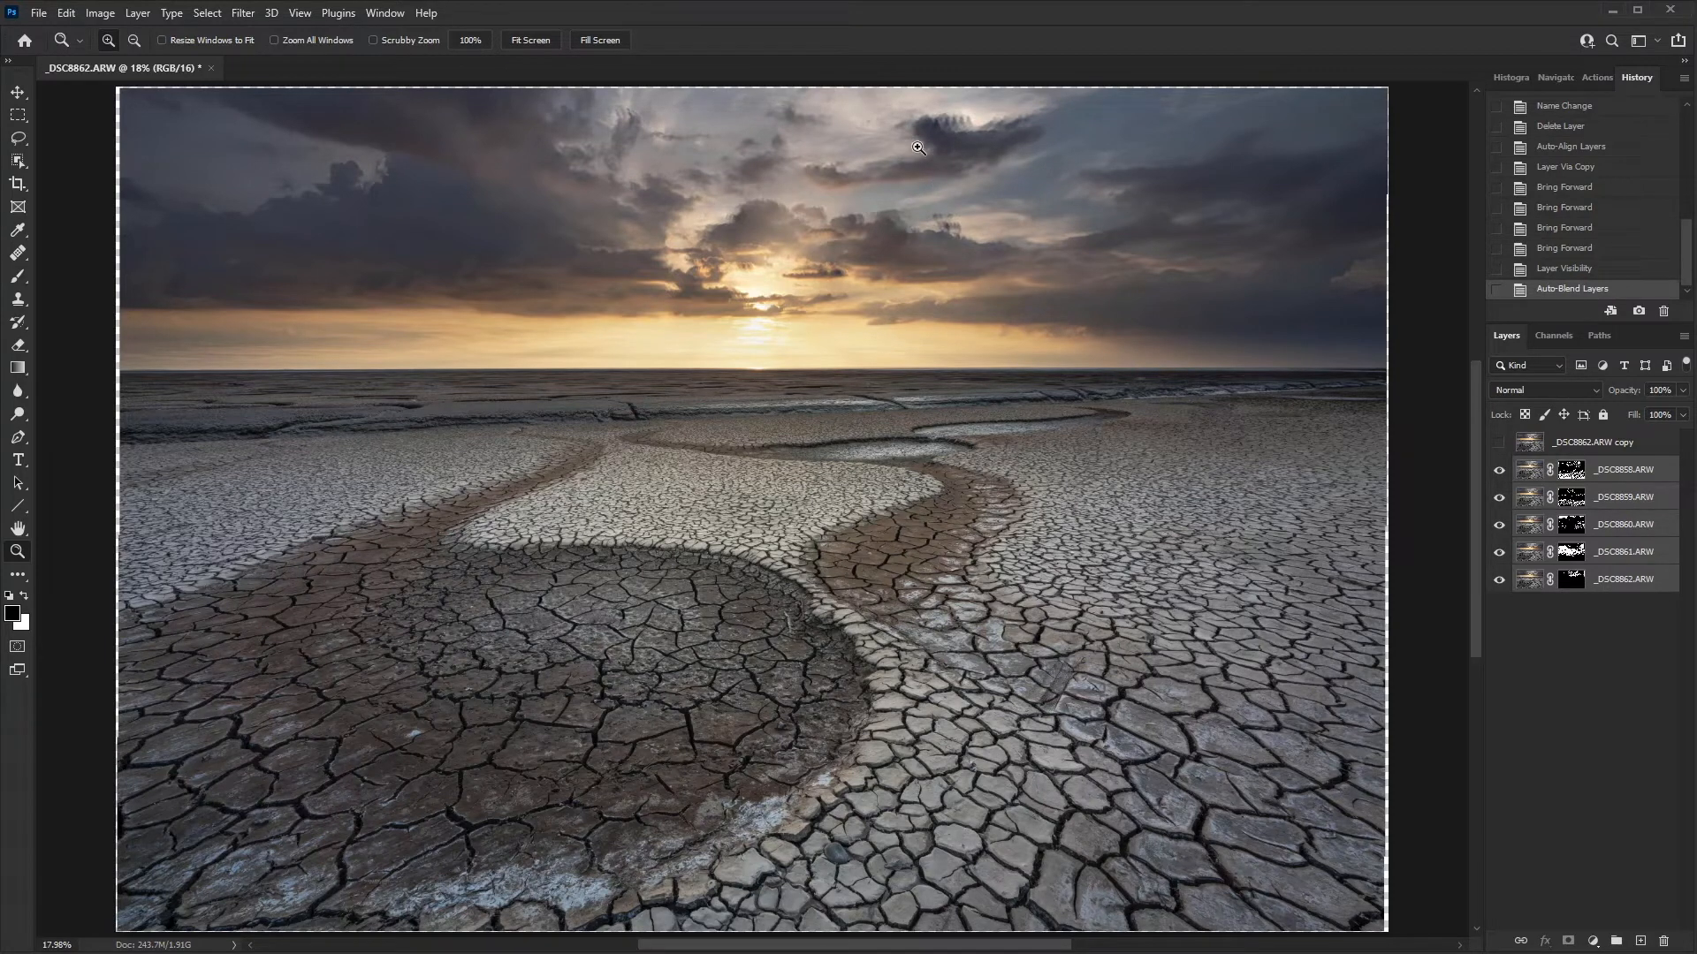
Show the _DSC8862.ARW copy layer again and give it a layer mask inverted to black
{"action": "left_click", "coordinate": [1500, 443]}
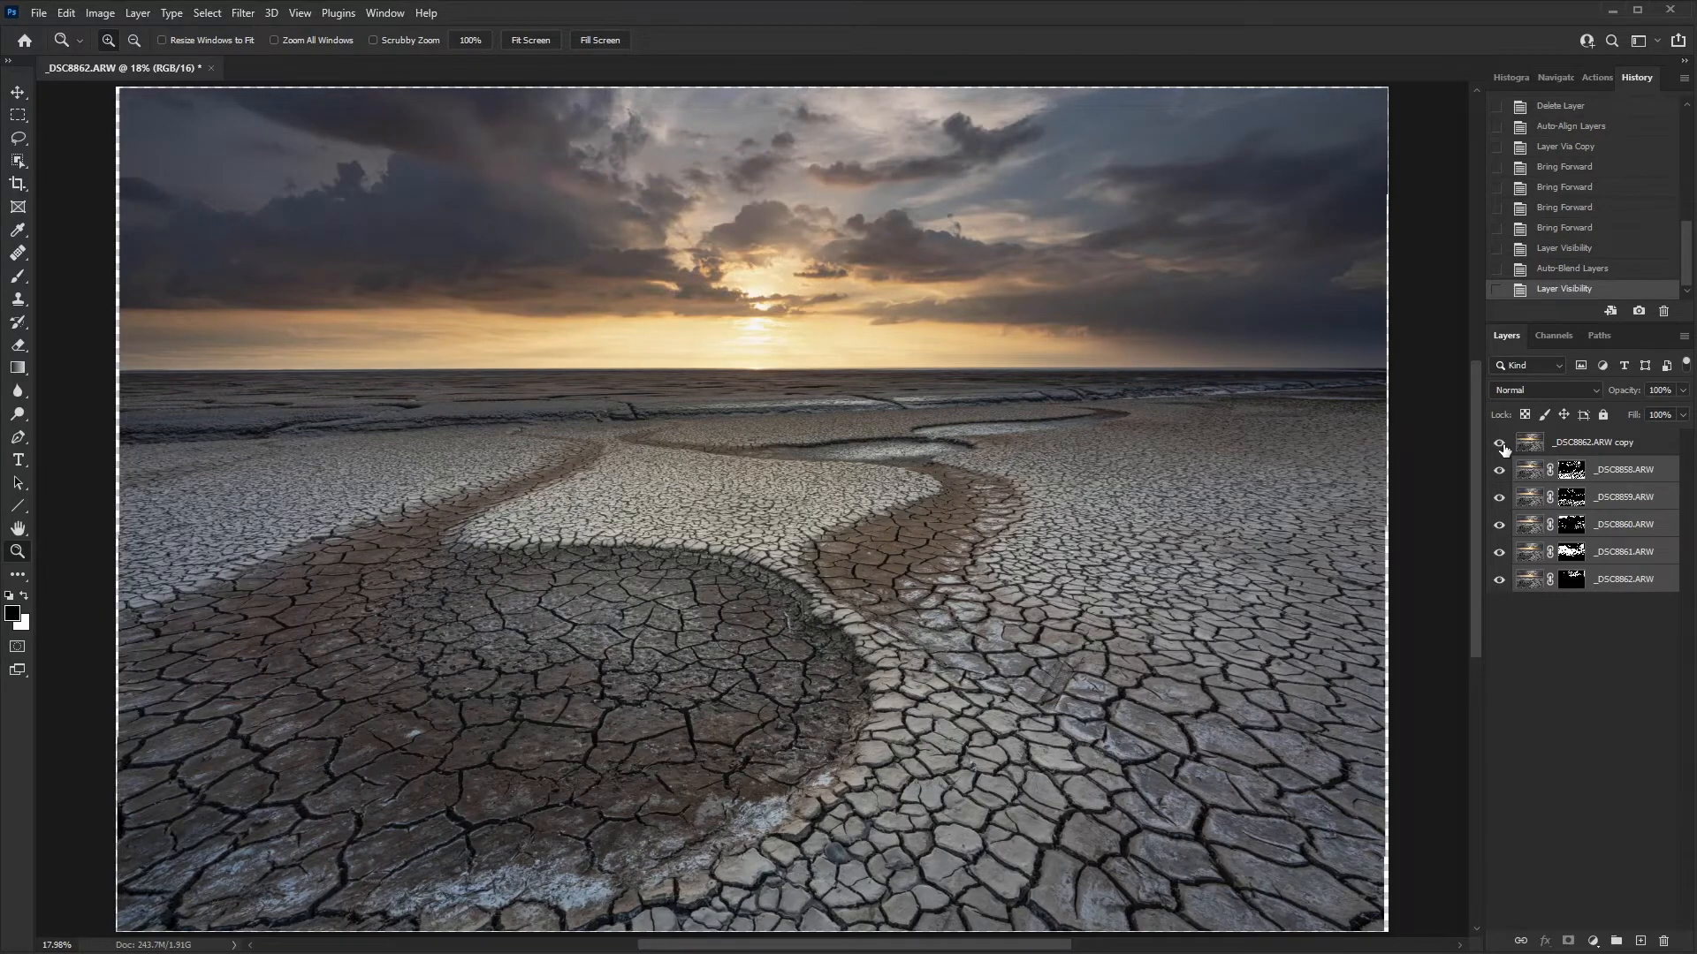
{"action": "left_click", "coordinate": [1590, 450]}
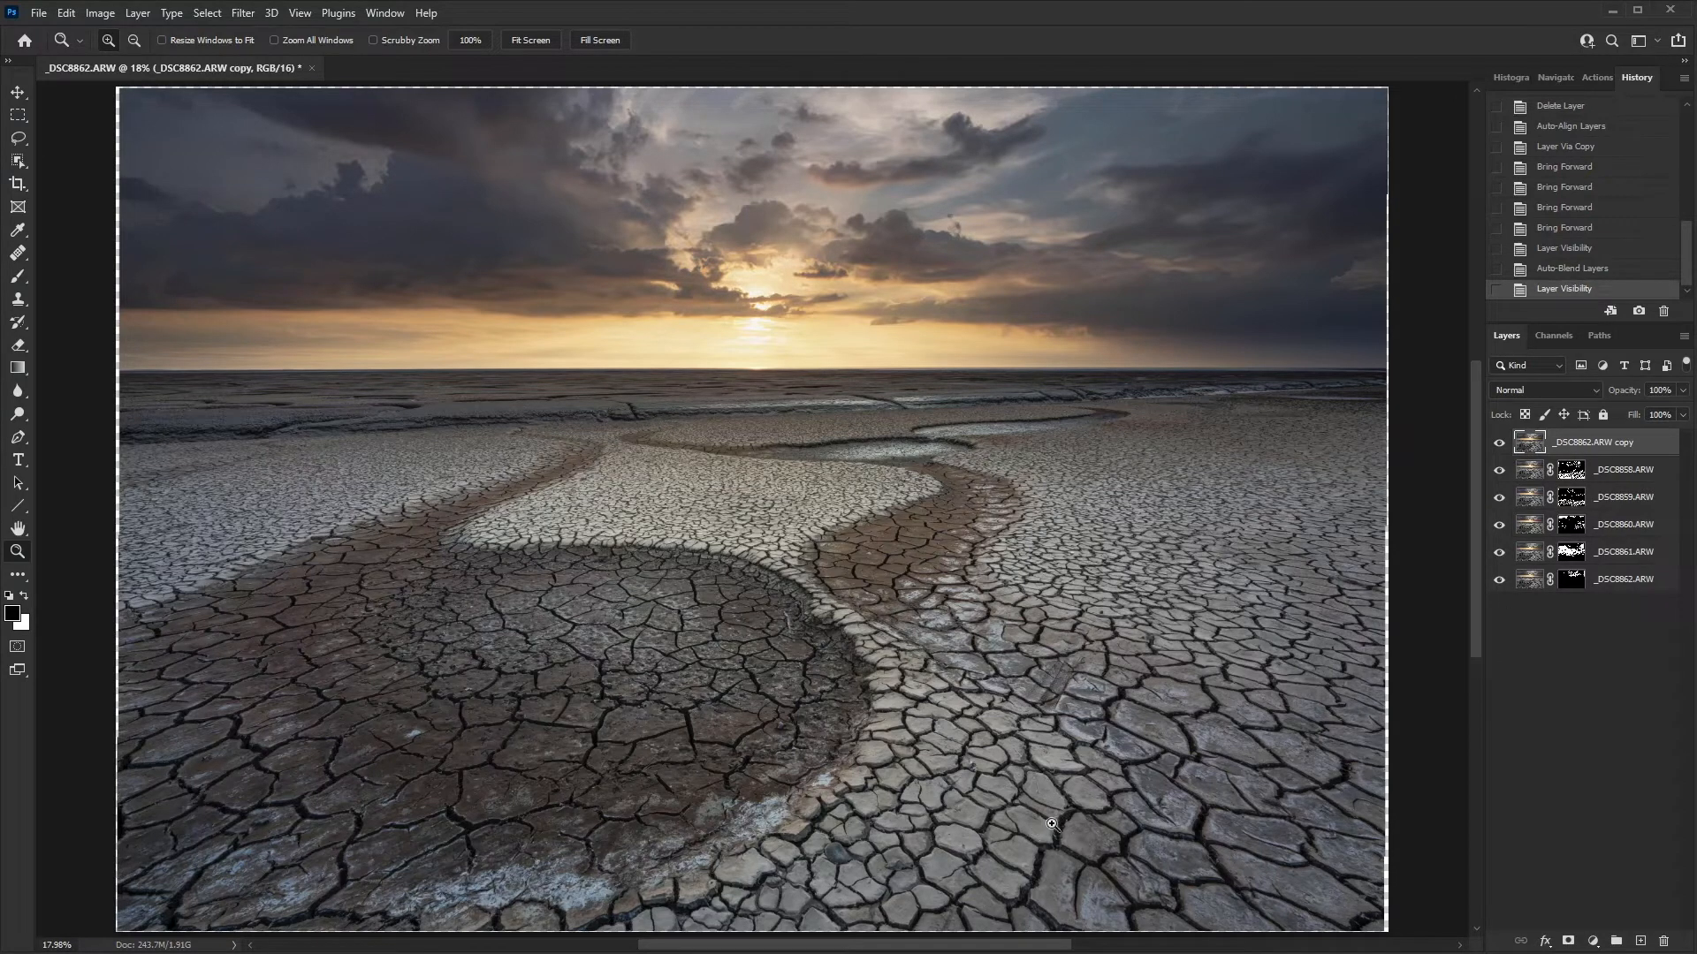
{"action": "left_click", "coordinate": [1569, 942]}
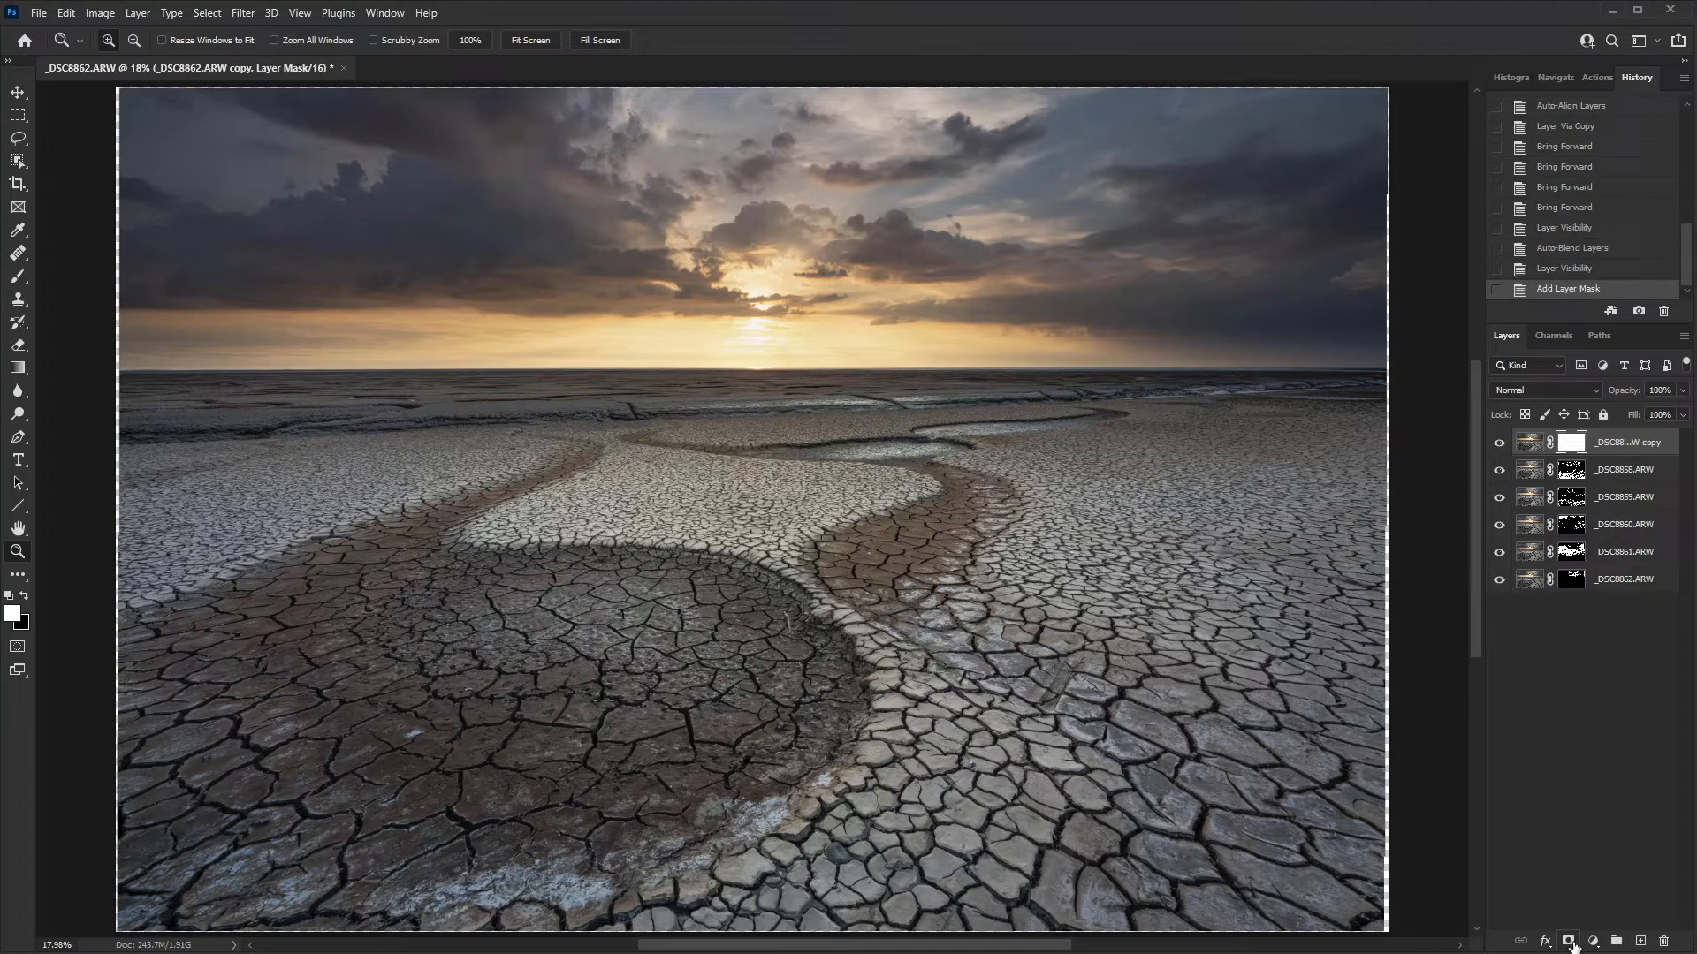
{"action": "key", "text": "ctrl+i"}
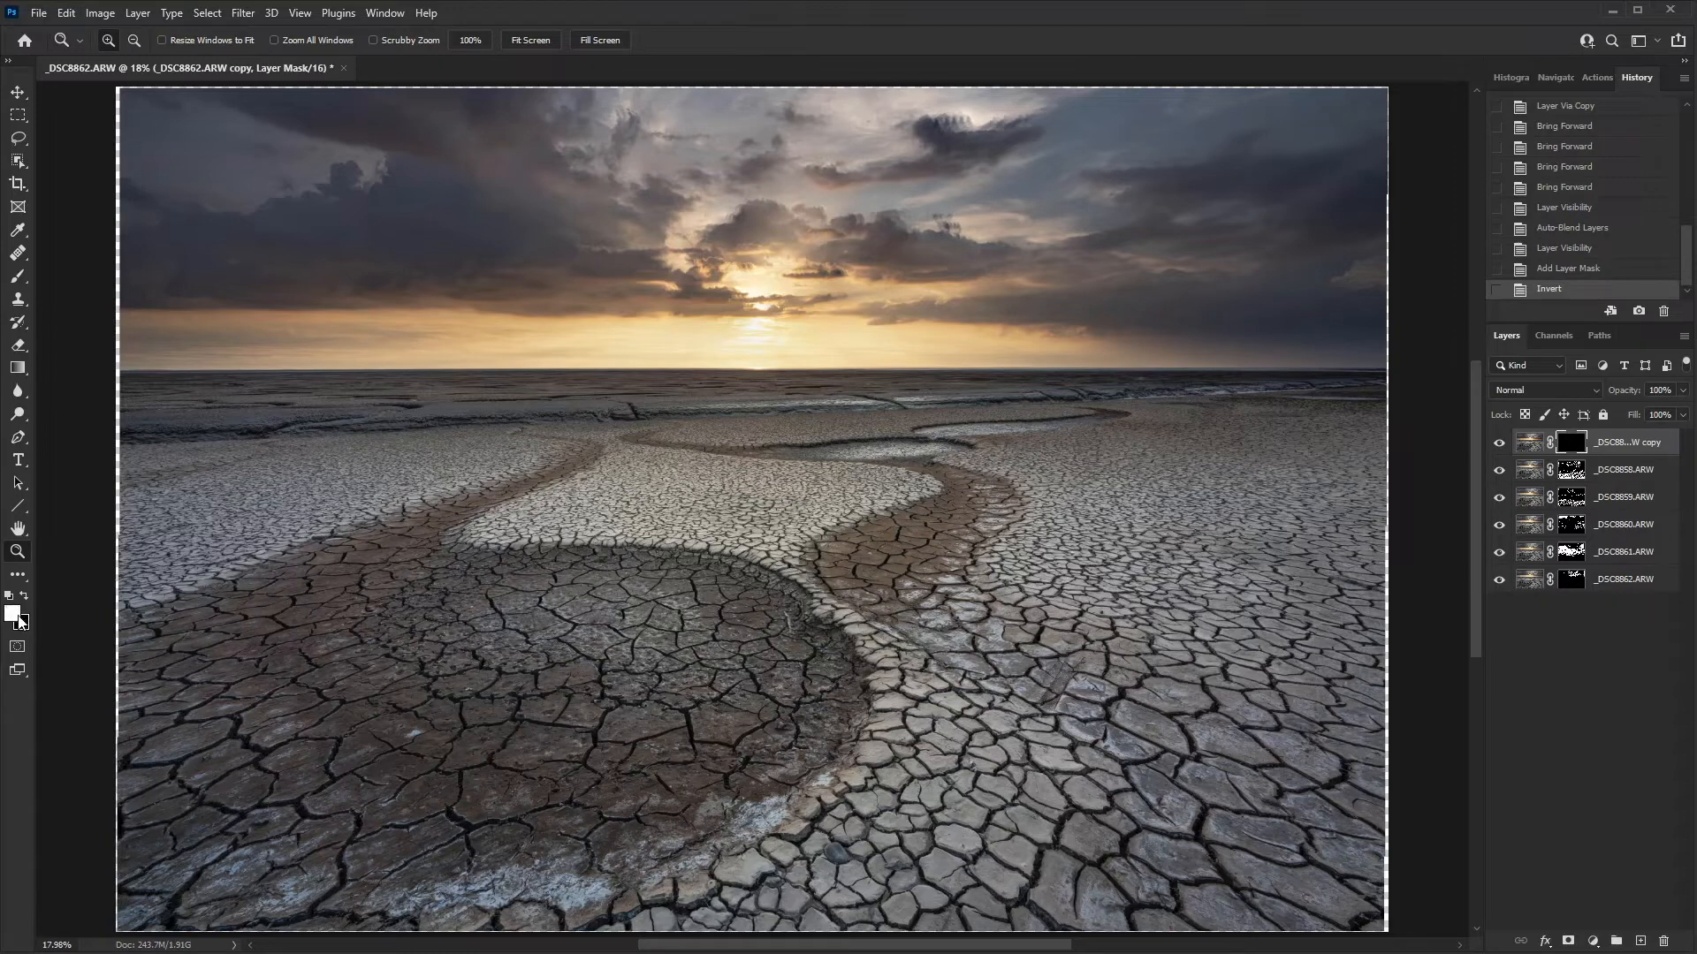
Paint white over the sky on the copy layer's mask with a soft 1800 px brush at full opacity
{"action": "key", "text": "x"}
{"action": "key", "text": "b"}
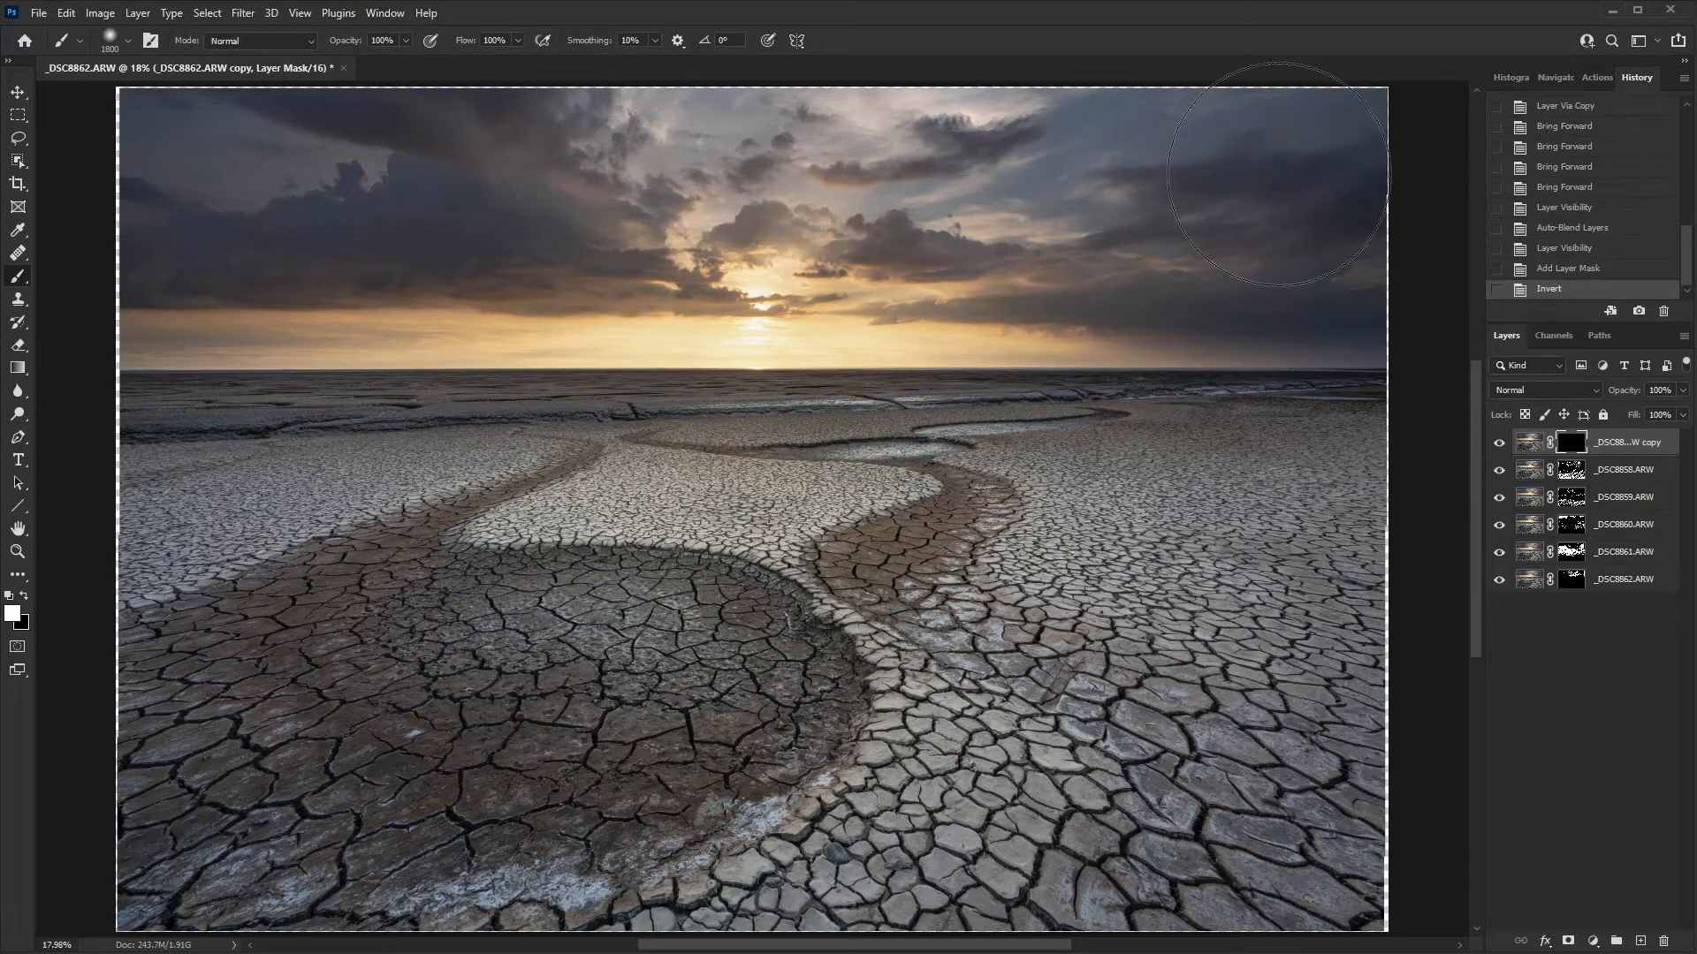
{"action": "mouse_move", "coordinate": [563, 194]}
{"action": "left_mouse_down"}
{"action": "mouse_move", "coordinate": [758, 283]}
{"action": "mouse_move", "coordinate": [739, 269]}
{"action": "left_mouse_up"}
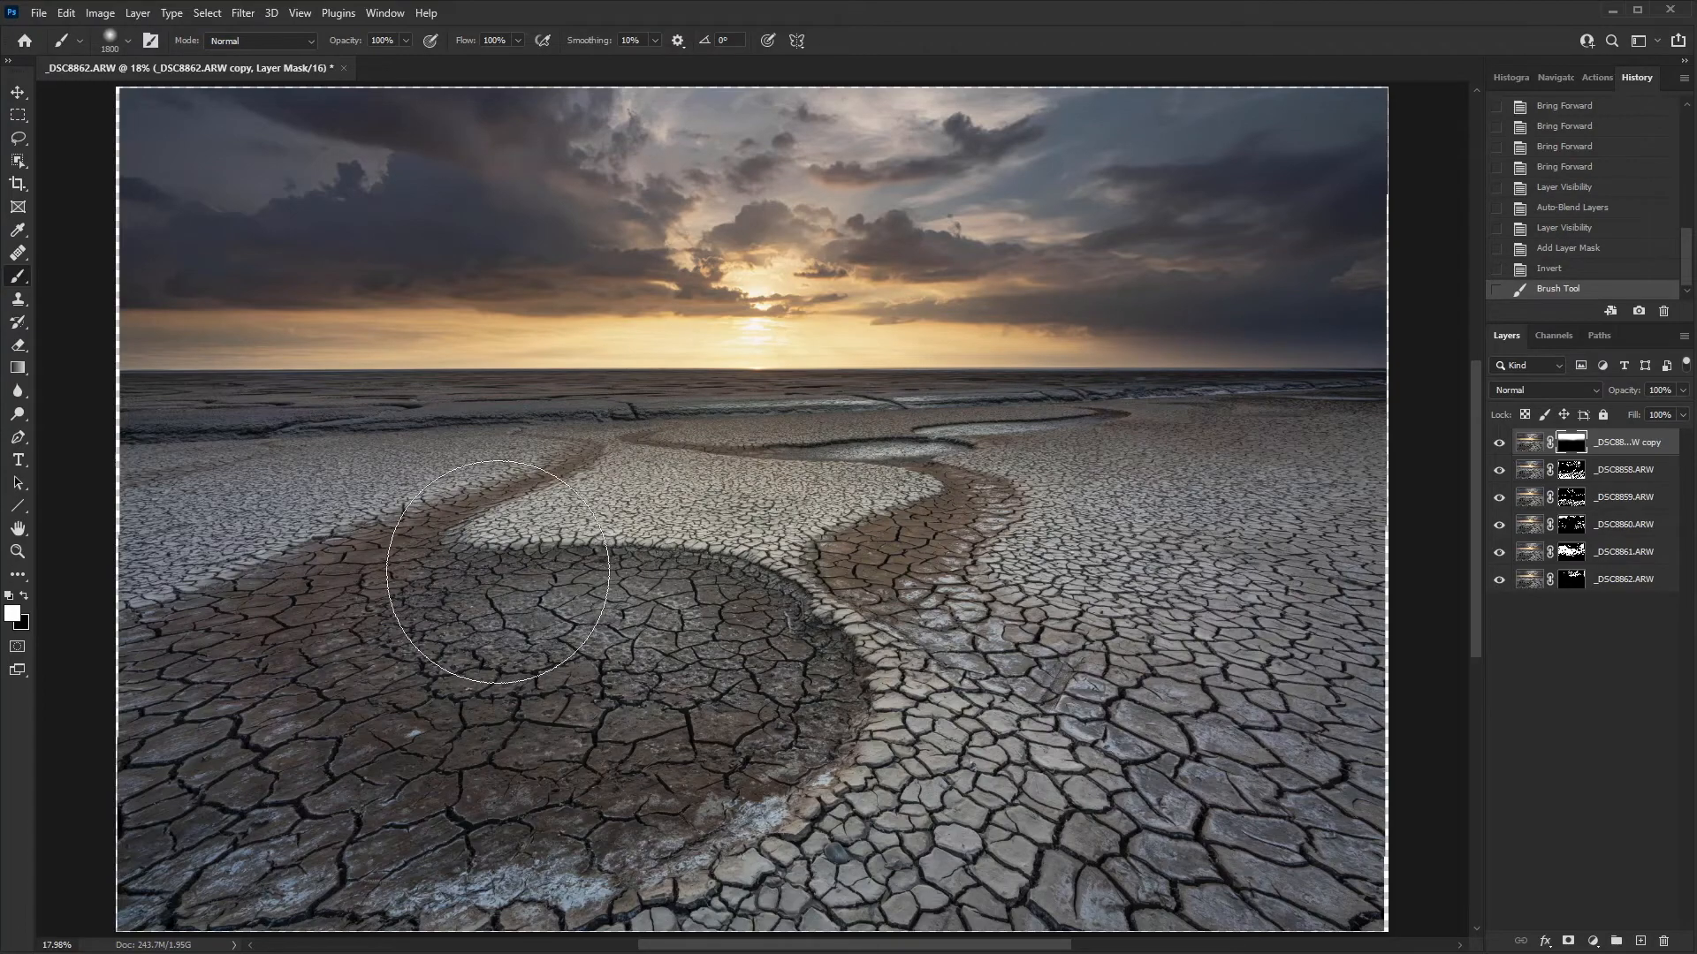
Refine the copy layer's mask by painting white along the full width of the horizon with a 250 px brush
{"action": "key", "text": "z"}
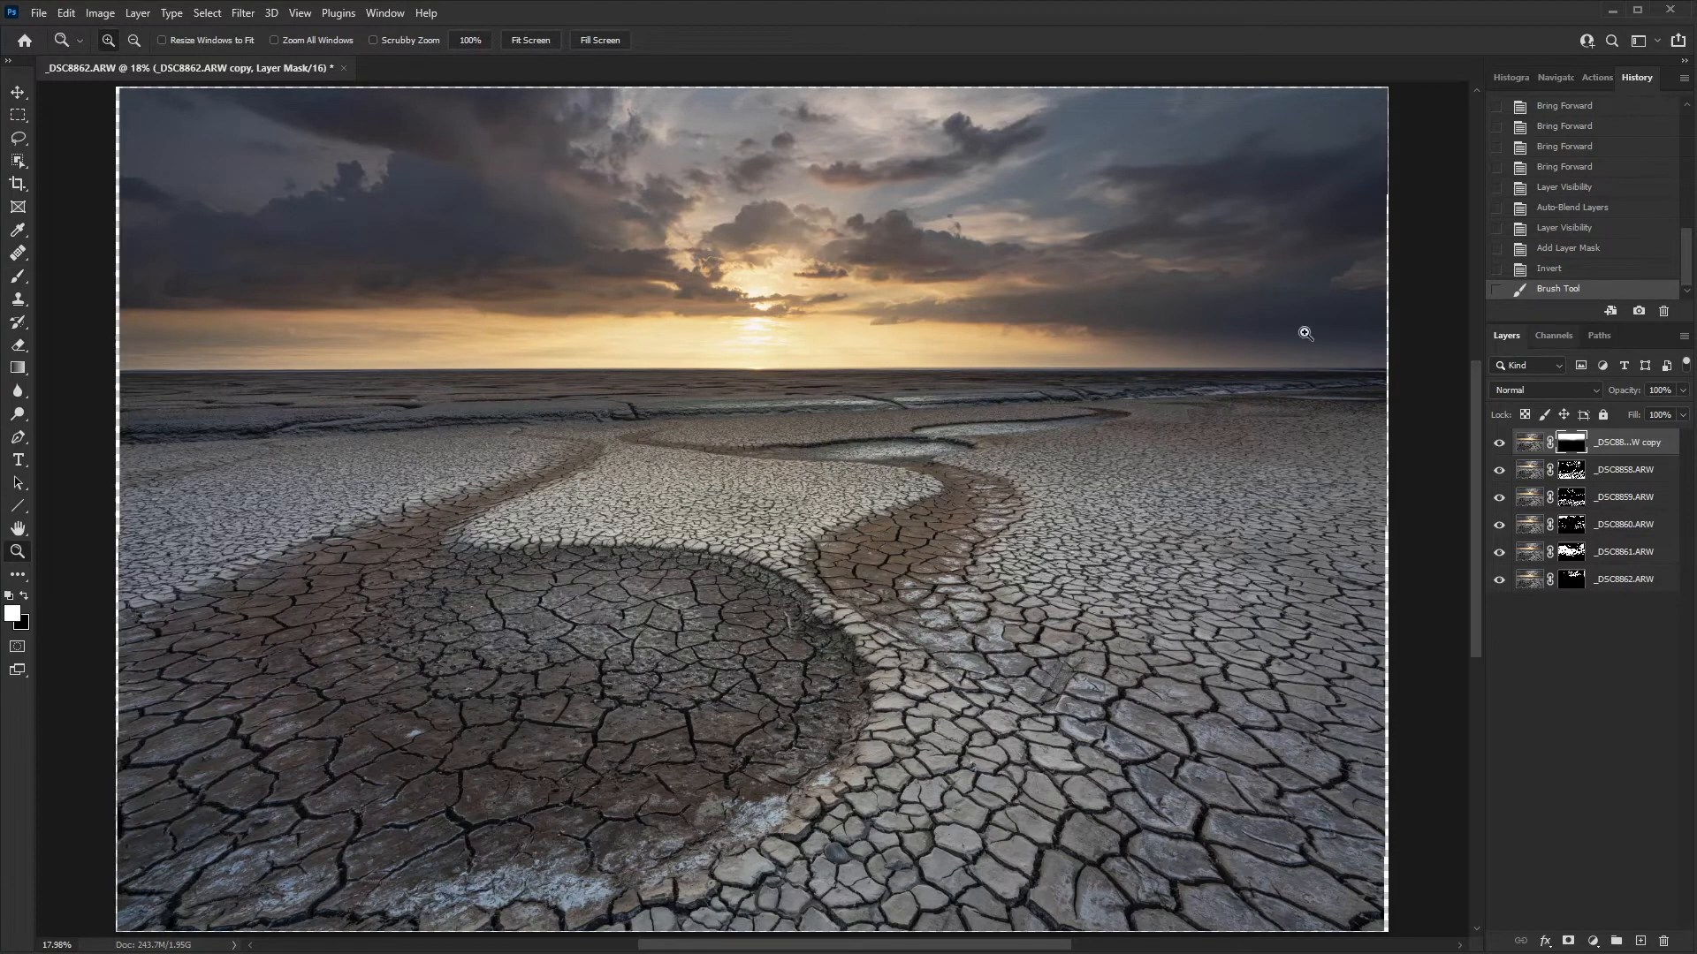
{"action": "left_click", "coordinate": [351, 423]}
{"action": "left_click", "coordinate": [351, 423]}
{"action": "left_click_drag", "start_coordinate": [337, 390], "coordinate": [1280, 520]}
{"action": "left_click", "coordinate": [920, 485]}
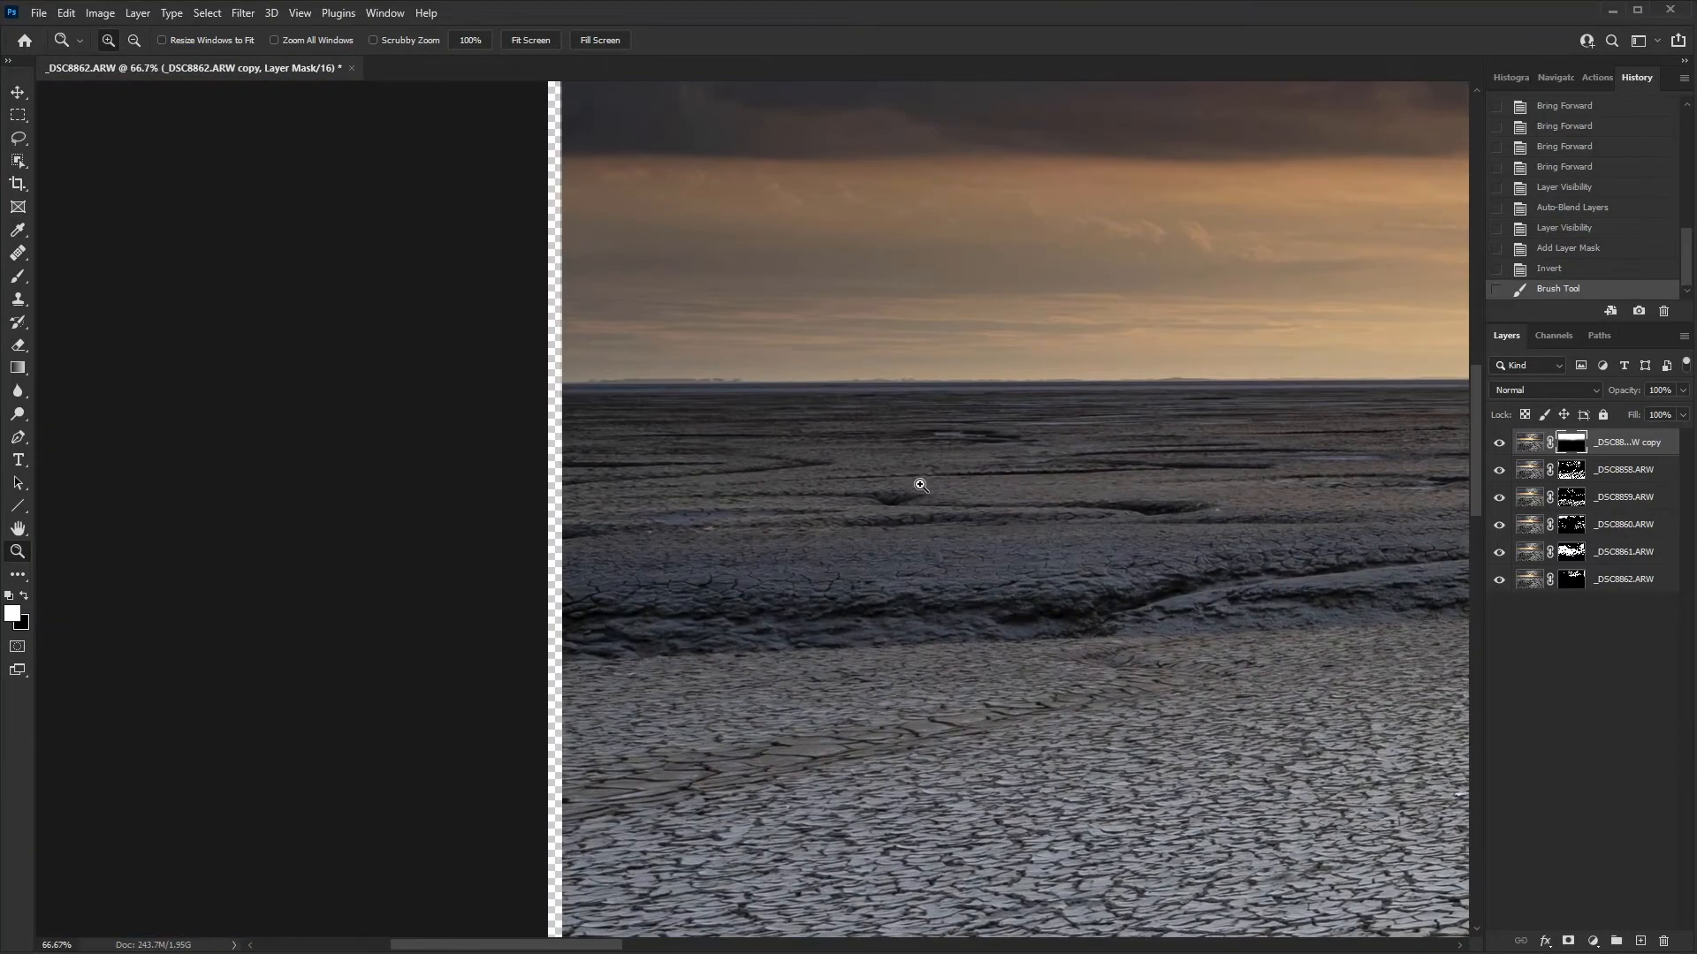
{"action": "key", "text": "b"}
{"action": "key", "text": "bracketleft"}
{"action": "key", "text": "bracketleft"}
{"action": "key", "text": "bracketleft"}
{"action": "key", "text": "bracketleft"}
{"action": "key", "text": "bracketleft"}
{"action": "key", "text": "bracketleft"}
{"action": "key", "text": "bracketleft"}
{"action": "key", "text": "bracketleft"}
{"action": "key", "text": "bracketleft"}
{"action": "key", "text": "bracketleft"}
{"action": "key", "text": "bracketleft"}
{"action": "key", "text": "bracketleft"}
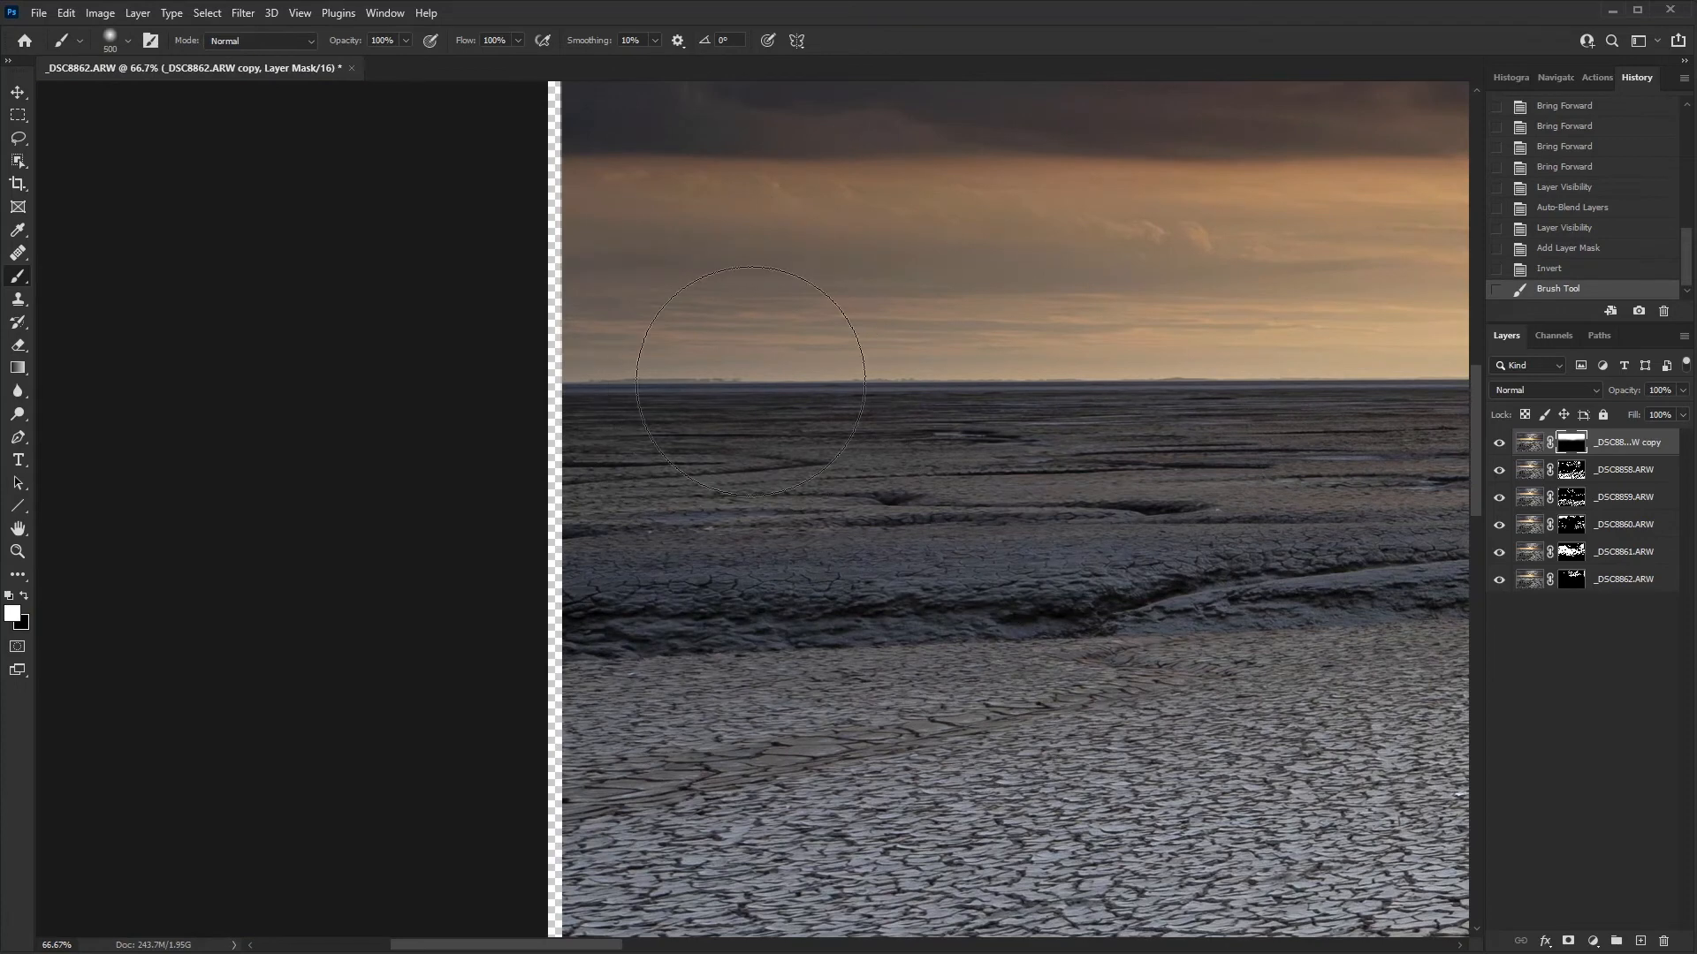
{"action": "key", "text": "bracketleft"}
{"action": "key", "text": "bracketleft"}
{"action": "key", "text": "bracketleft"}
{"action": "mouse_move", "coordinate": [701, 383]}
{"action": "left_mouse_down"}
{"action": "mouse_move", "coordinate": [1189, 389]}
{"action": "mouse_move", "coordinate": [705, 394]}
{"action": "left_mouse_up"}
{"action": "mouse_move", "coordinate": [1132, 400]}
{"action": "left_mouse_down"}
{"action": "mouse_move", "coordinate": [1268, 405]}
{"action": "mouse_move", "coordinate": [689, 409]}
{"action": "mouse_move", "coordinate": [1182, 399]}
{"action": "left_mouse_up"}
{"action": "mouse_move", "coordinate": [1182, 399]}
{"action": "left_mouse_down"}
{"action": "mouse_move", "coordinate": [709, 399]}
{"action": "mouse_move", "coordinate": [1196, 386]}
{"action": "mouse_move", "coordinate": [1204, 401]}
{"action": "mouse_move", "coordinate": [698, 401]}
{"action": "mouse_move", "coordinate": [1167, 397]}
{"action": "mouse_move", "coordinate": [928, 424]}
{"action": "left_mouse_up"}
{"action": "mouse_move", "coordinate": [1034, 403]}
{"action": "left_mouse_down"}
{"action": "mouse_move", "coordinate": [1316, 398]}
{"action": "mouse_move", "coordinate": [1002, 417]}
{"action": "mouse_move", "coordinate": [1378, 407]}
{"action": "left_mouse_up"}
{"action": "mouse_move", "coordinate": [1308, 435]}
{"action": "left_mouse_down"}
{"action": "mouse_move", "coordinate": [905, 447]}
{"action": "mouse_move", "coordinate": [1354, 408]}
{"action": "left_mouse_up"}
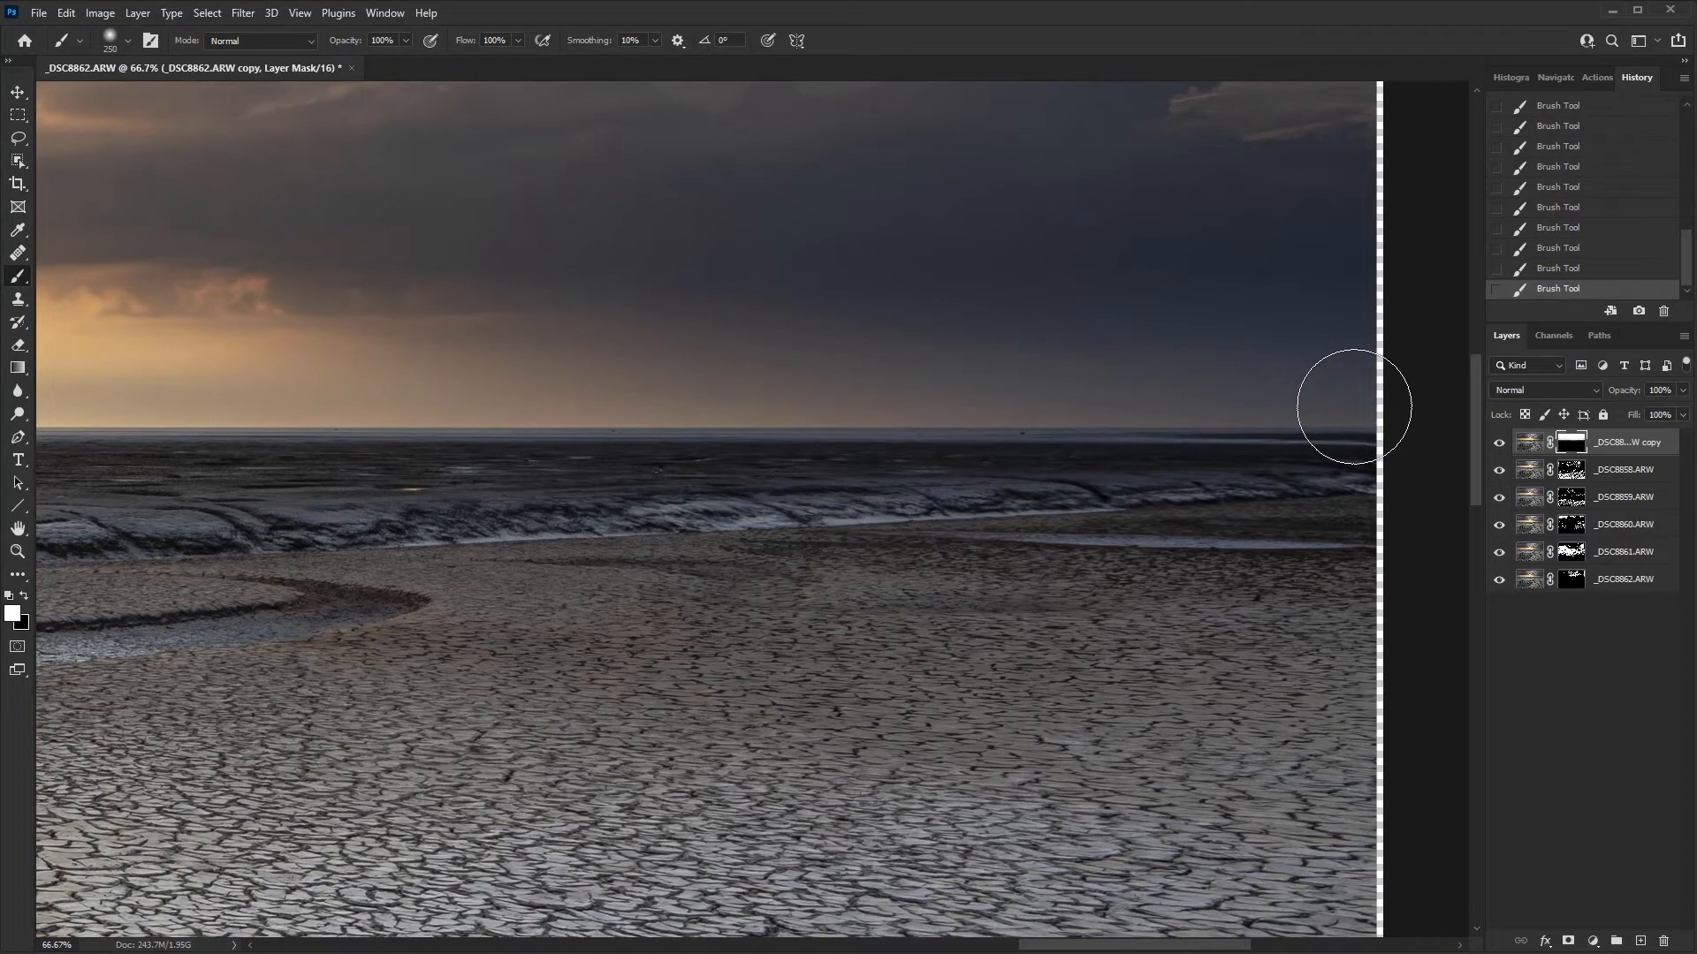
Examine the horizon, clouds, image borders and foreground cracks up close for blending faults and transparent edges
{"action": "left_click_drag", "start_coordinate": [1307, 462], "coordinate": [1396, 598]}
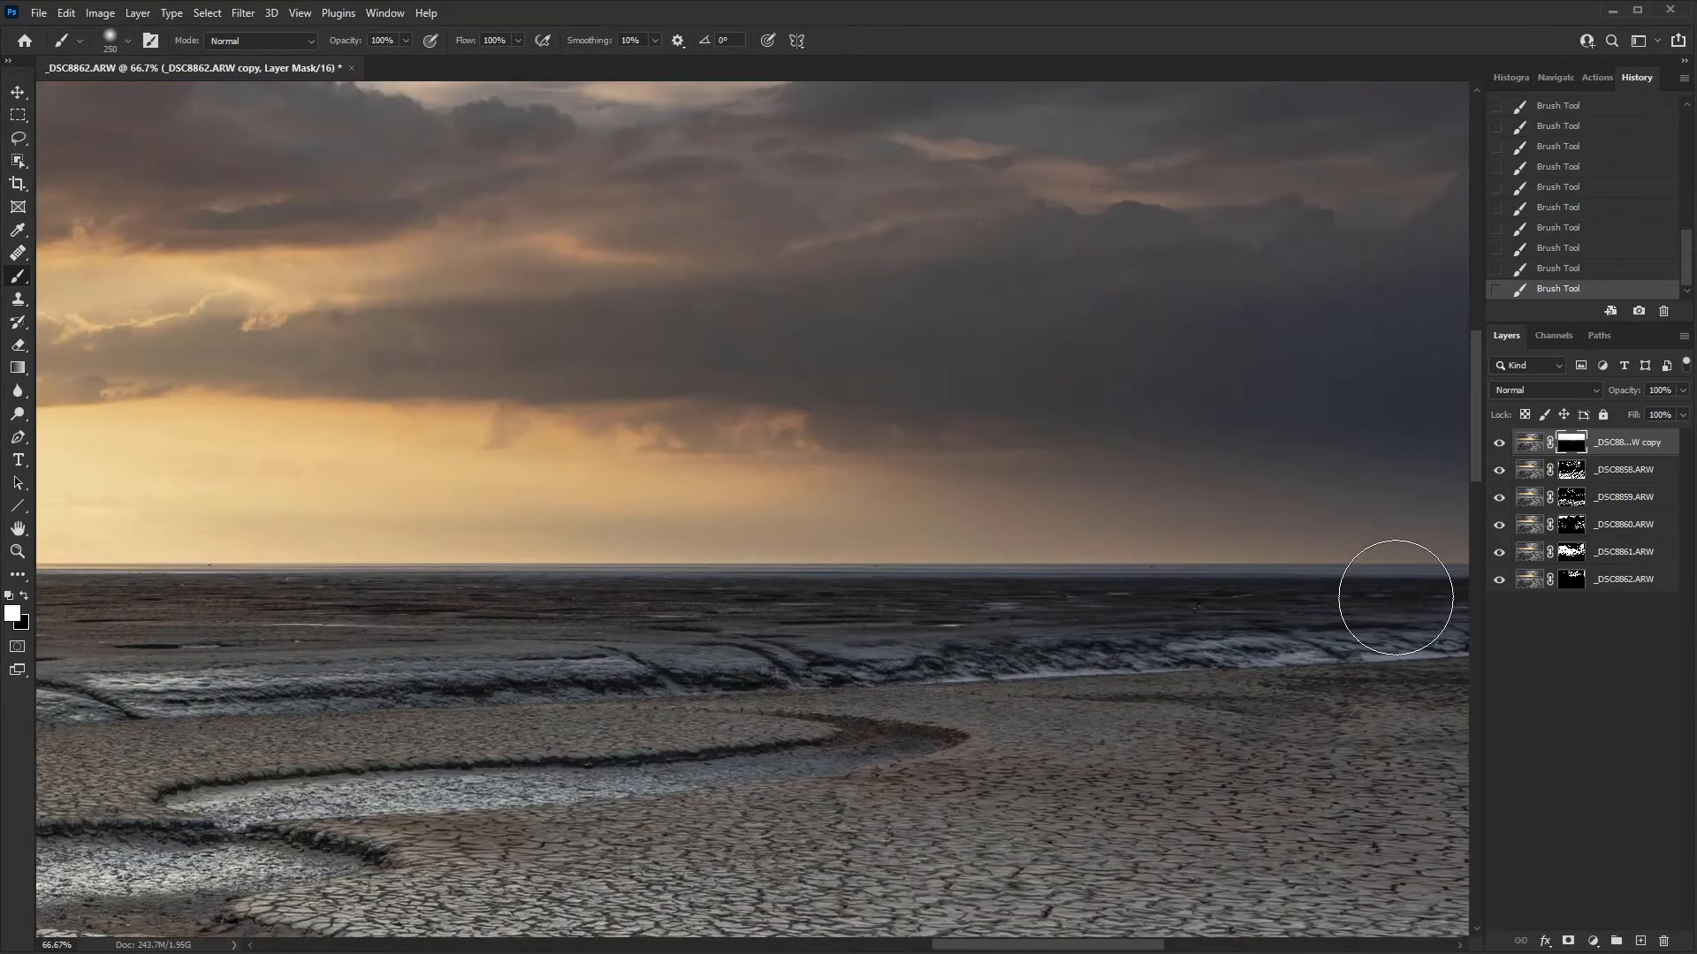
{"action": "mouse_move", "coordinate": [1273, 368]}
{"action": "left_mouse_down"}
{"action": "mouse_move", "coordinate": [733, 505]}
{"action": "mouse_move", "coordinate": [1234, 435]}
{"action": "mouse_move", "coordinate": [1201, 708]}
{"action": "mouse_move", "coordinate": [1204, 618]}
{"action": "mouse_move", "coordinate": [1193, 639]}
{"action": "left_mouse_up"}
{"action": "left_click_drag", "start_coordinate": [1072, 288], "coordinate": [1416, 318]}
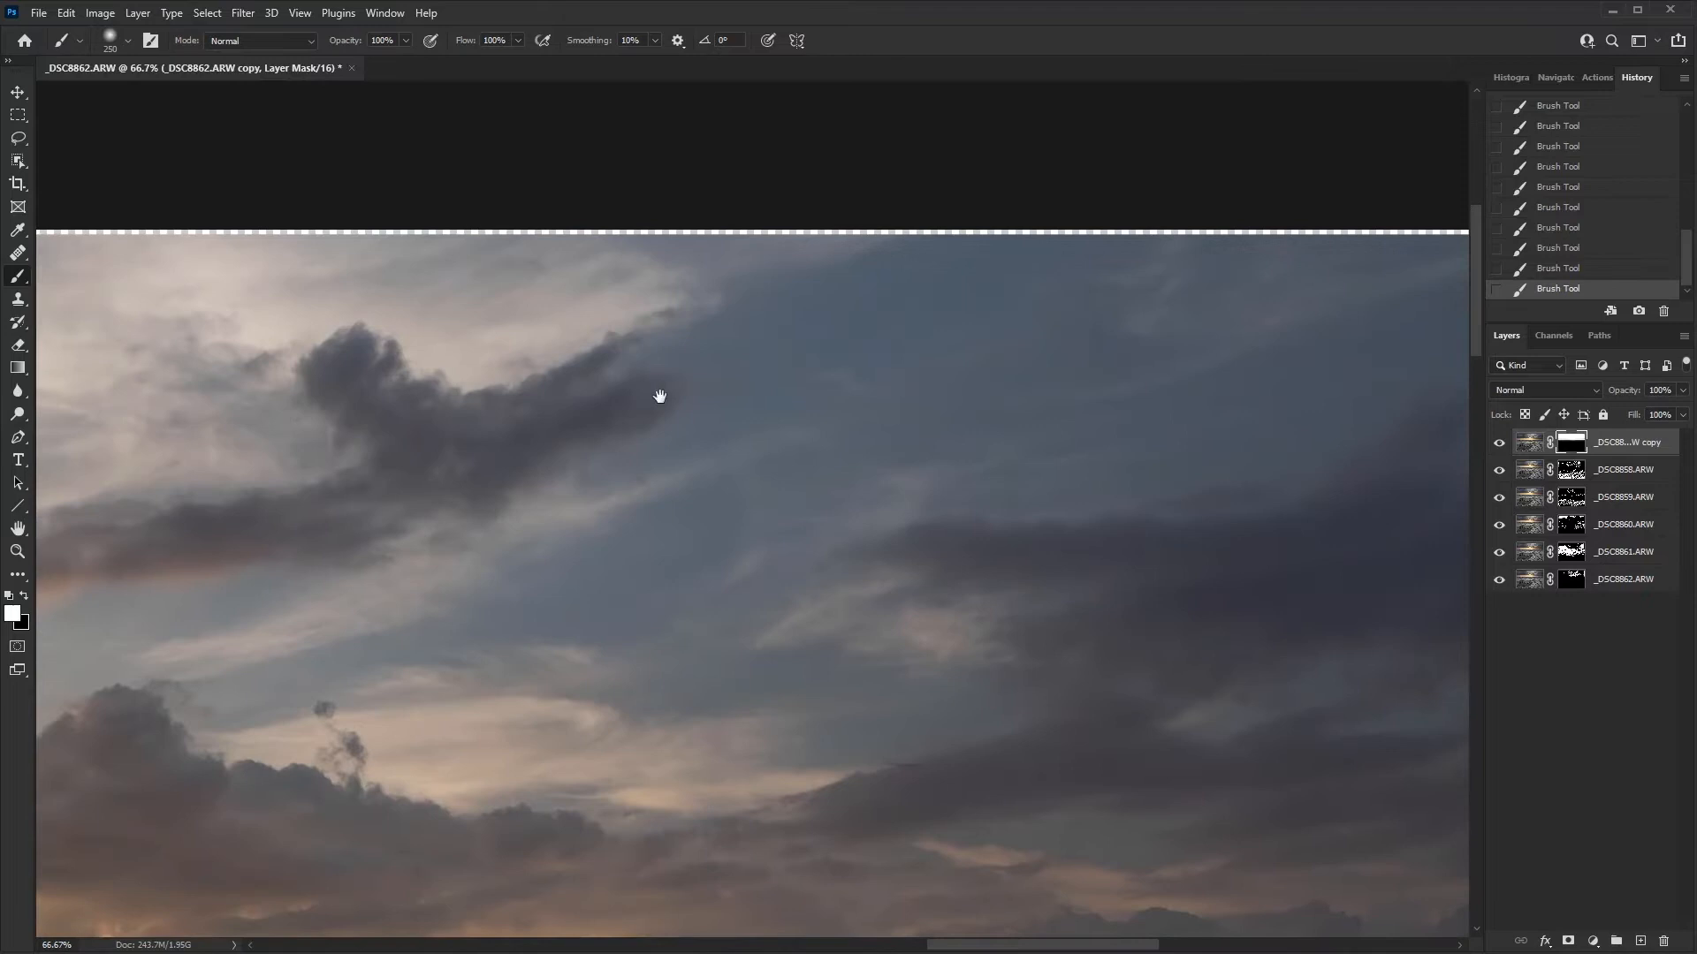
{"action": "left_click_drag", "start_coordinate": [701, 379], "coordinate": [1603, 427]}
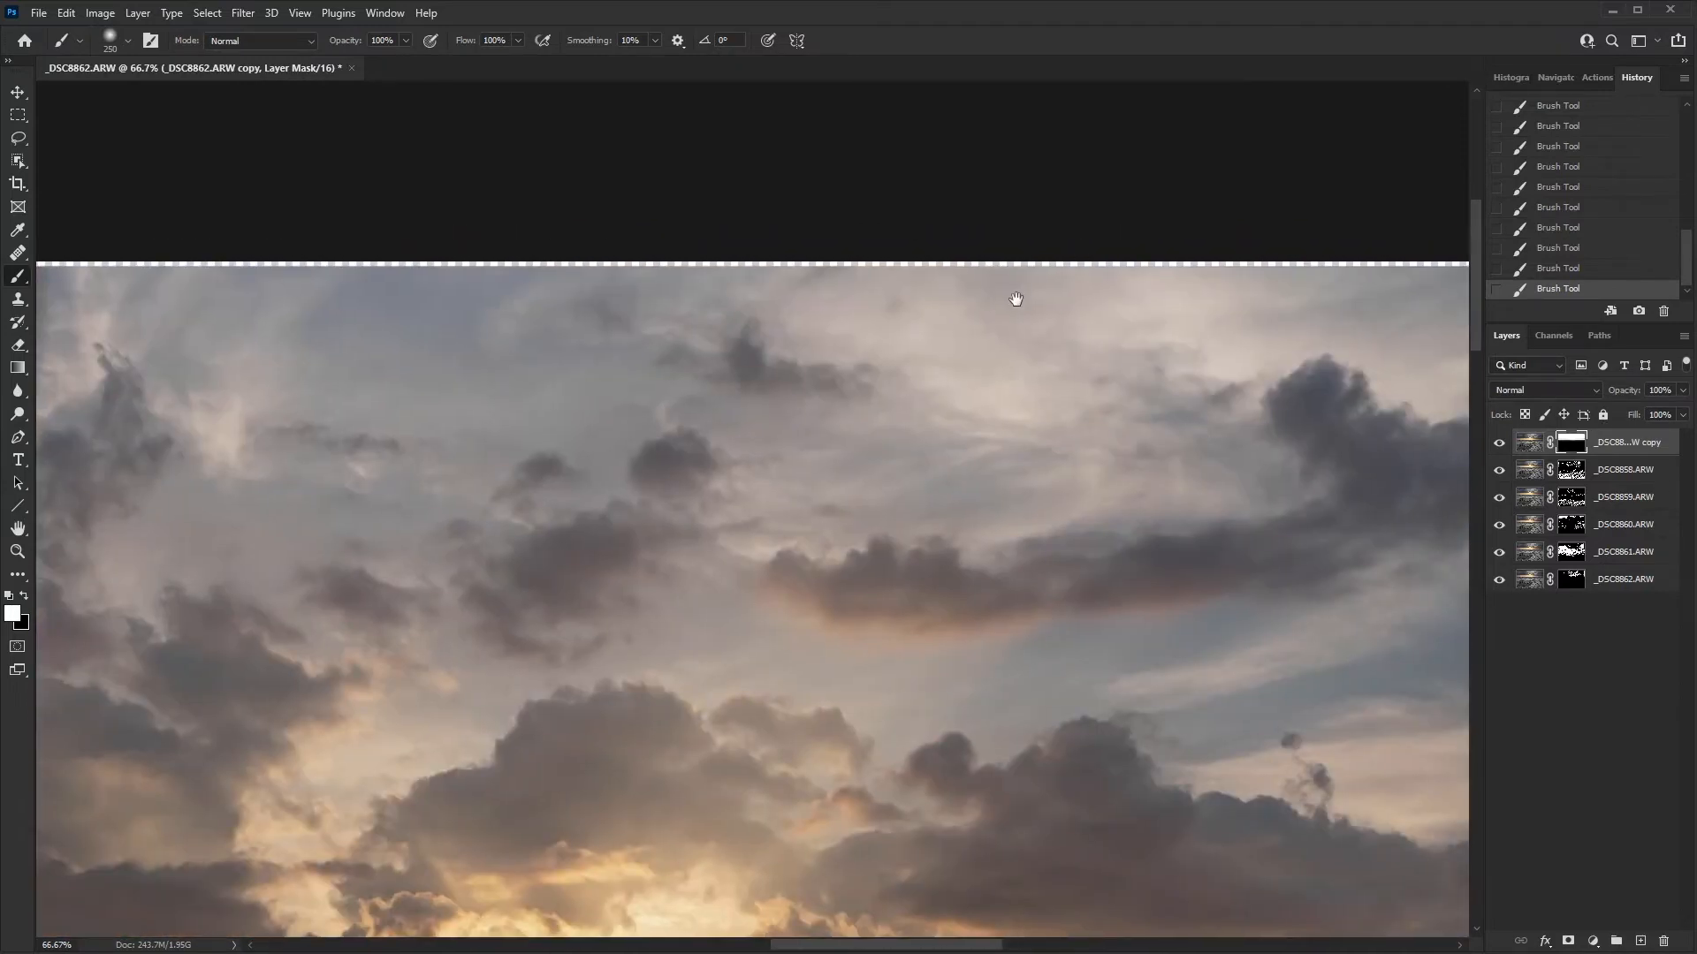
{"action": "left_click_drag", "start_coordinate": [742, 329], "coordinate": [1216, 380]}
{"action": "left_click_drag", "start_coordinate": [925, 416], "coordinate": [849, 136]}
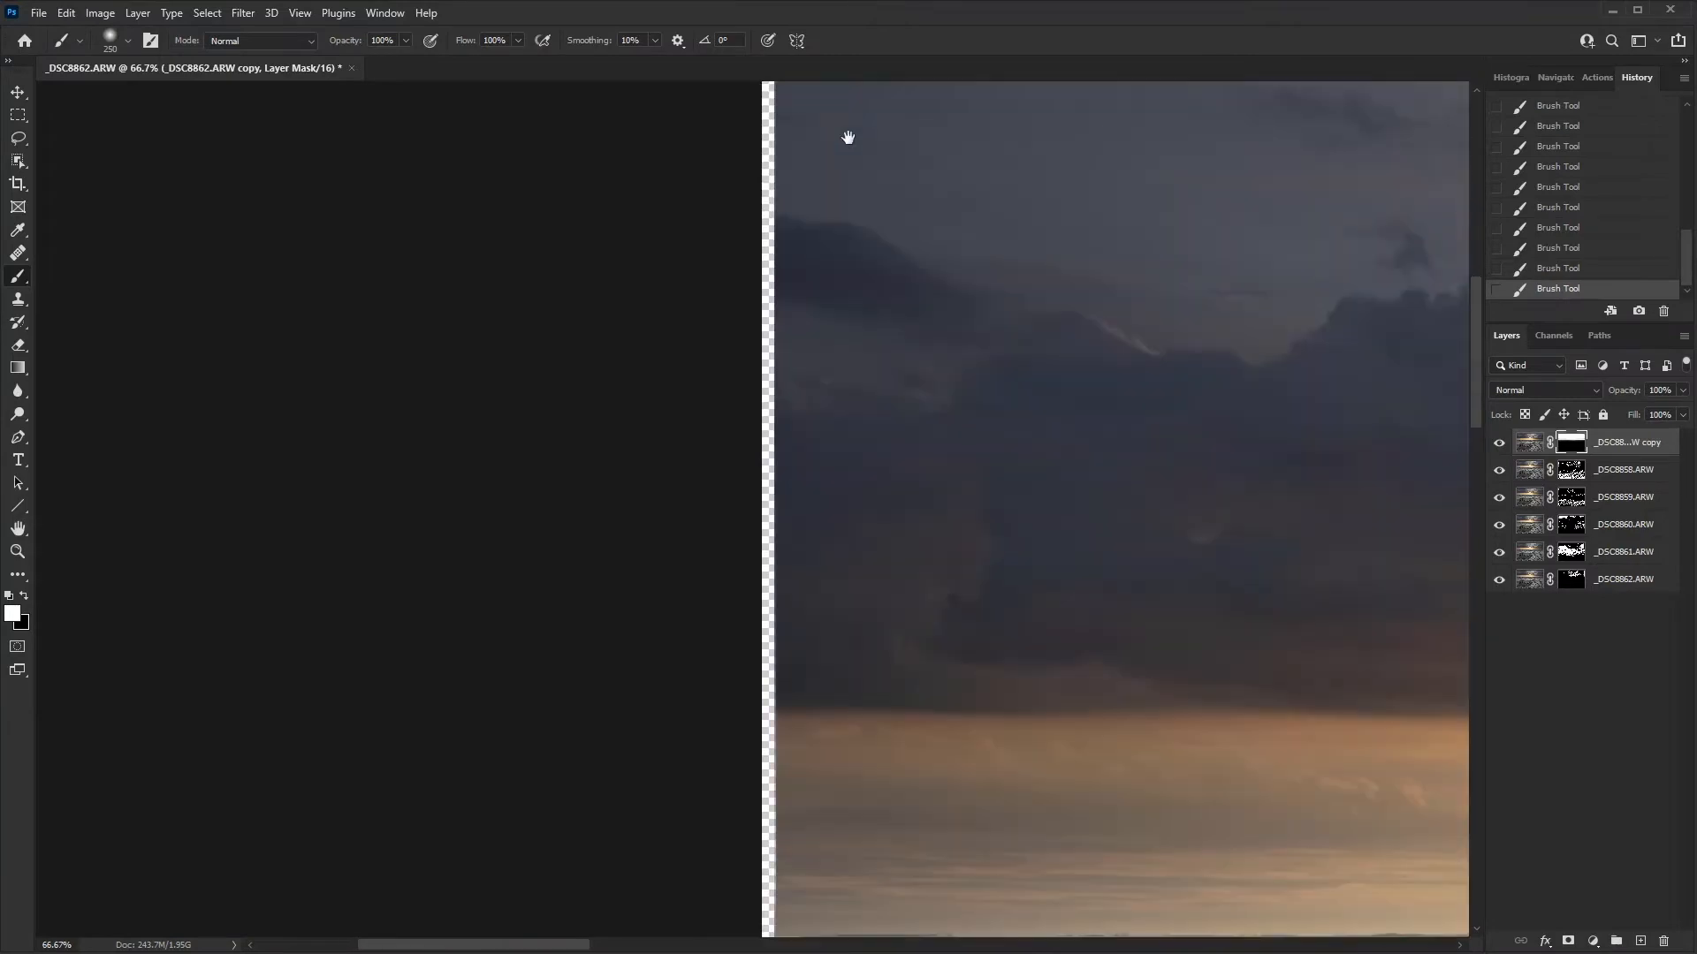
{"action": "scroll", "coordinate": [885, 693], "scroll_direction": "down", "scroll_amount": 10}
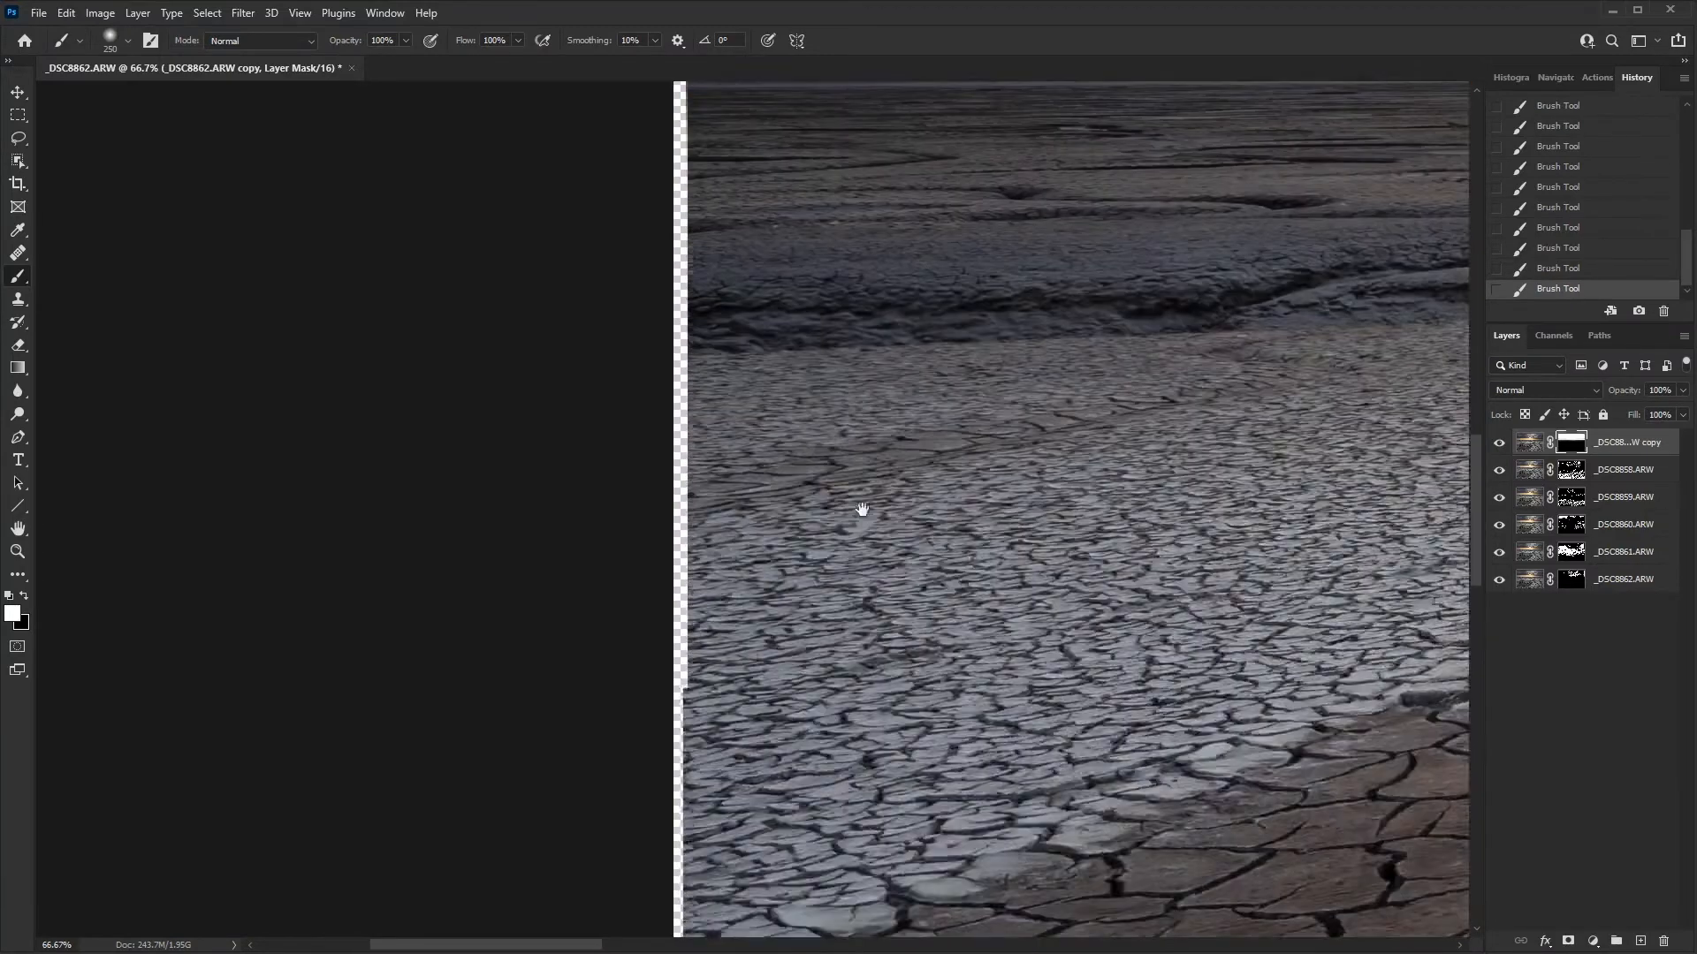
{"action": "scroll", "coordinate": [832, 548], "scroll_direction": "down", "scroll_amount": 10}
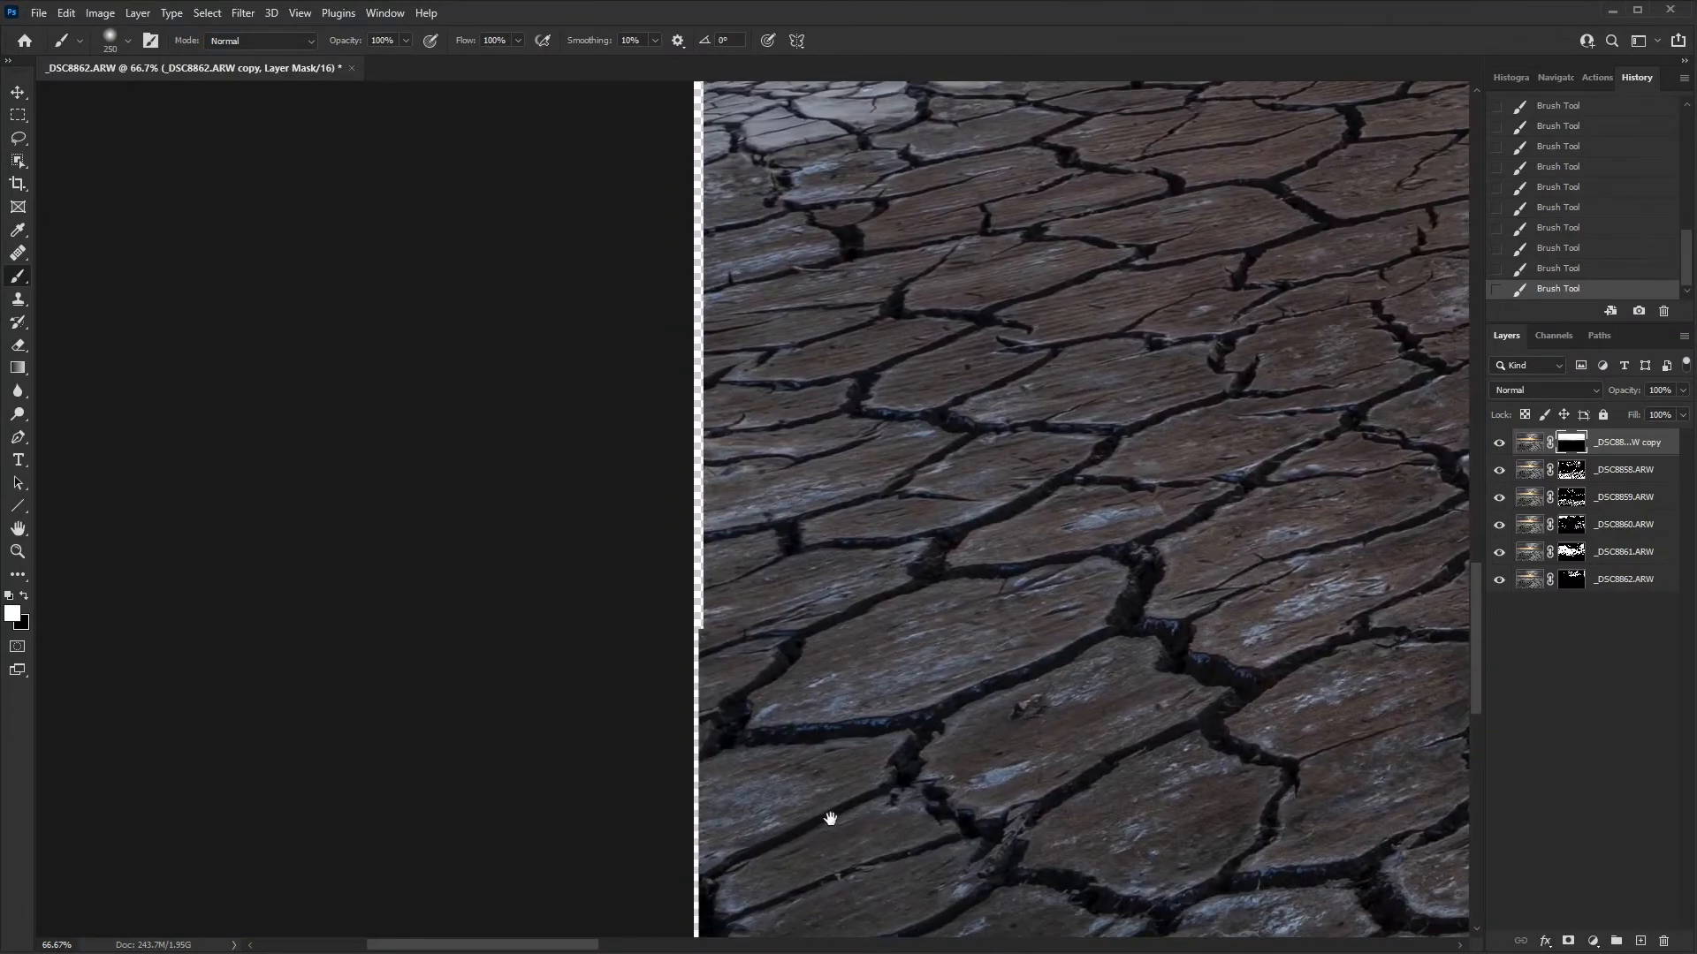
{"action": "scroll", "coordinate": [807, 588], "scroll_direction": "right", "scroll_amount": 5}
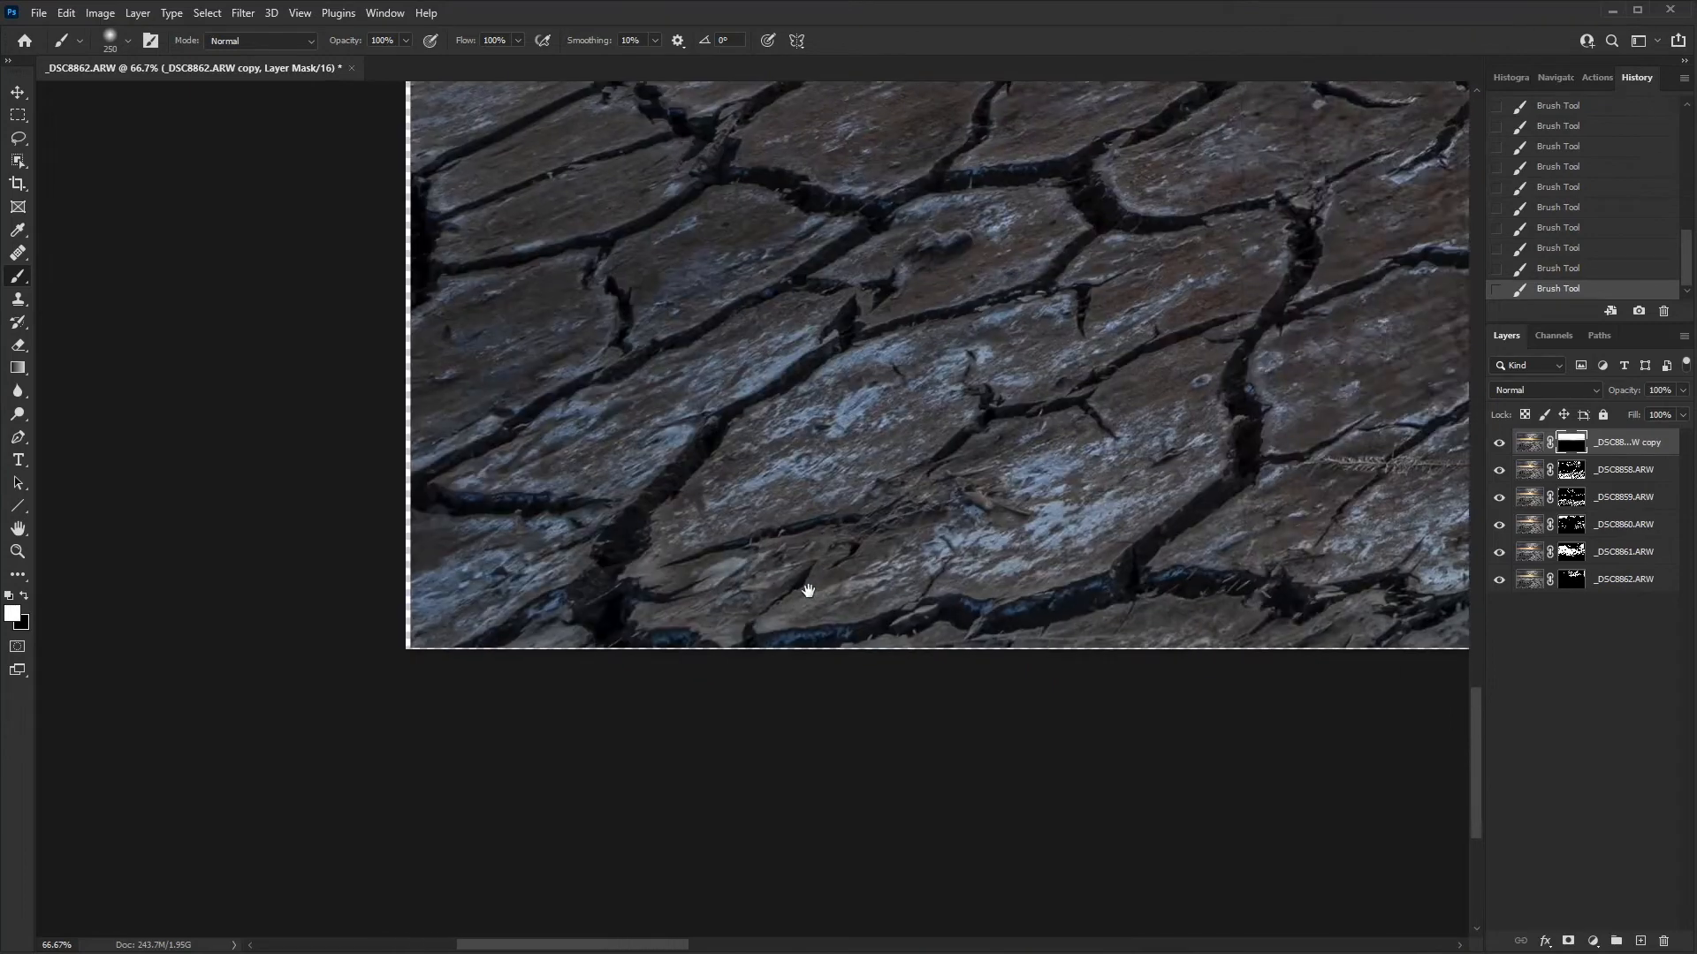
{"action": "key", "text": "ctrl+0"}
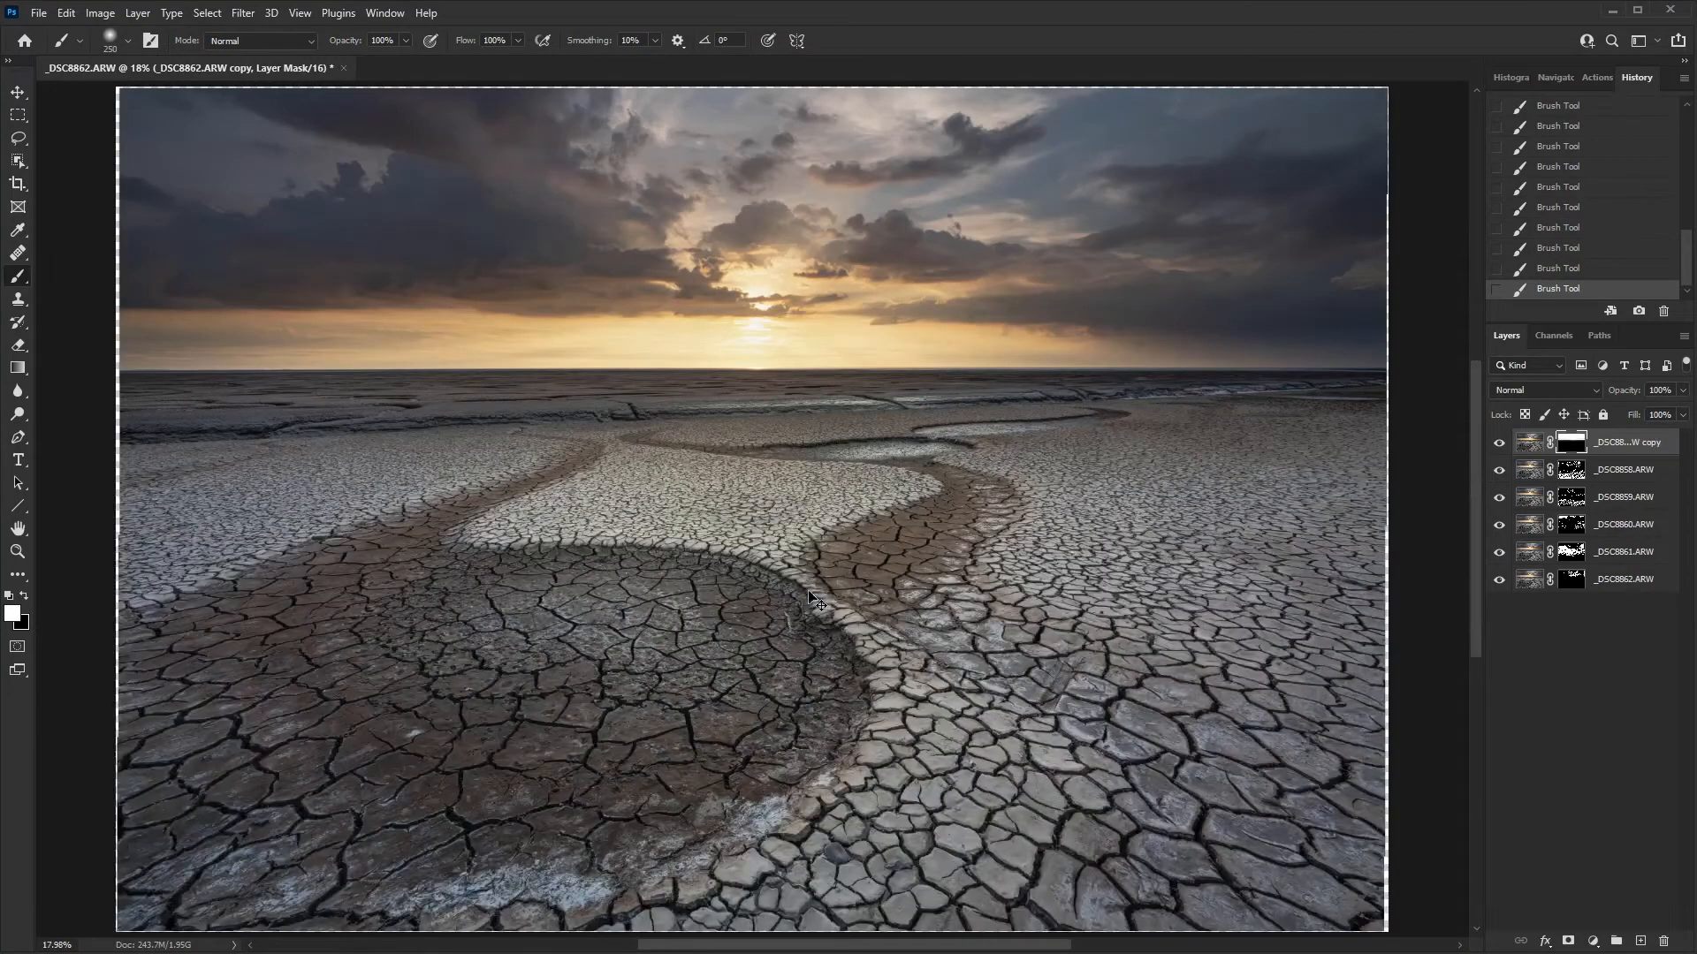
Crop the image at Original Ratio to trim the transparent edges, and flatten all layers into one
{"action": "key", "text": "c"}
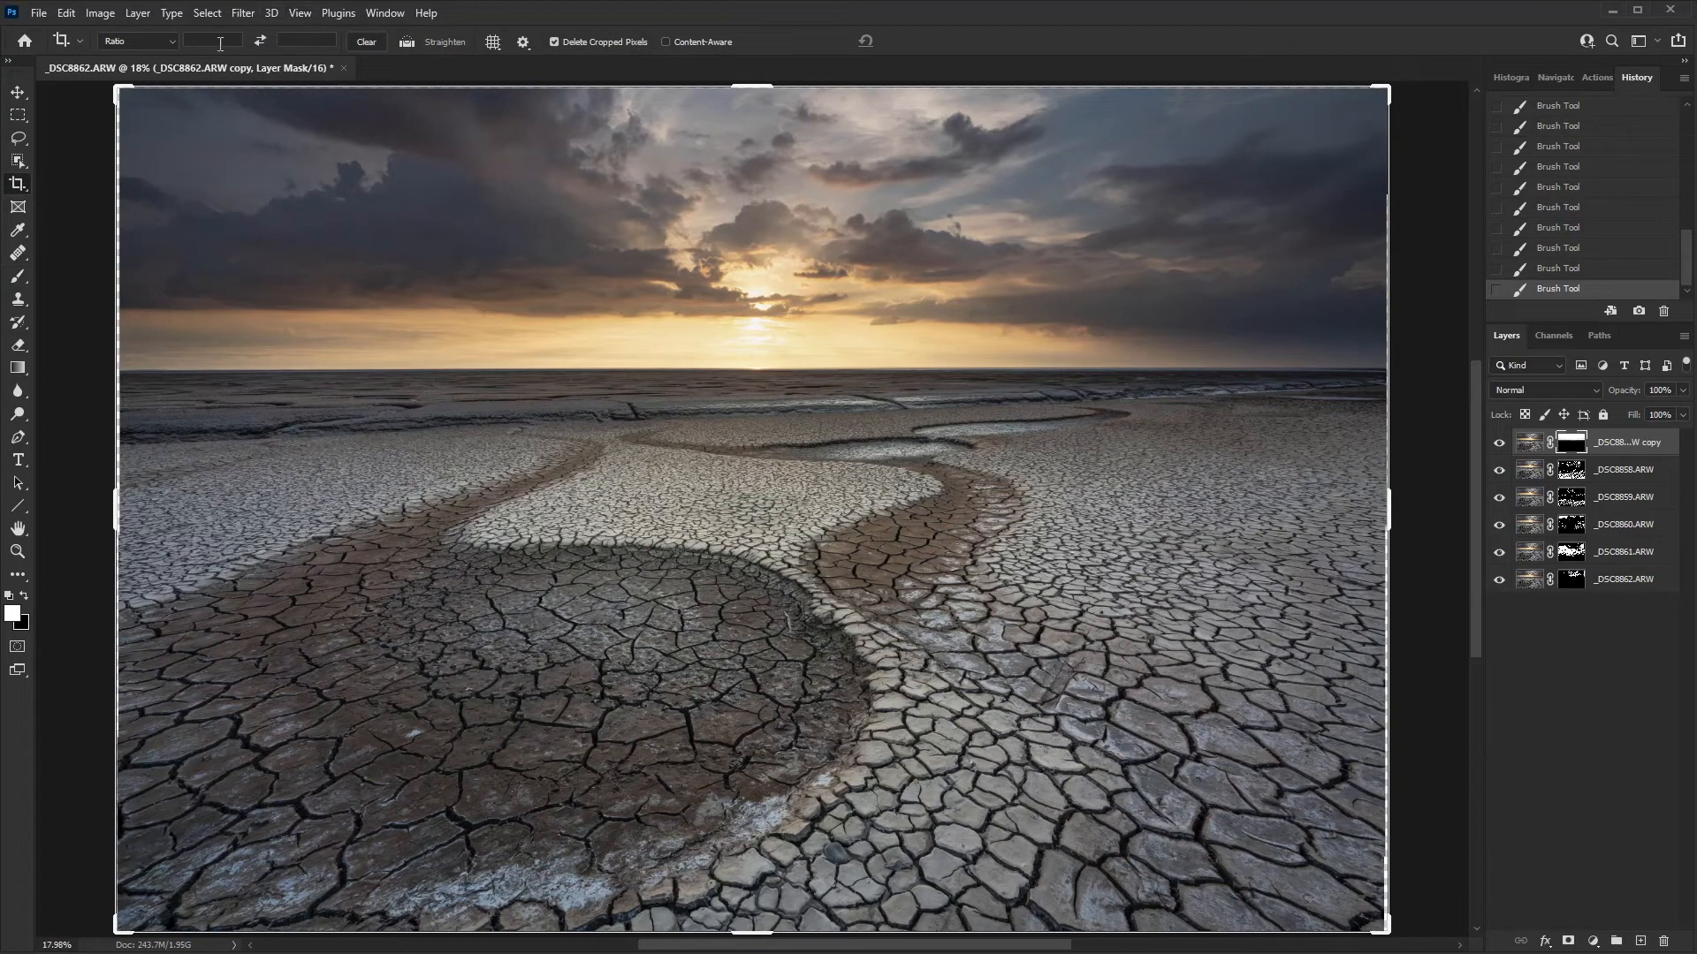
{"action": "left_click", "coordinate": [167, 42]}
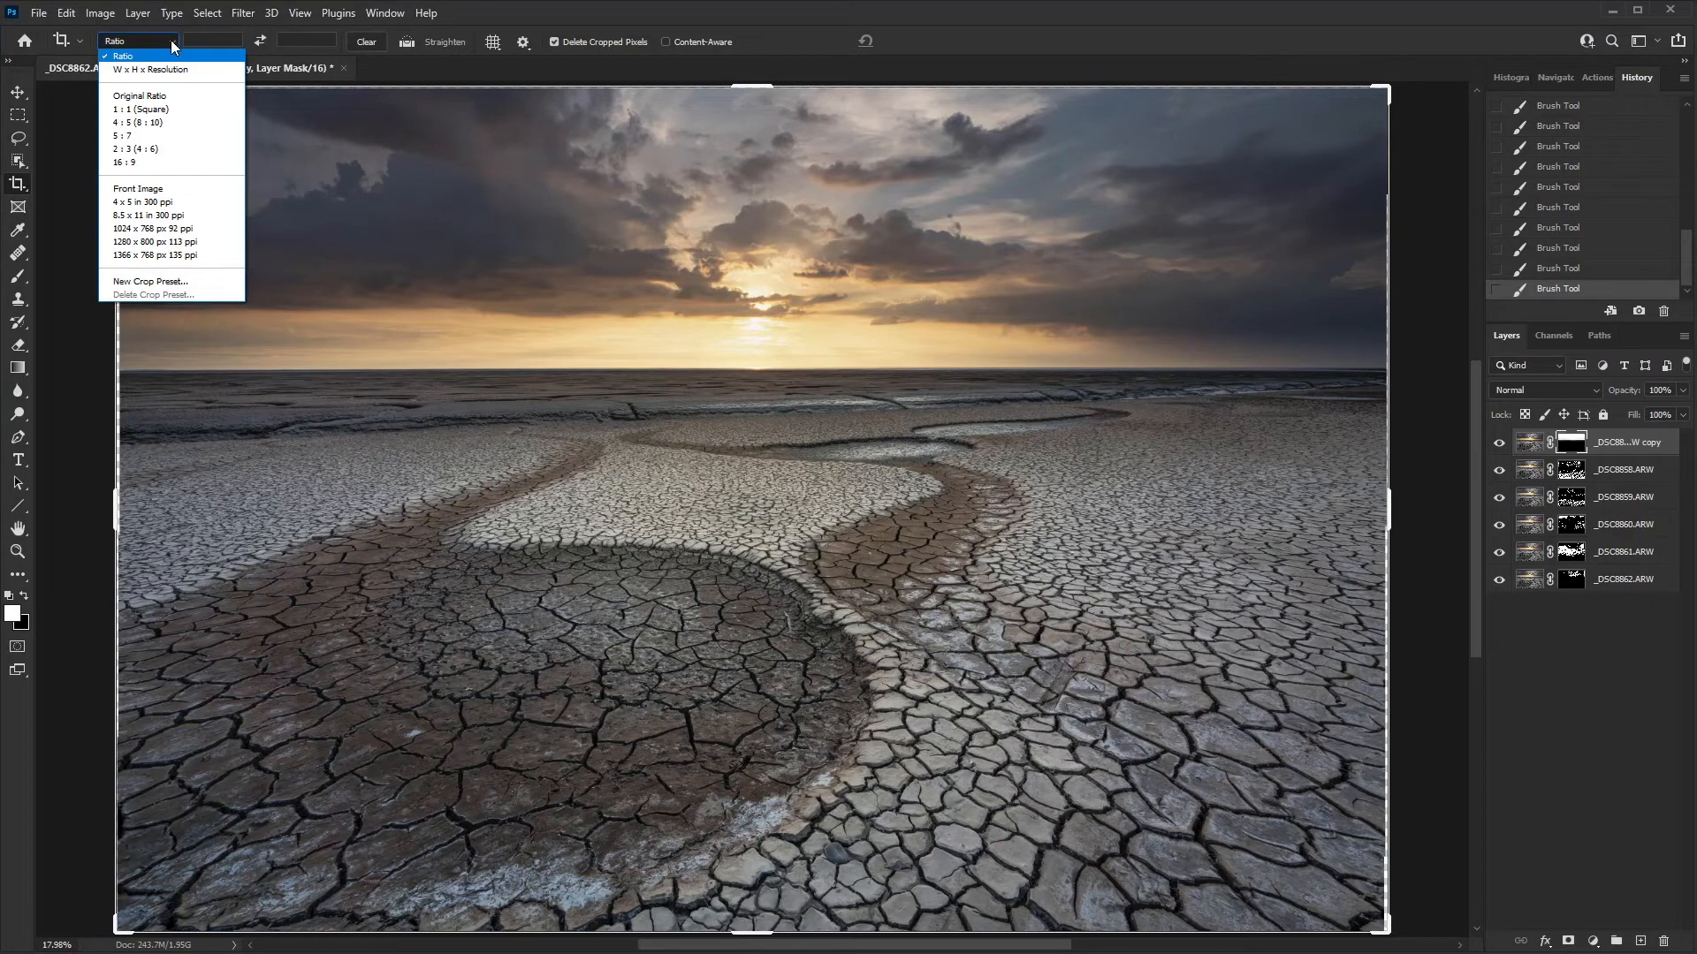
{"action": "left_click", "coordinate": [172, 96]}
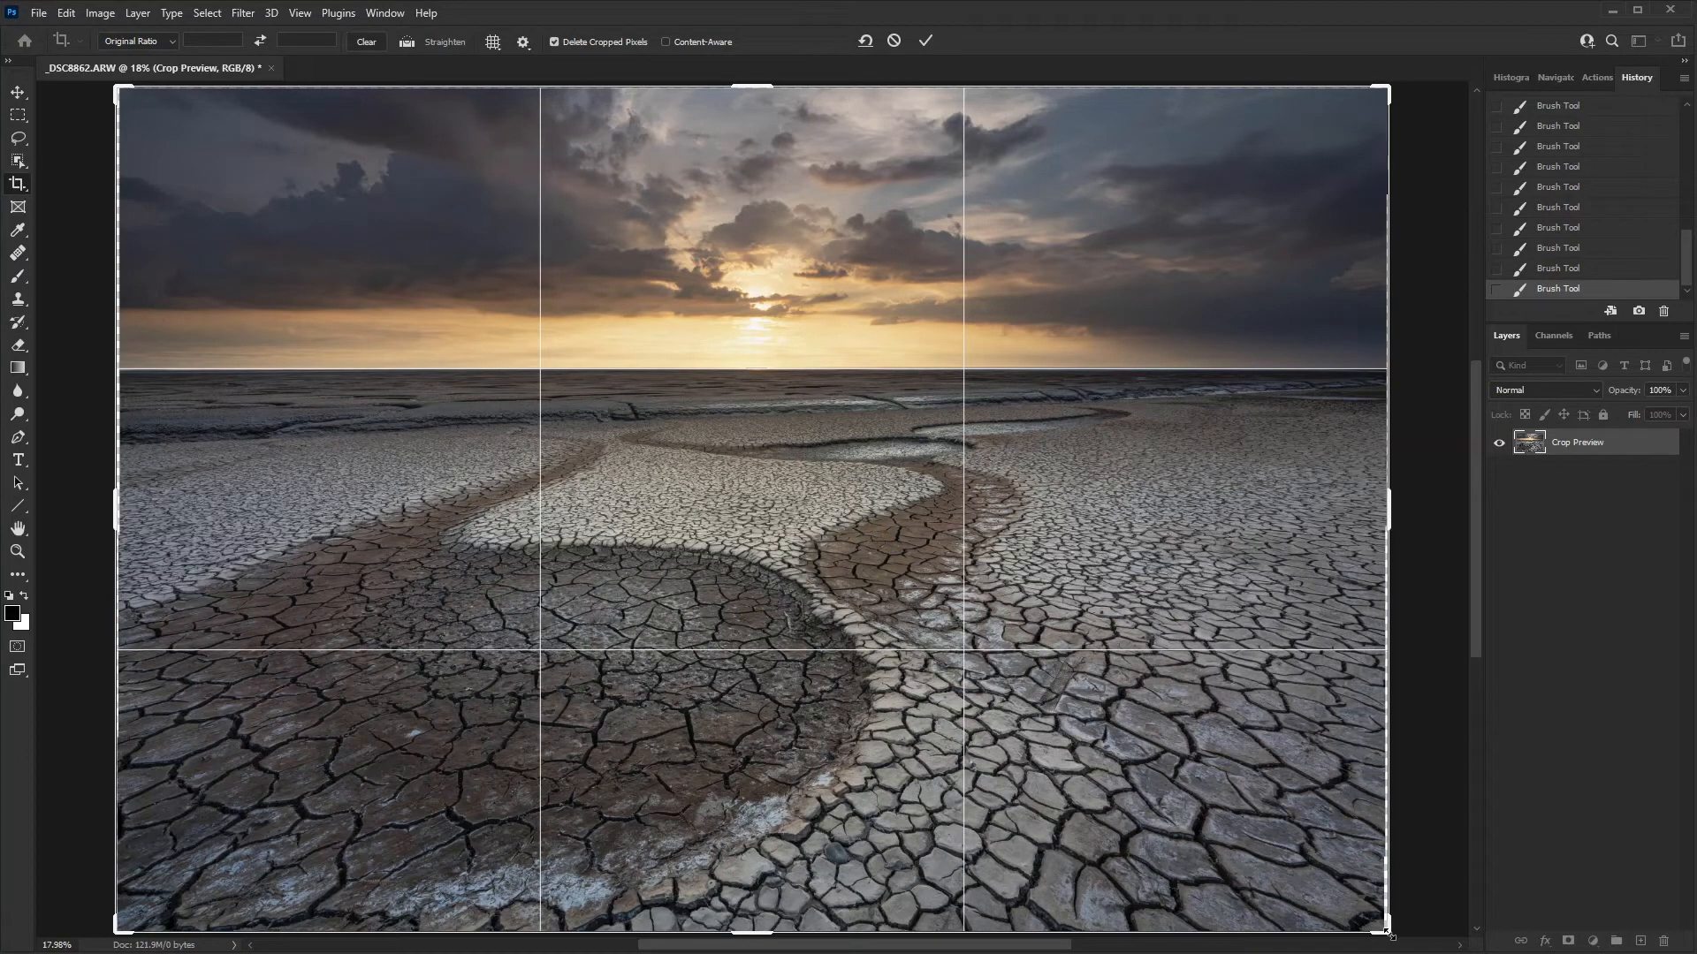
{"action": "left_click_drag", "start_coordinate": [1388, 935], "coordinate": [1329, 922]}
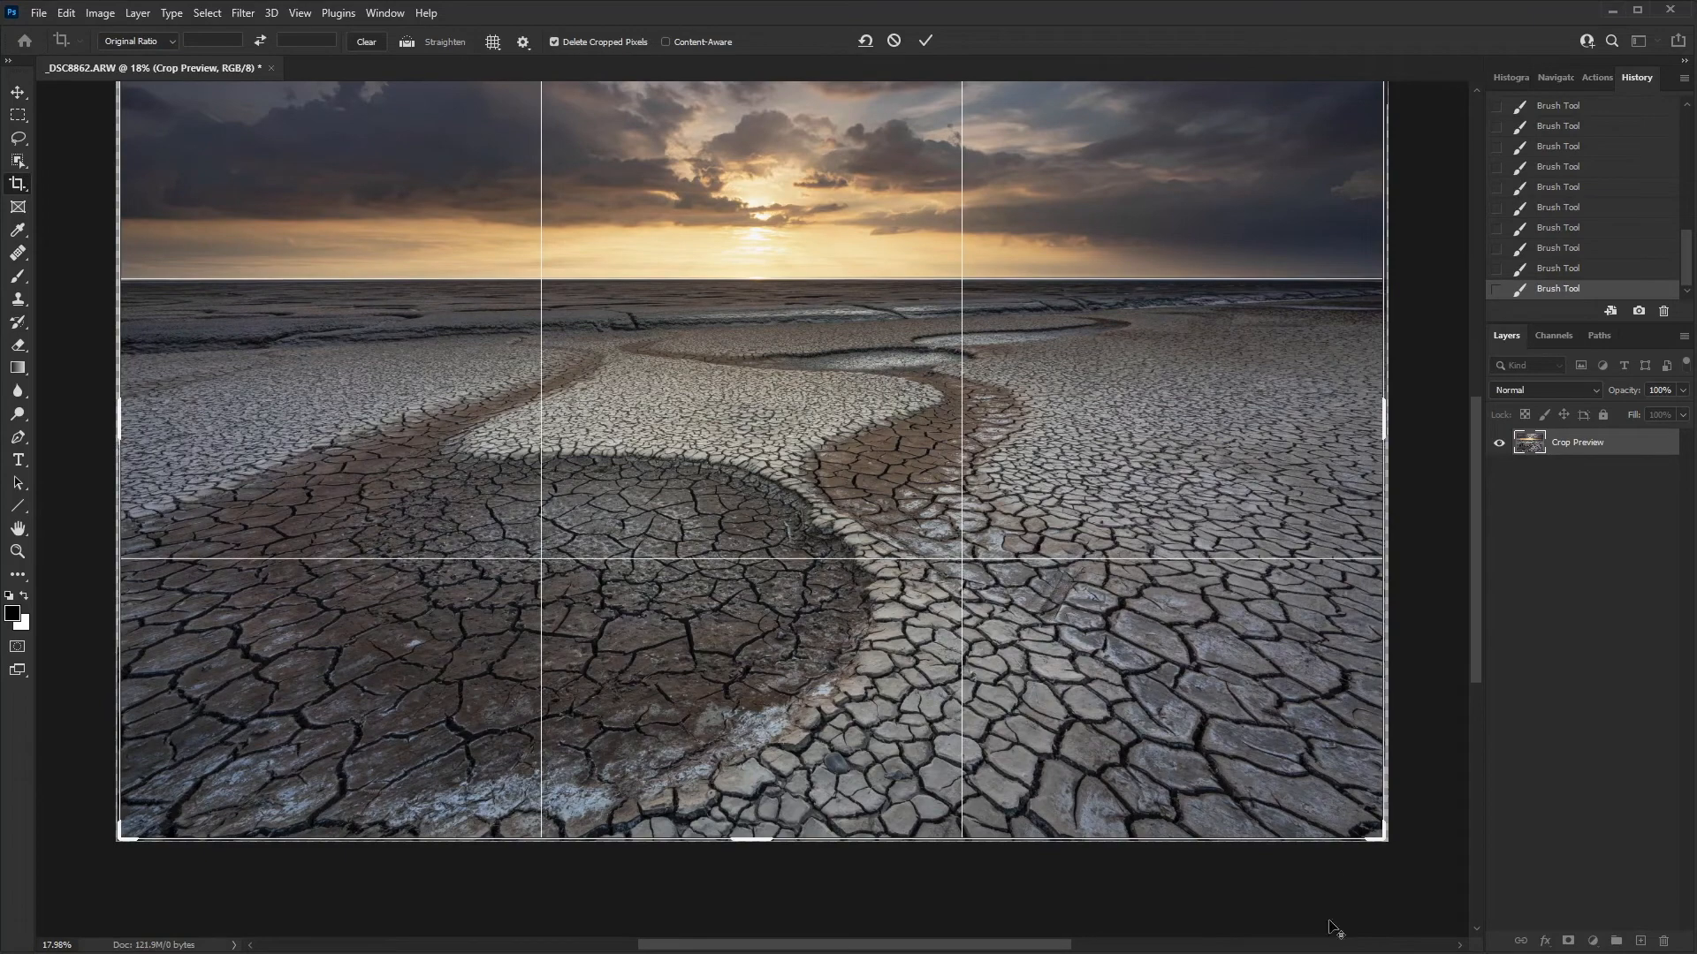
{"action": "mouse_move", "coordinate": [1477, 670]}
{"action": "left_mouse_down"}
{"action": "mouse_move", "coordinate": [1483, 699]}
{"action": "mouse_move", "coordinate": [1482, 624]}
{"action": "mouse_move", "coordinate": [1482, 638]}
{"action": "left_mouse_up"}
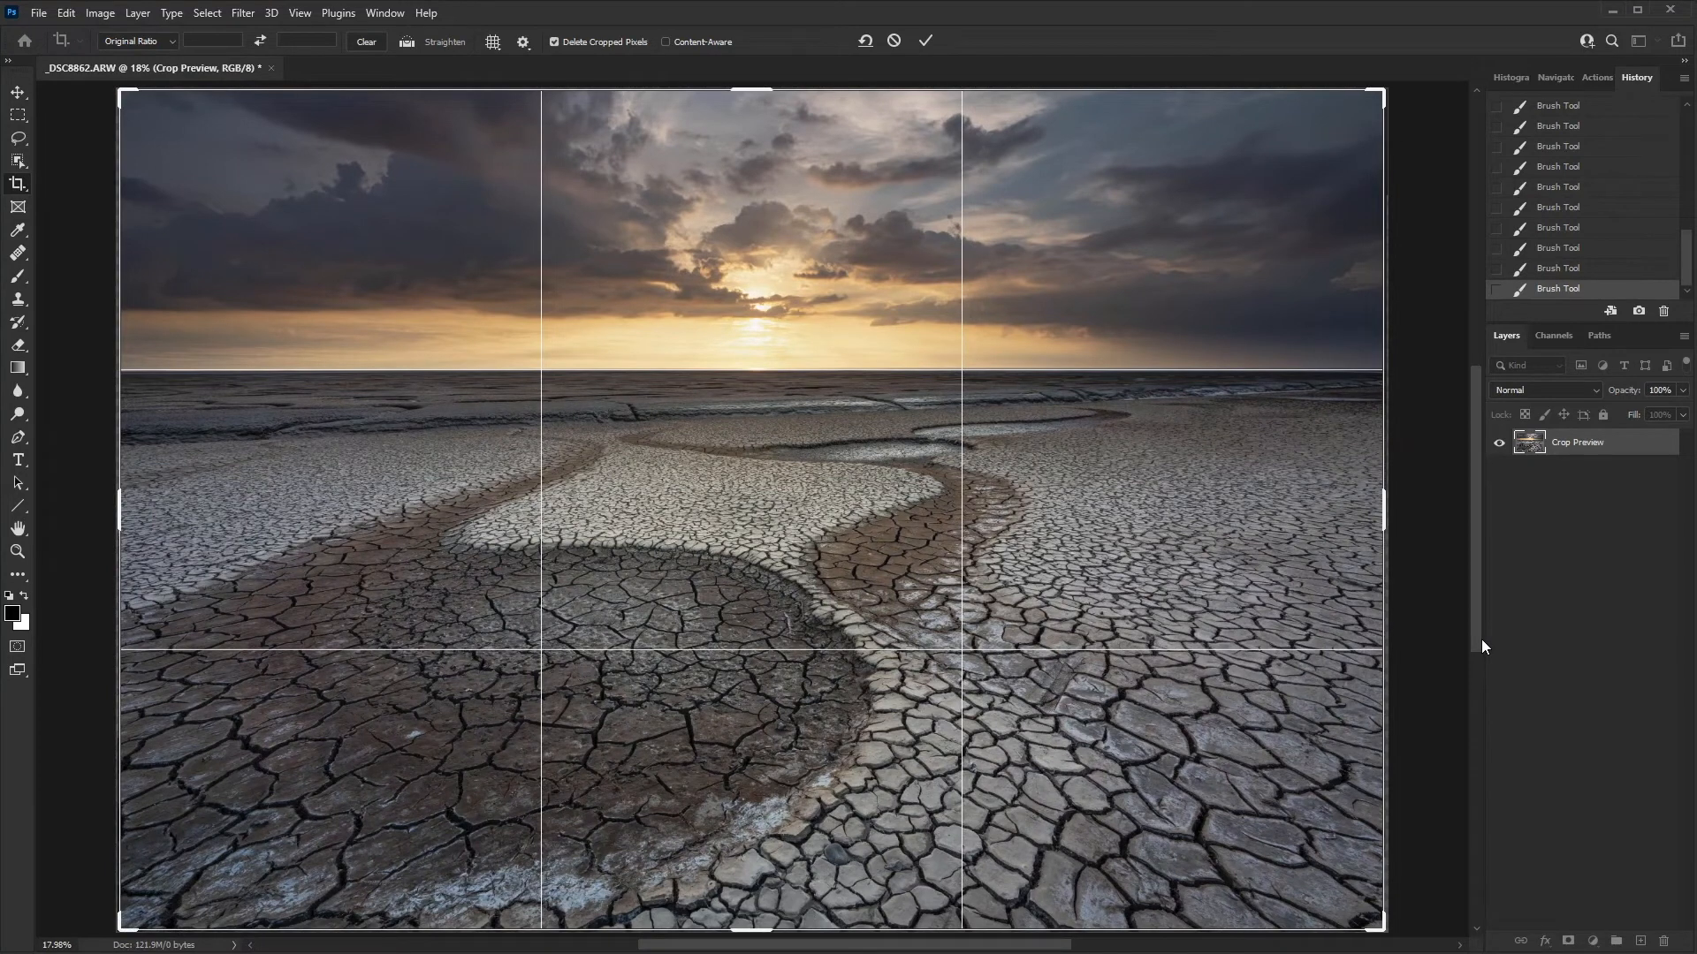
{"action": "key", "text": "Return"}
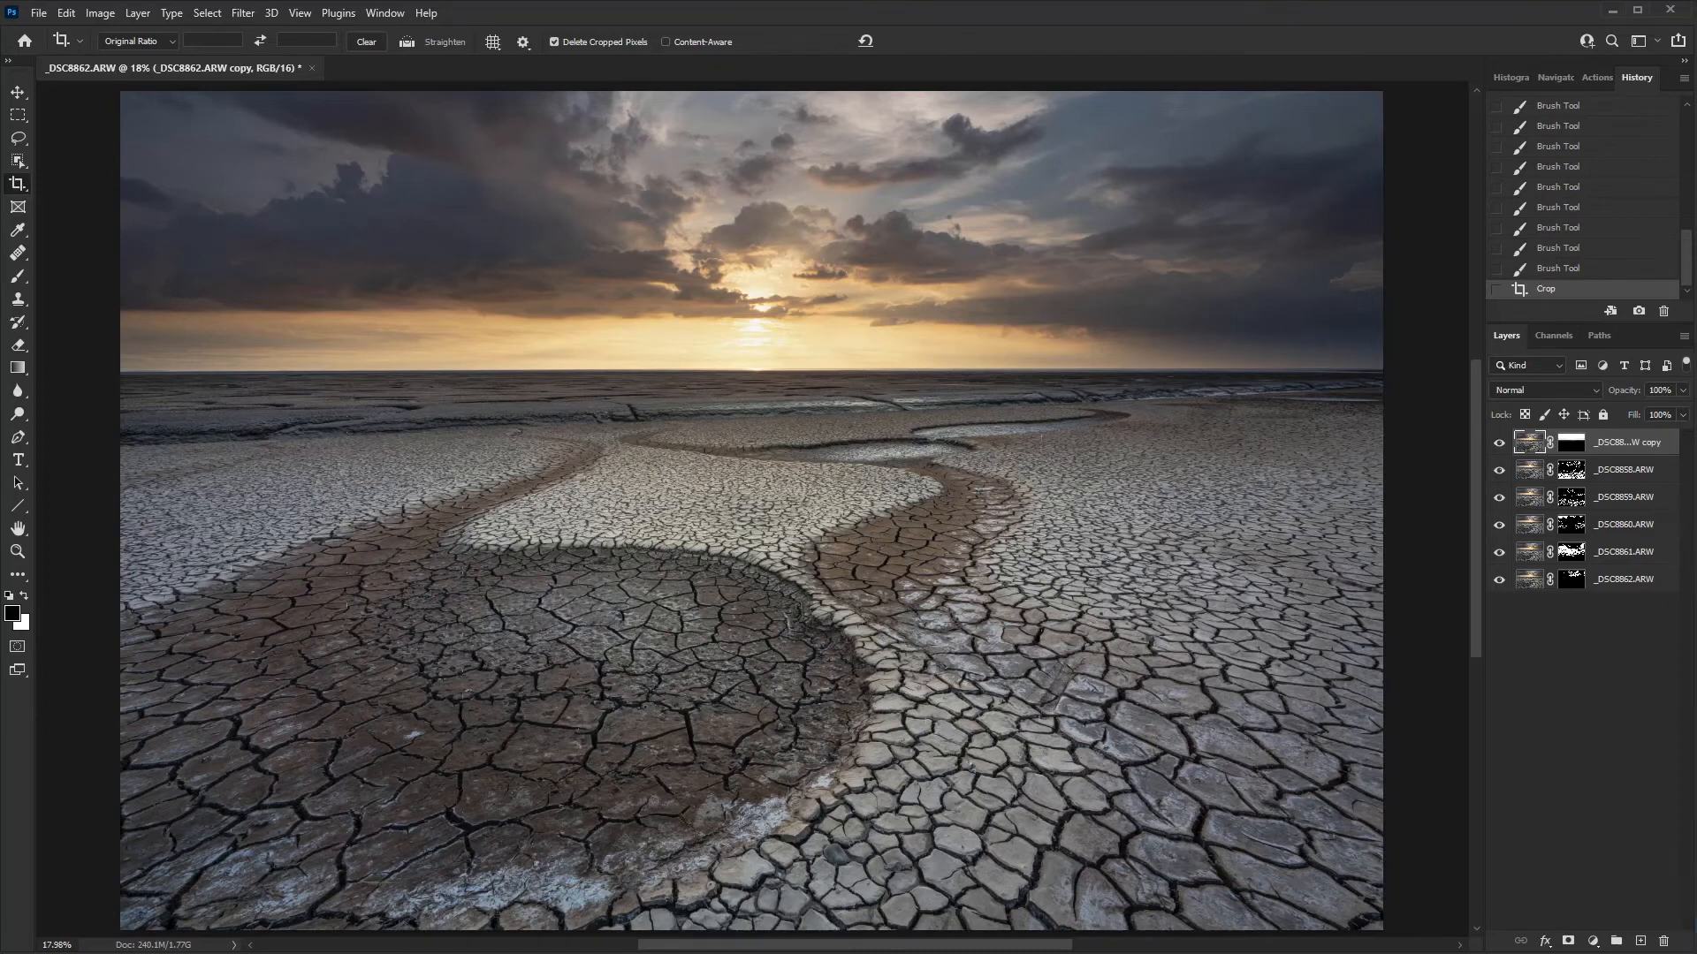
{"action": "left_click", "coordinate": [1587, 488]}
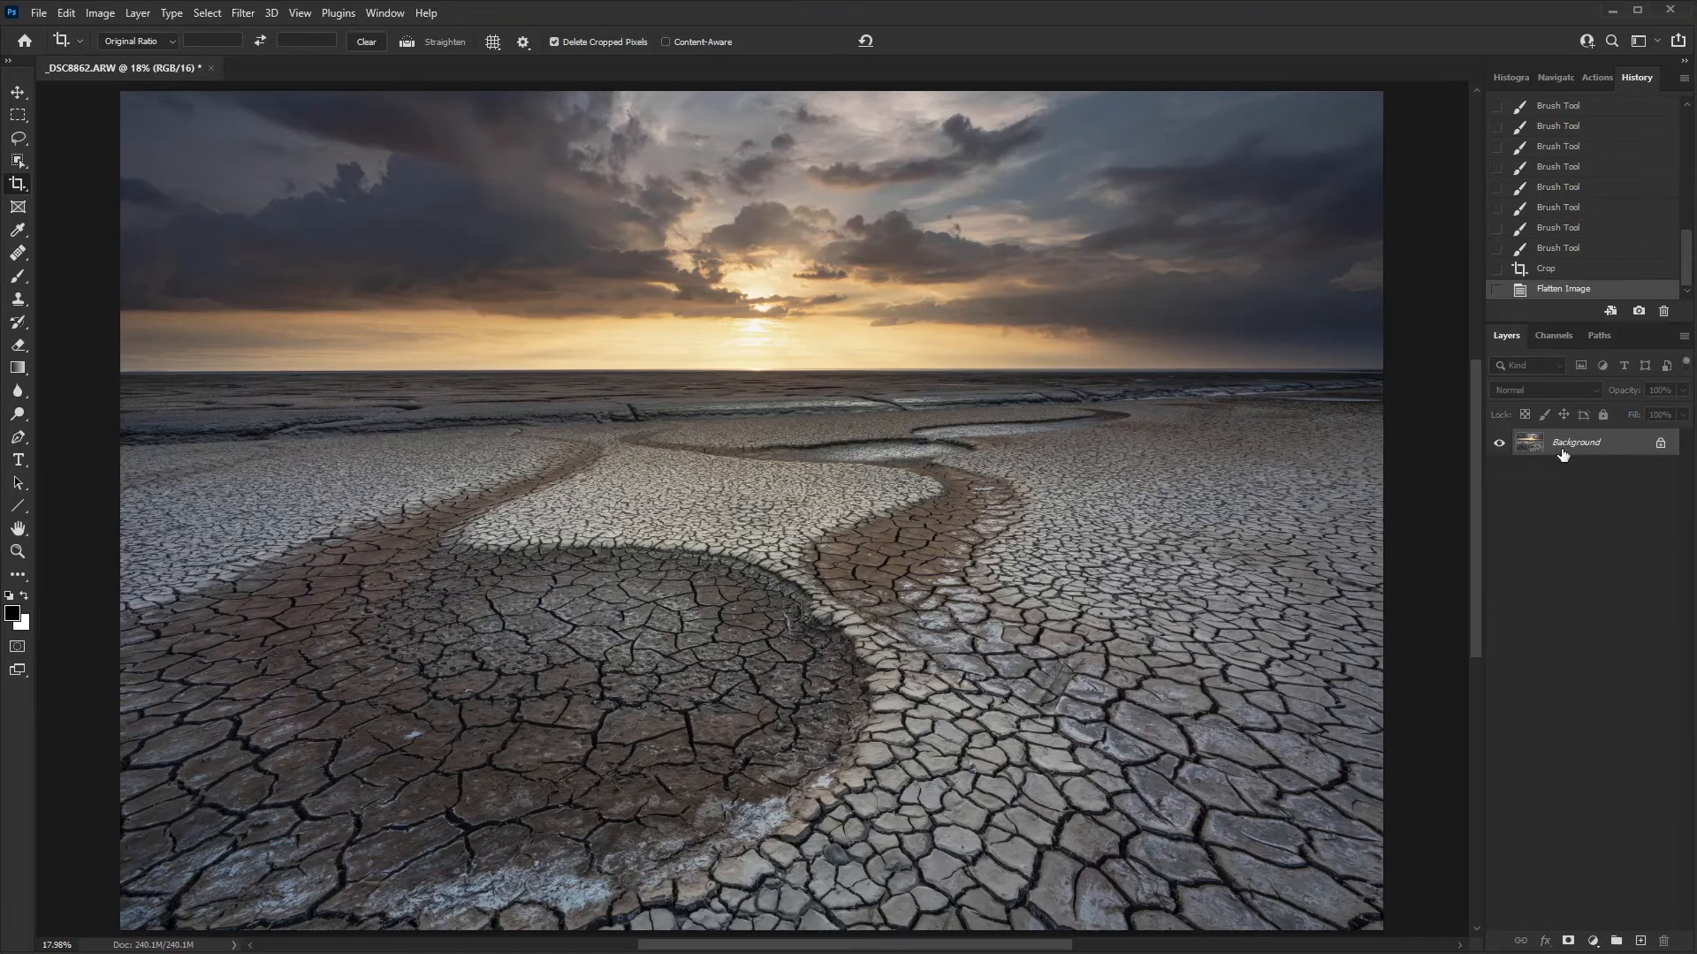